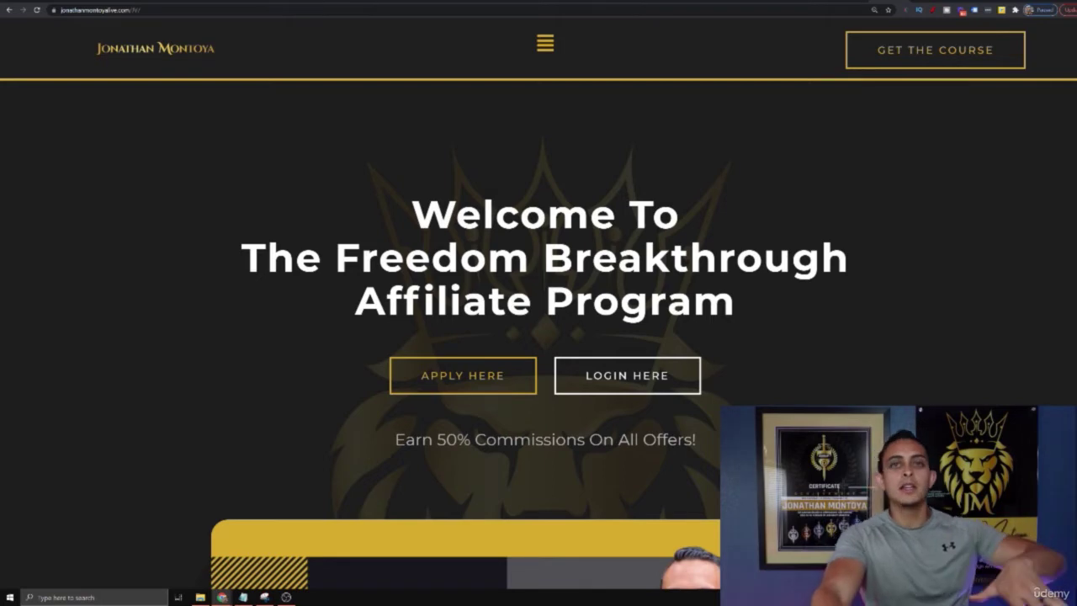
Step: Open the affiliate program's Swipes folder and browse YouTube Video Ads down to the latest 3-day challenge ads folder
scroll(788, 211, down, 1)
scroll(576, 83, up, 1)
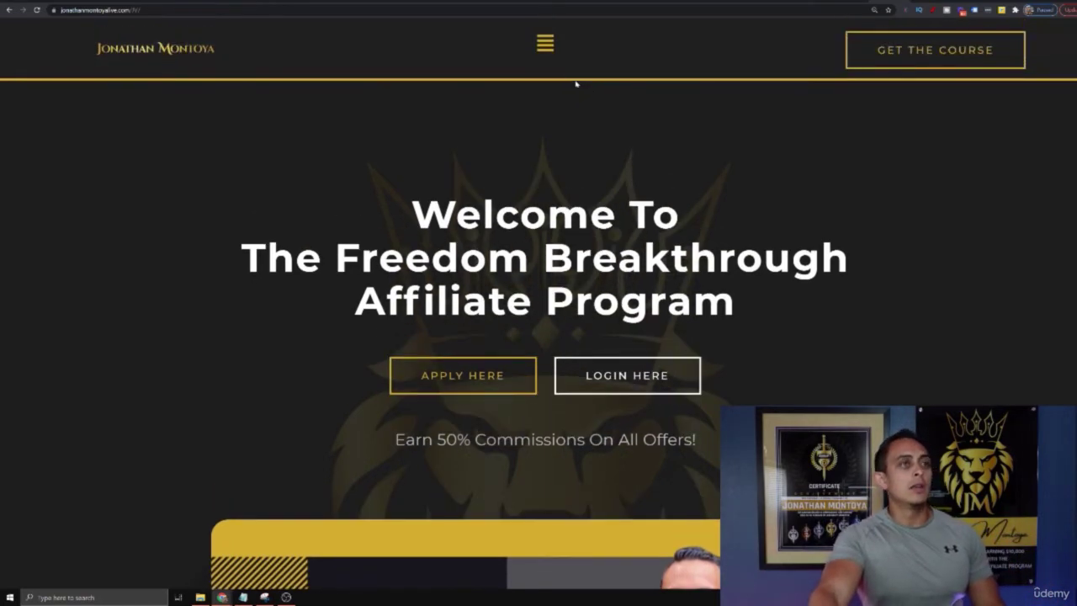
click(545, 44)
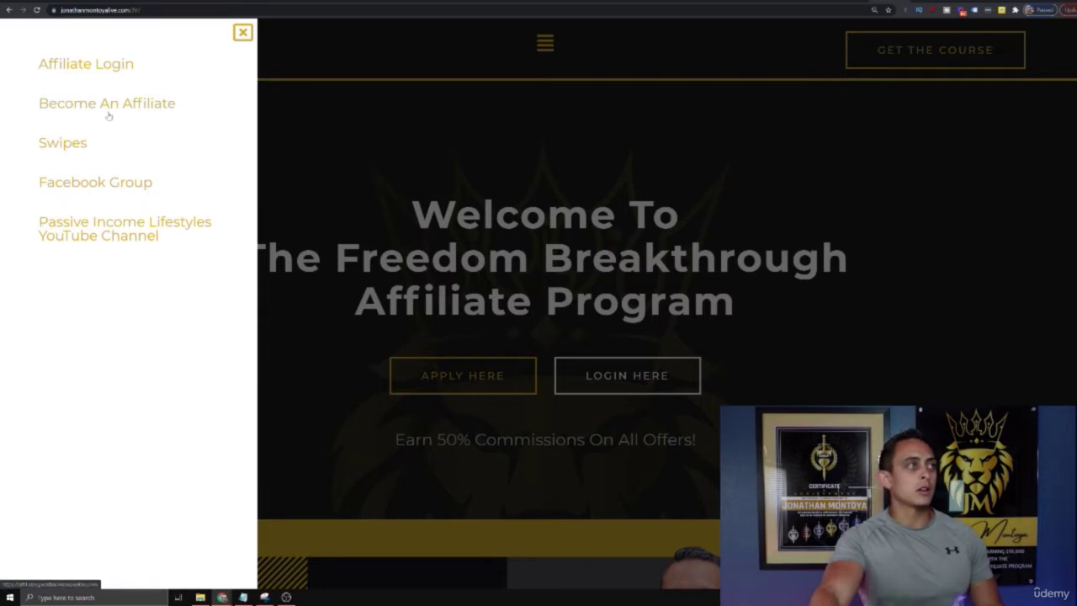
click(67, 143)
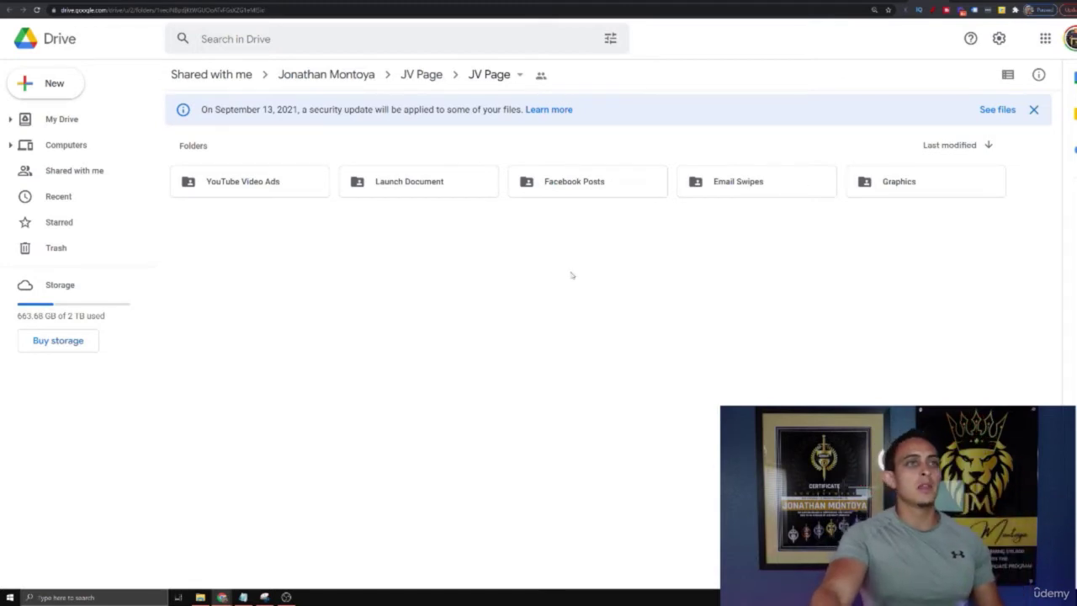
double_click(264, 192)
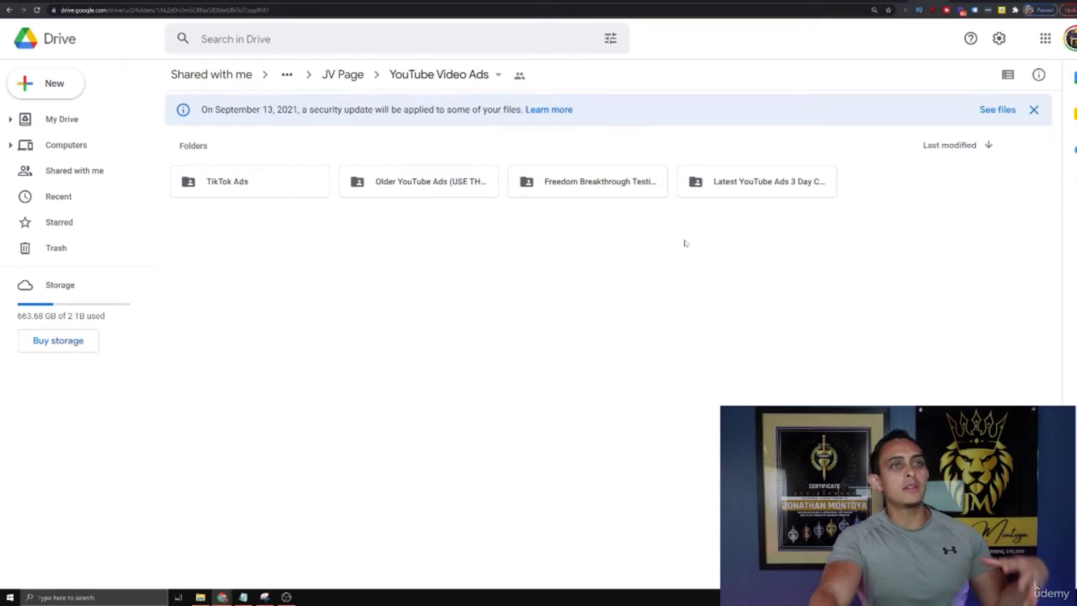
double_click(762, 186)
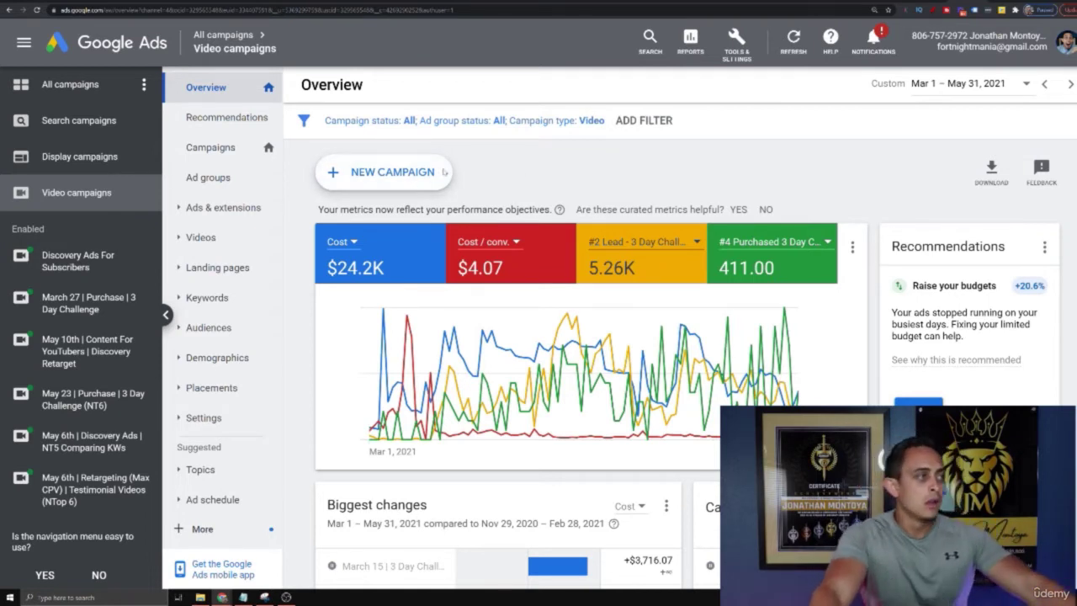
Step: Switch to Google Ads and start a new campaign without a goal's guidance, bringing up the campaign types
click(395, 172)
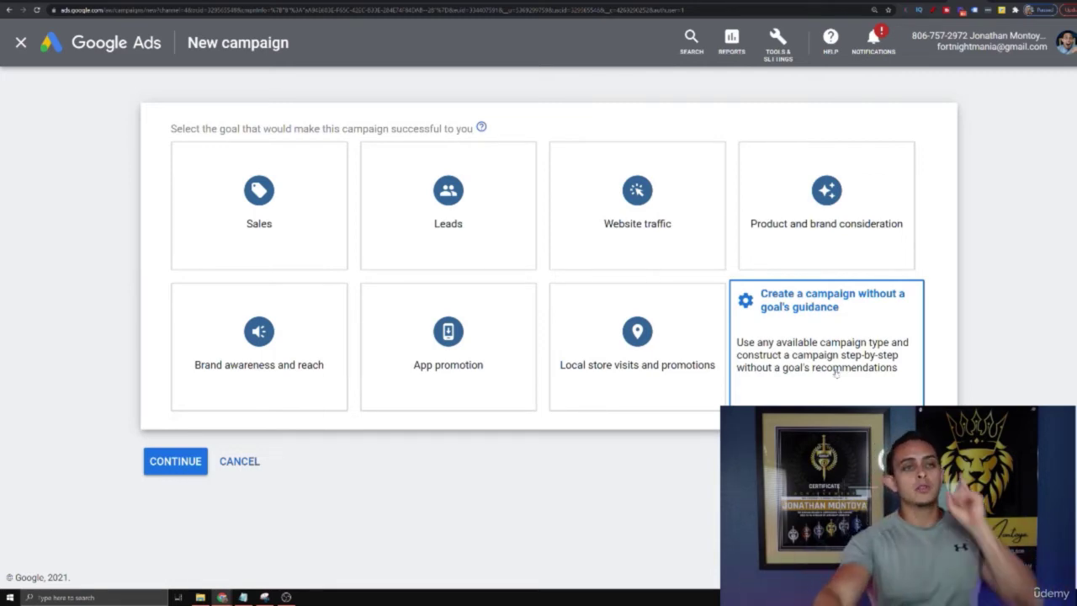
click(835, 372)
scroll(866, 284, up, 3)
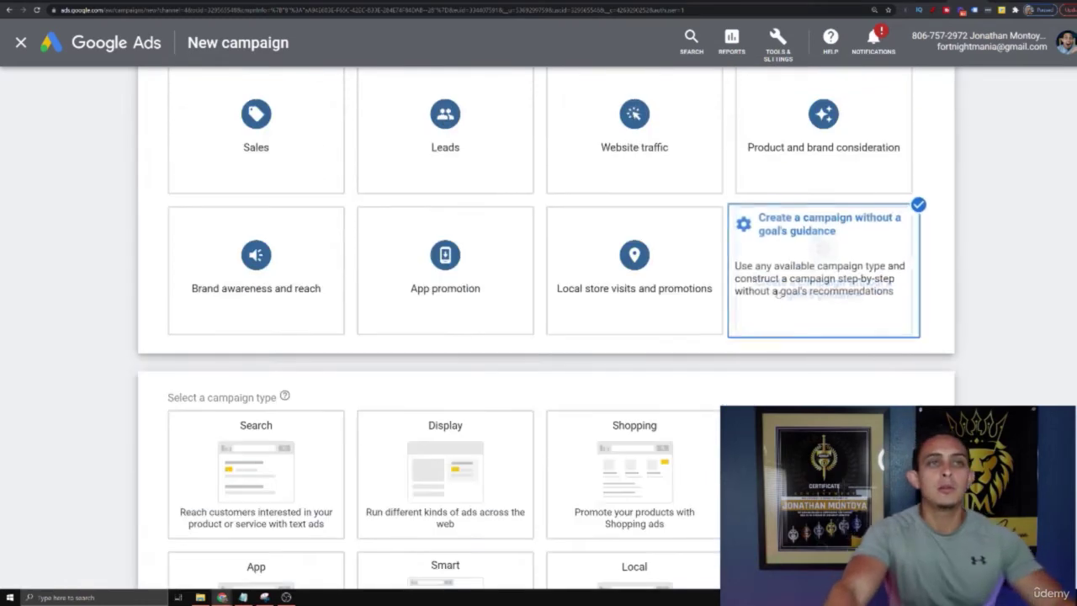
scroll(866, 284, down, 3)
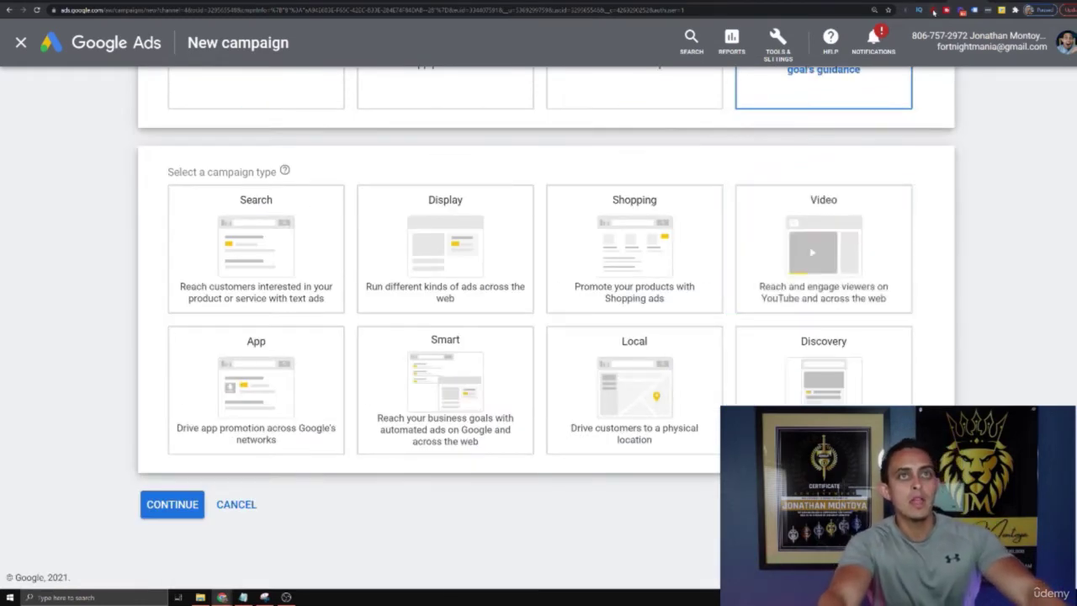
Step: Circle the Video campaign type with the red pen and draw an arrow from it to Search
click(934, 12)
mouse_move(902, 181)
mouse_down()
mouse_move(879, 173)
mouse_move(732, 306)
mouse_move(810, 151)
mouse_move(765, 180)
mouse_move(357, 164)
mouse_move(376, 187)
mouse_up()
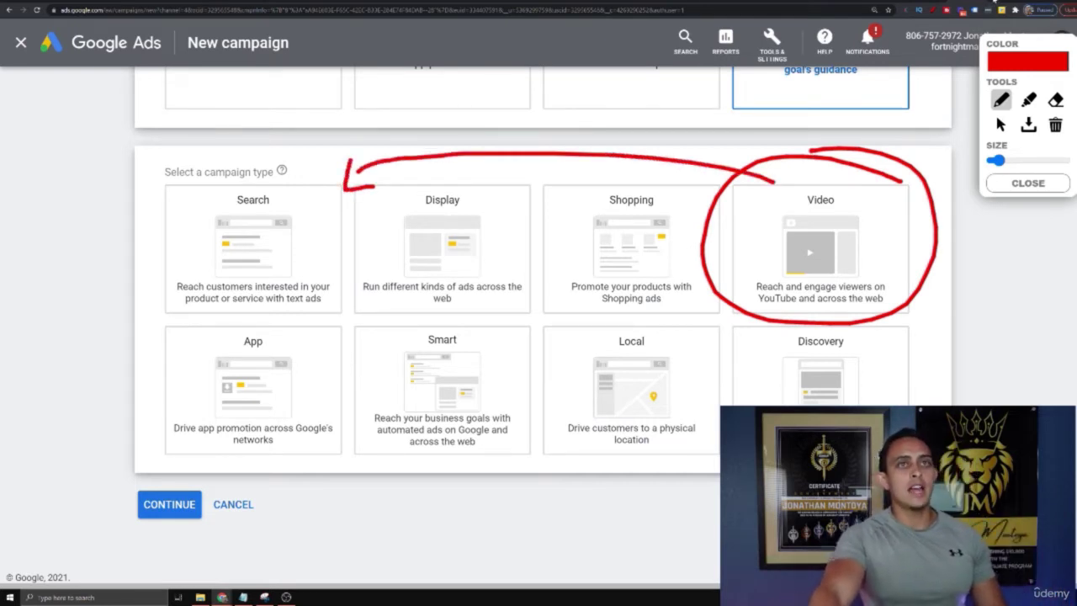
Step: Search Google for "freedom breakthorugh" in a new browser tab
key(ctrl+t)
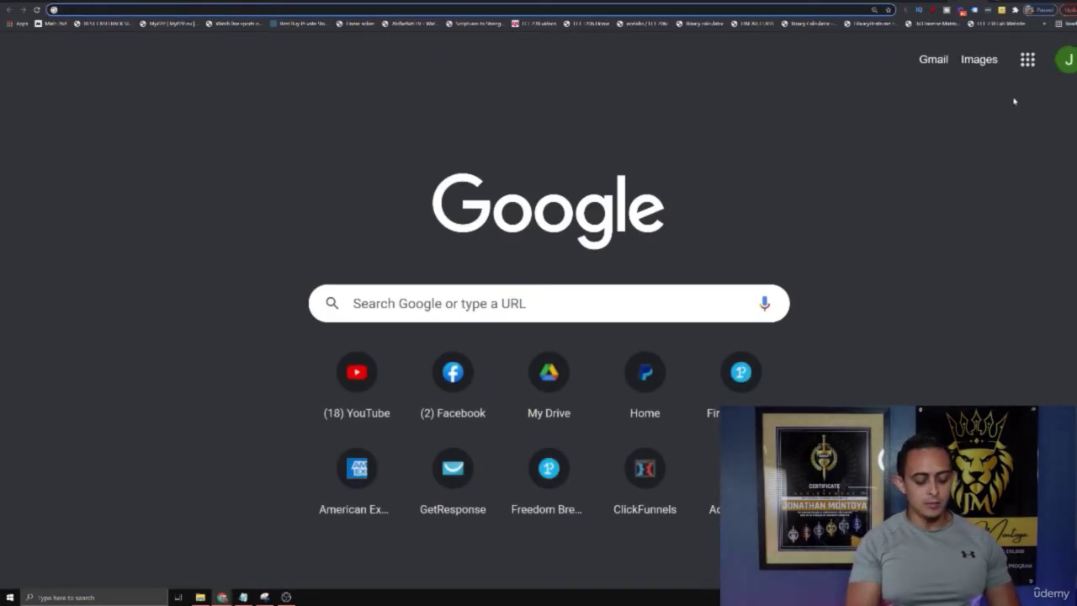
text(how)
key(BackSpace)
key(BackSpace)
key(BackSpace)
text(freedom)
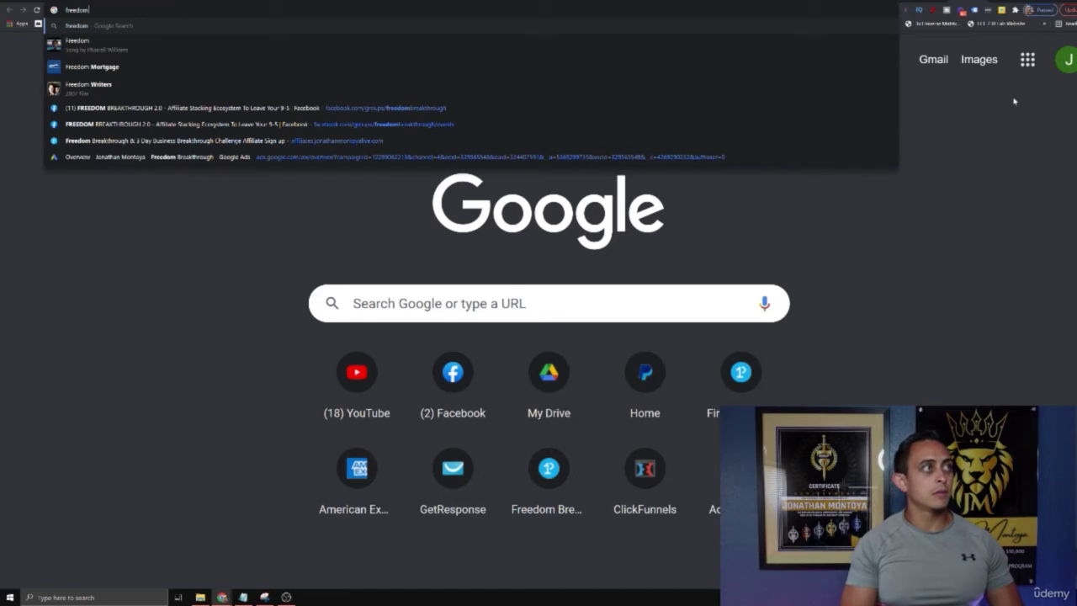
text( br)
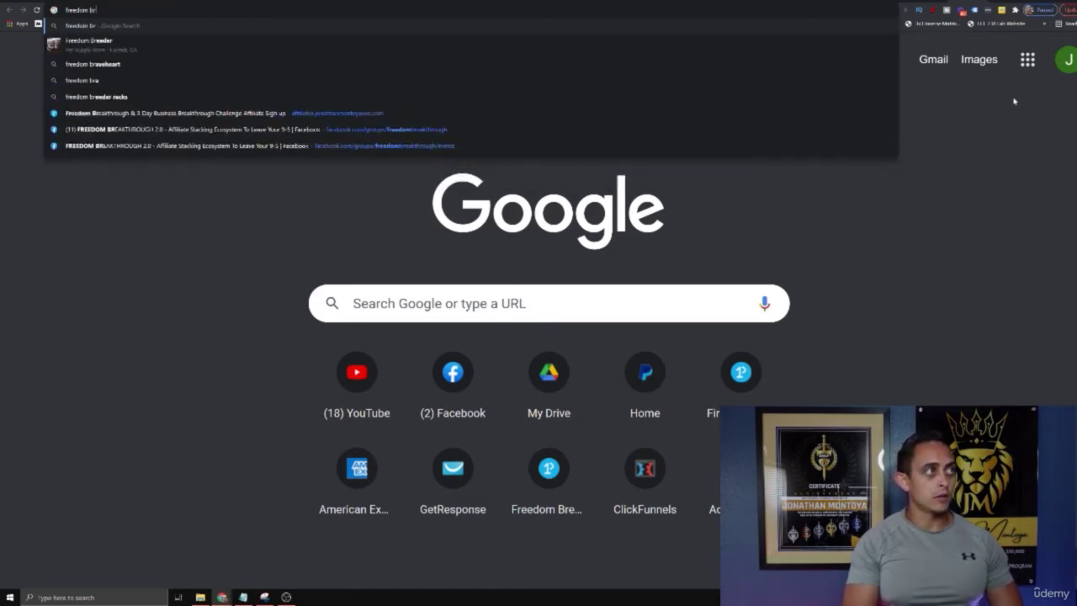
key(BackSpace)
key(BackSpace)
key(BackSpace)
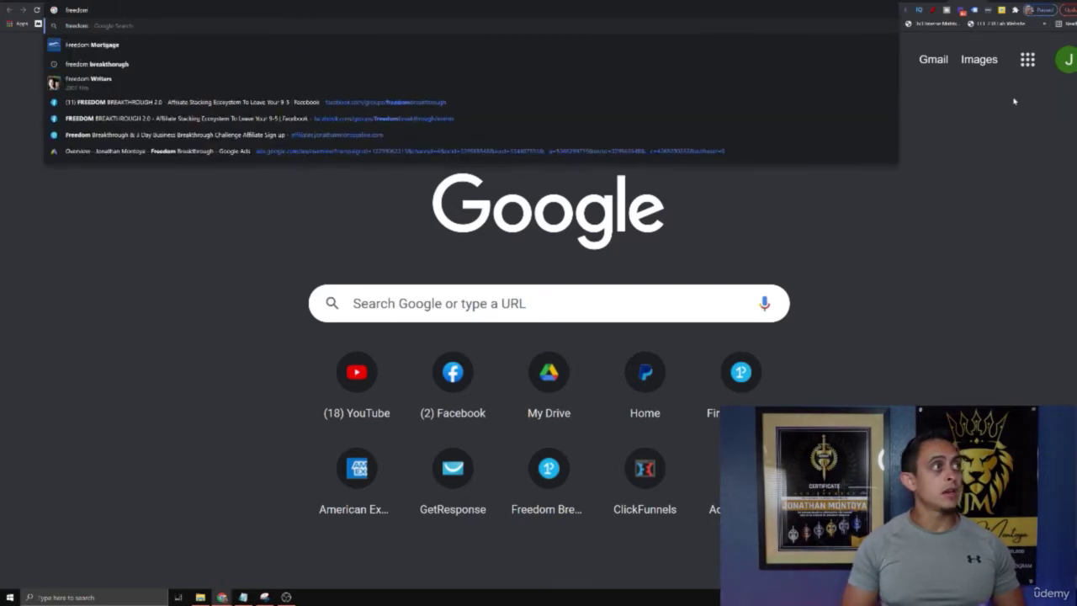
text(breakthorugh)
key(Return)
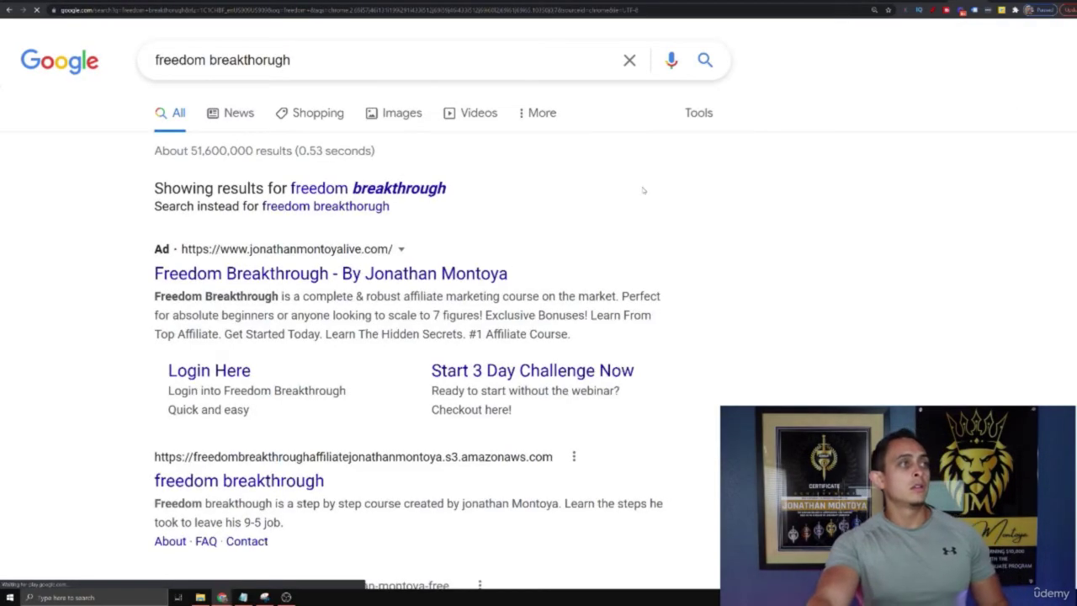
Step: View the Freedom Breakthrough ad's landing page, highlight the affiliate ID in its address, and return to the ad in the search results
click(963, 11)
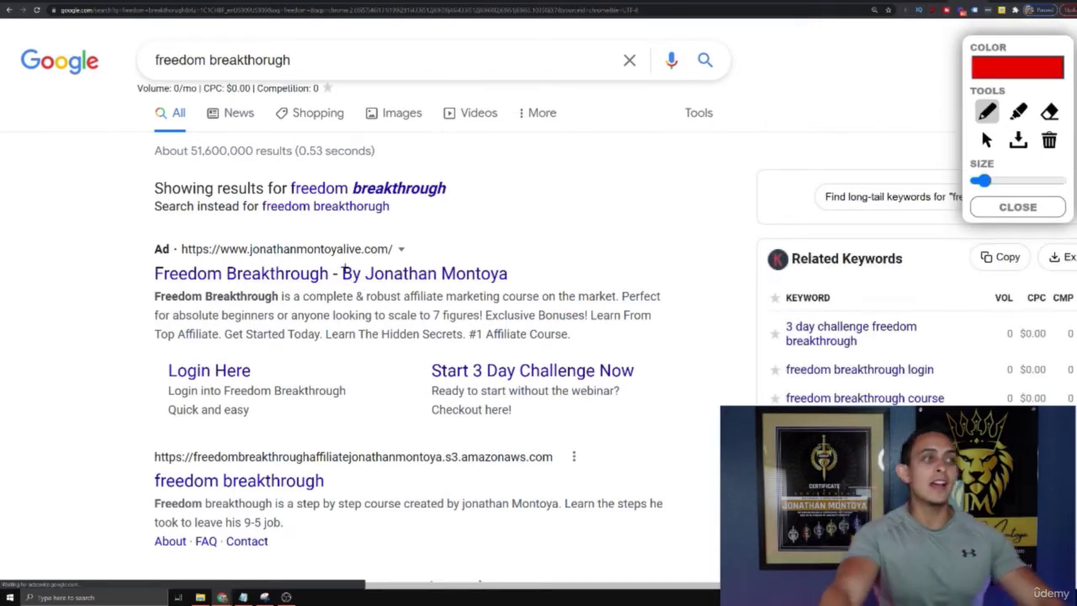
key(Escape)
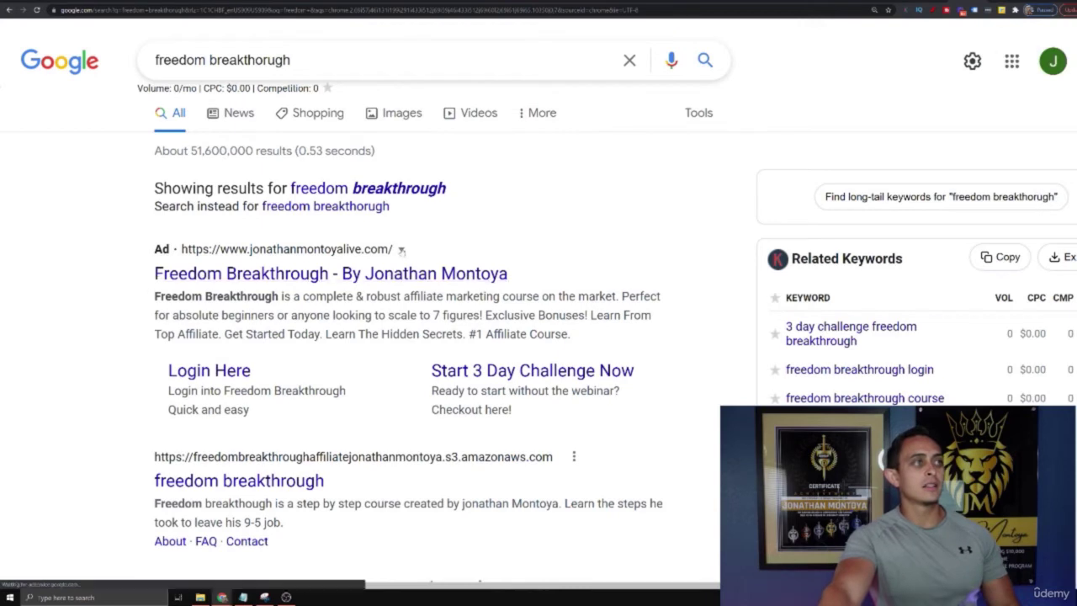
click(400, 271)
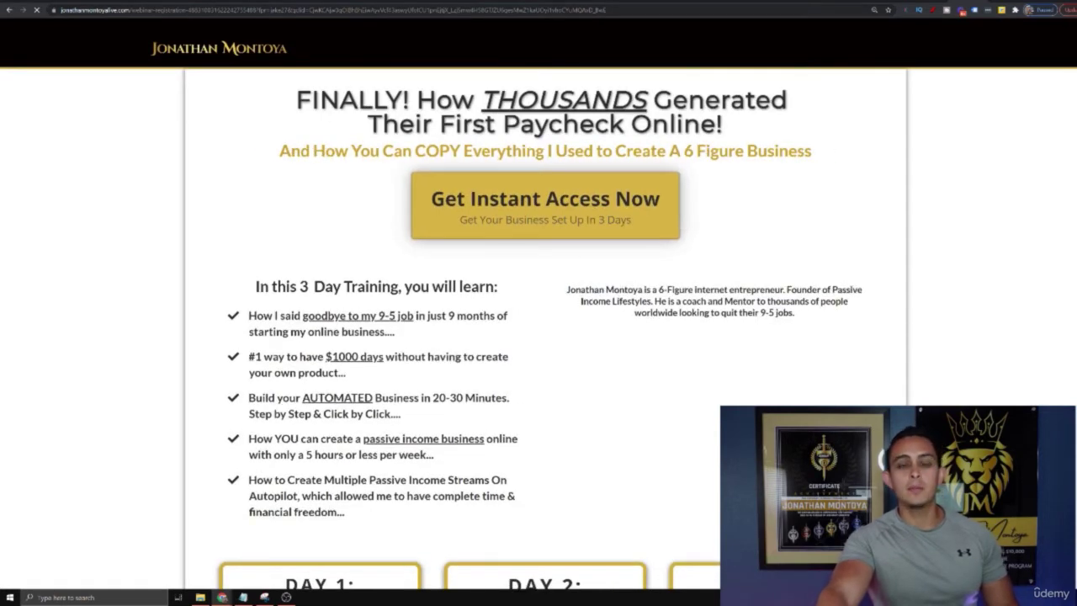
drag(267, 10, 292, 9)
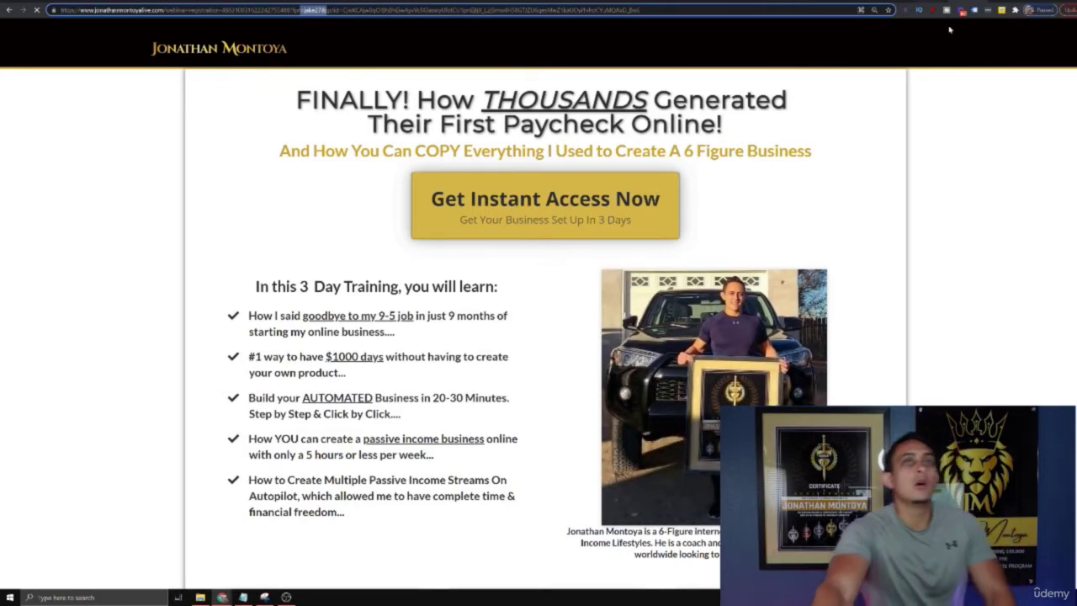
click(9, 10)
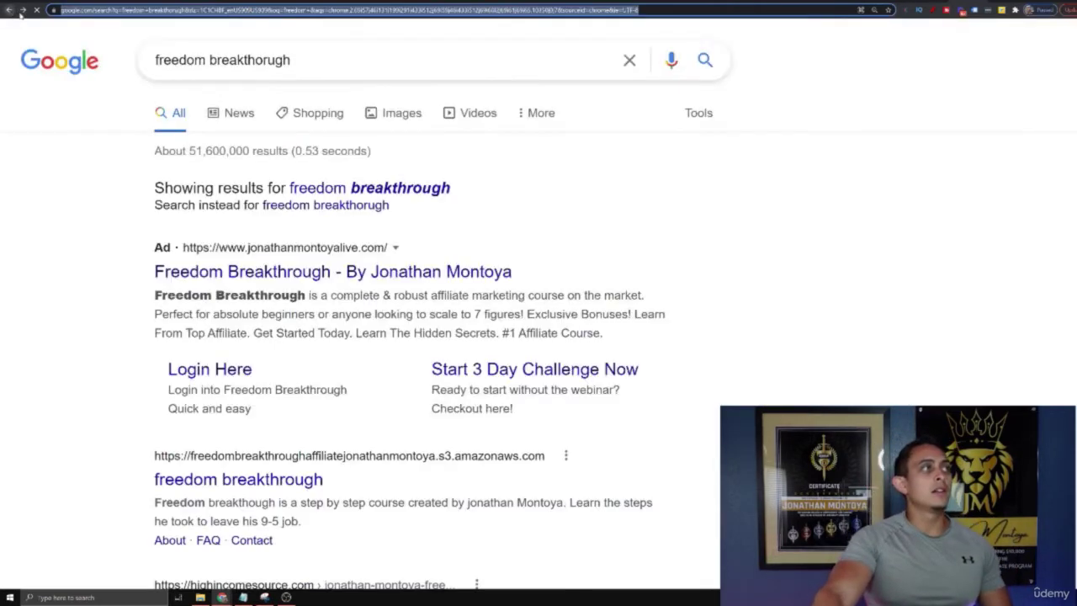
drag(113, 260, 605, 334)
click(606, 334)
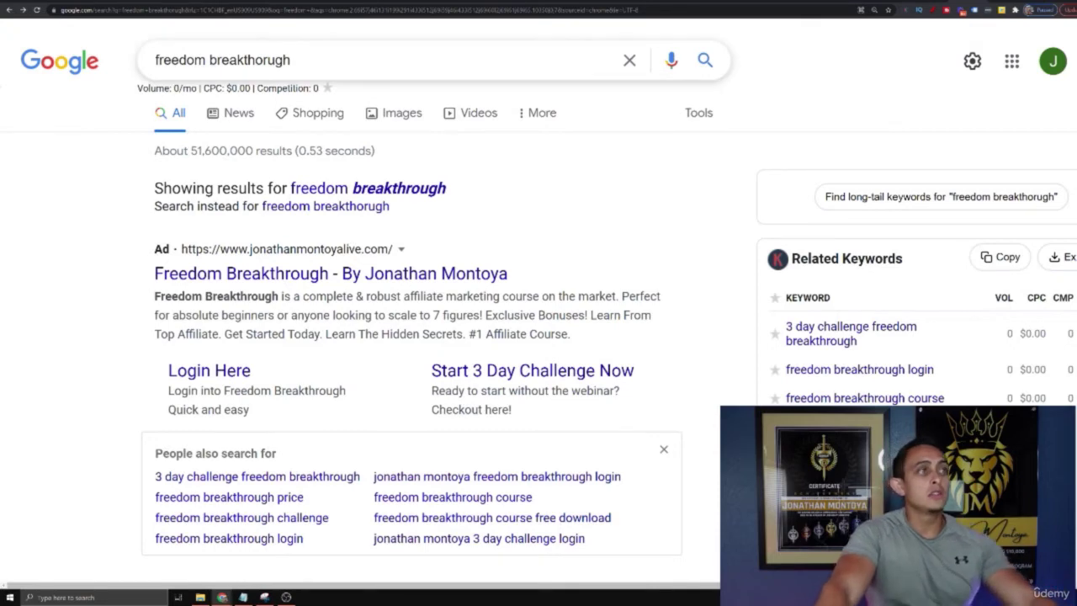
Step: Search Google for "how to make money online"
triple_click(222, 60)
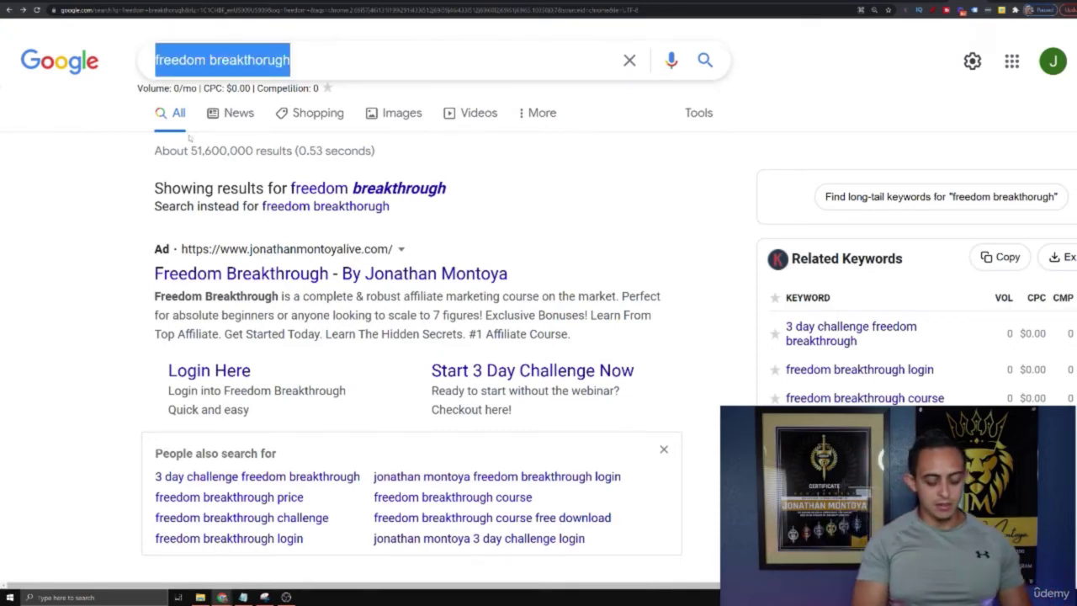
text(how to make m)
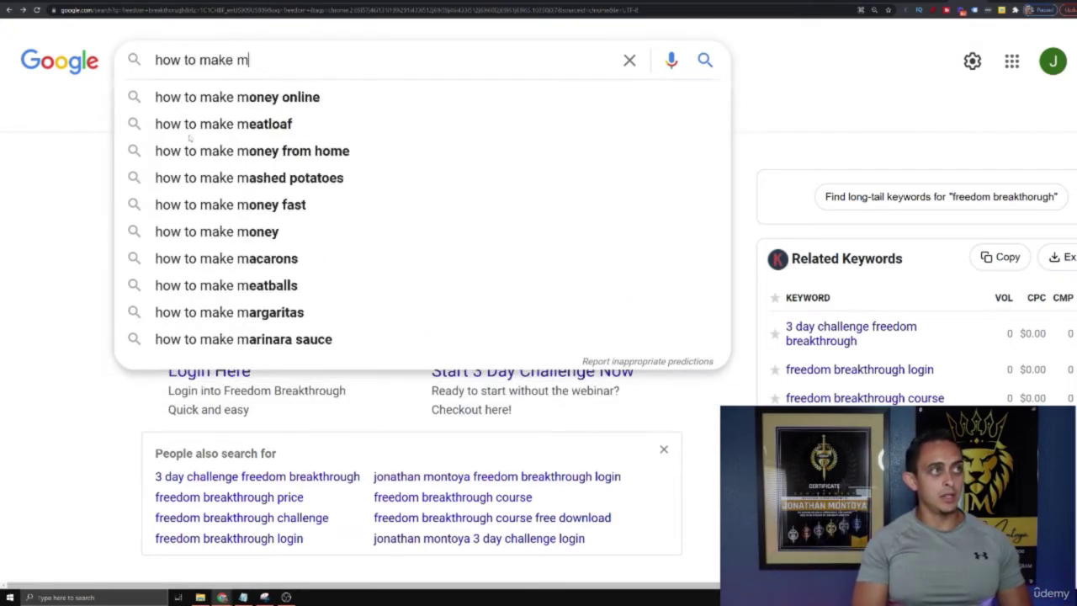
text(oney online)
key(Return)
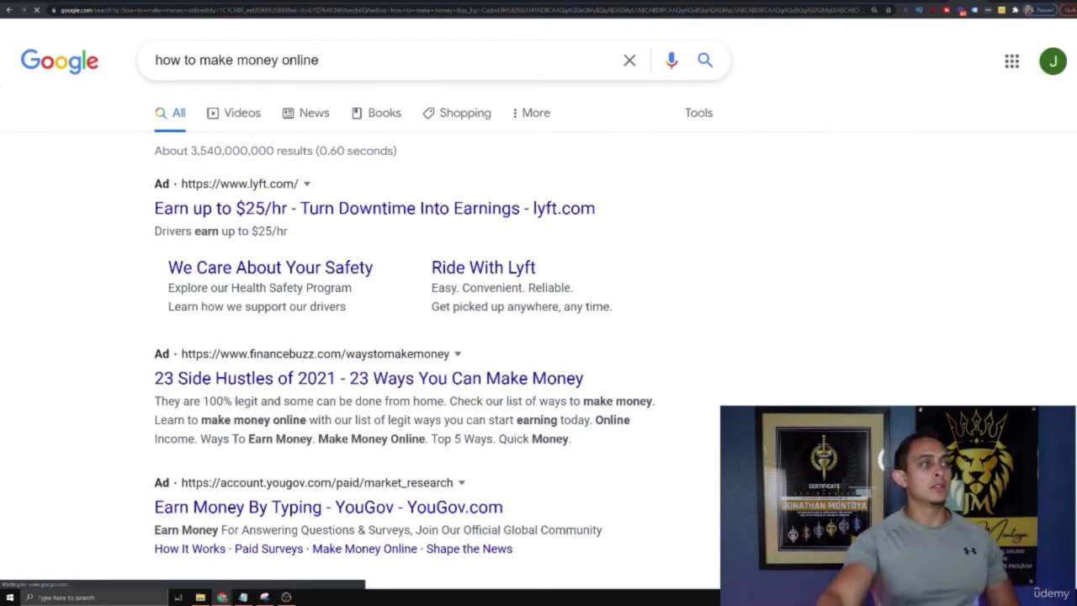
Step: Circle the Ad labels of the sponsored results in red and draw a downward arrow beside the organic results
click(888, 13)
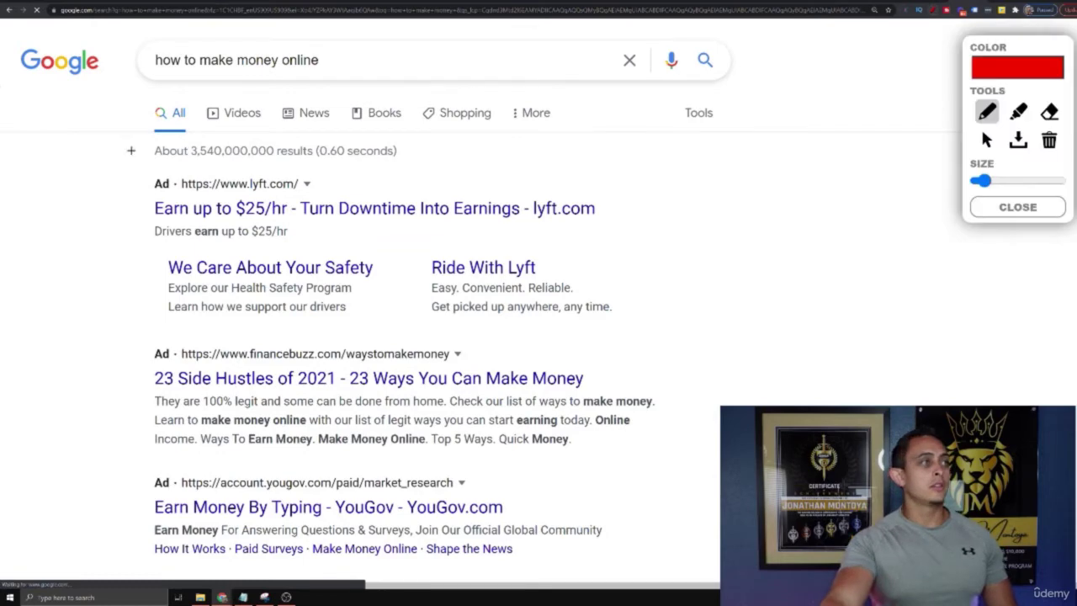
mouse_move(168, 162)
mouse_down()
mouse_move(181, 190)
mouse_move(193, 157)
mouse_up()
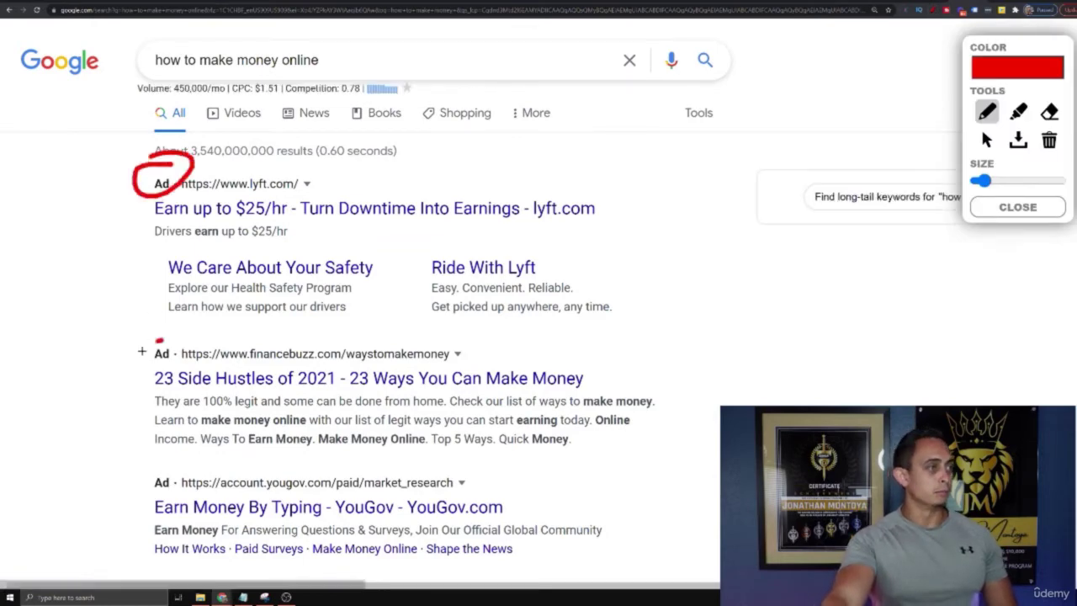
drag(156, 348, 181, 331)
scroll(156, 354, down, 2)
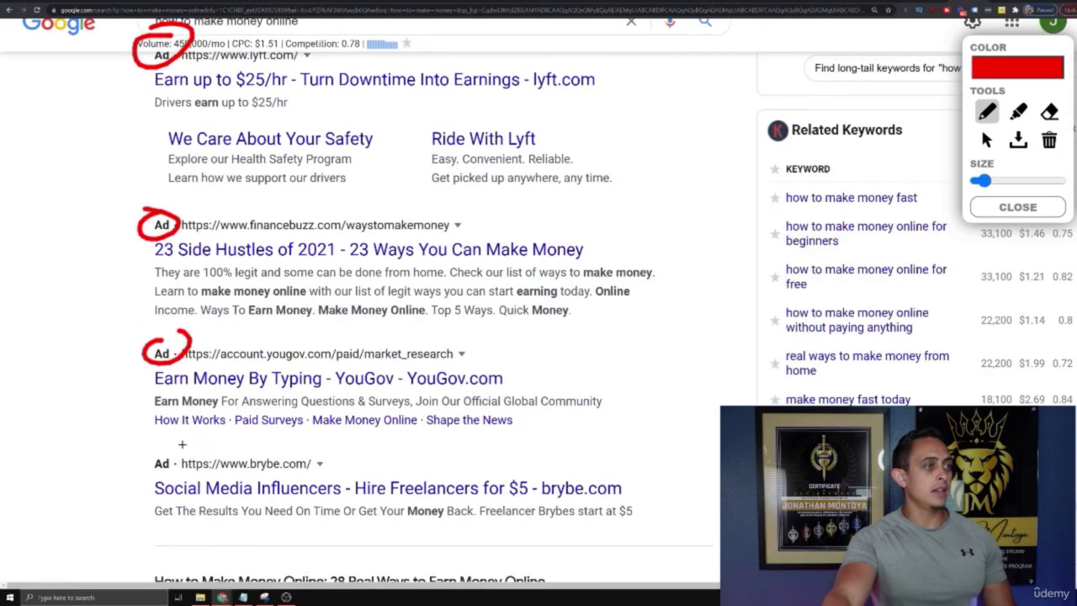
drag(178, 439, 173, 451)
scroll(340, 340, down, 2)
scroll(338, 340, down, 2)
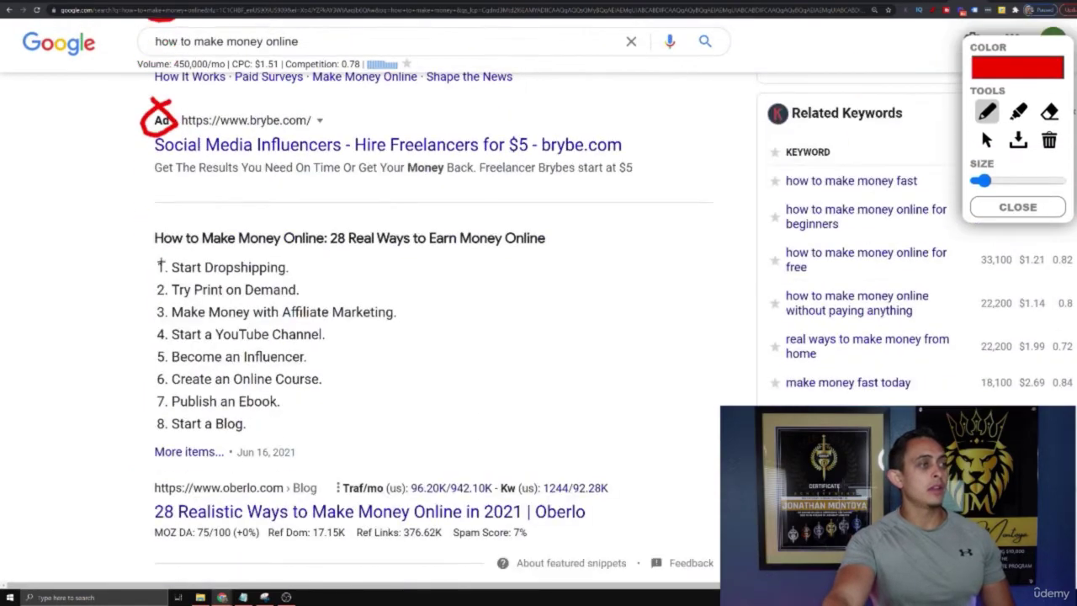
mouse_move(124, 224)
mouse_down()
mouse_move(118, 467)
mouse_move(144, 448)
mouse_up()
scroll(241, 393, down, 3)
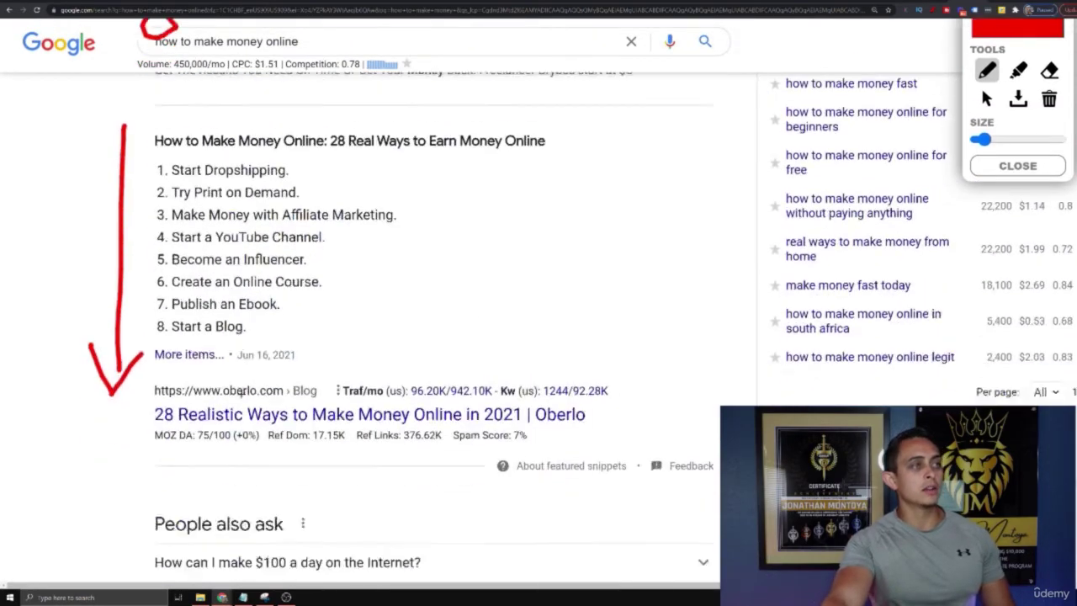
scroll(240, 383, up, 10)
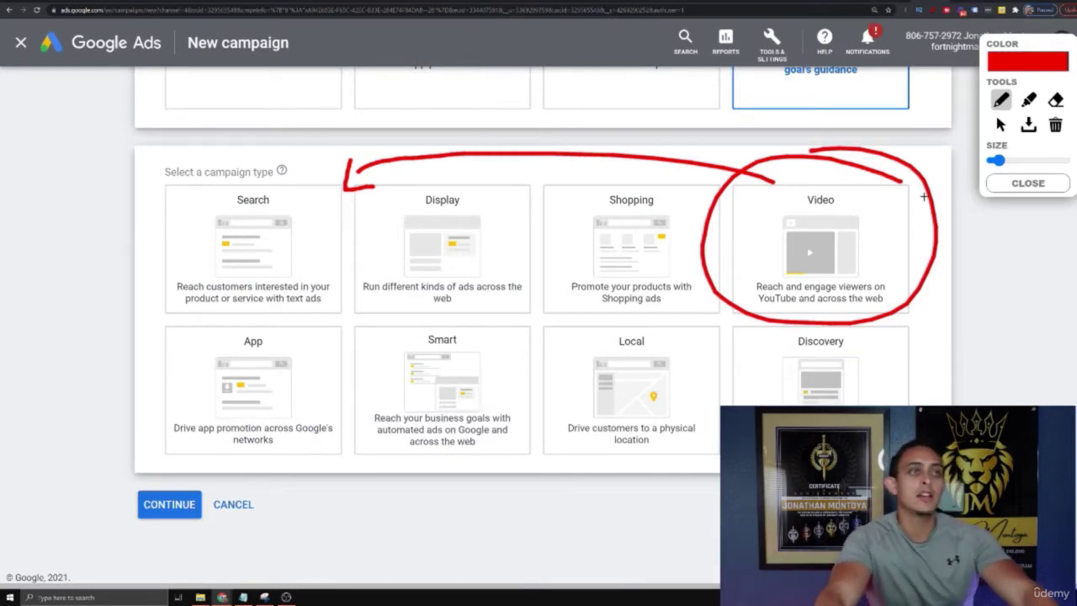
Step: Cross out the Display, Shopping, Discovery, Local, Smart and App campaign types in red, tick Video, and clear the annotations
drag(408, 222, 471, 272)
drag(468, 227, 405, 275)
drag(601, 208, 662, 256)
drag(651, 205, 596, 263)
drag(790, 352, 866, 402)
drag(839, 348, 757, 406)
drag(587, 375, 696, 431)
drag(688, 368, 539, 411)
mouse_move(417, 353)
mouse_down()
mouse_move(494, 399)
mouse_move(327, 405)
mouse_up()
mouse_move(247, 361)
mouse_down()
mouse_move(308, 428)
mouse_move(227, 431)
mouse_up()
drag(889, 216, 927, 145)
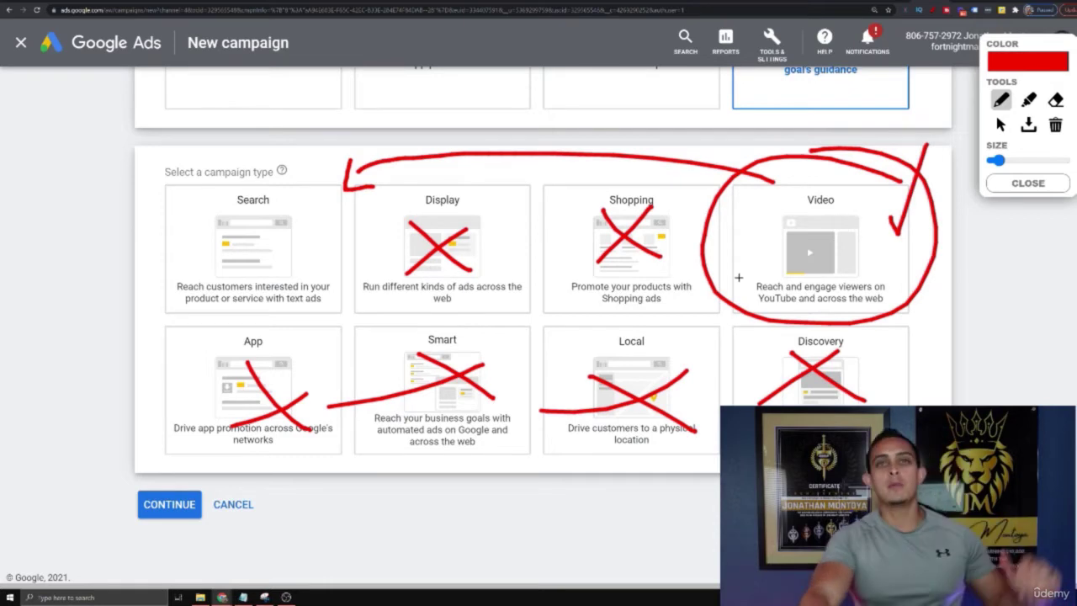
key(Escape)
Step: Choose the Video campaign type with the Custom video campaign subtype and continue to the campaign settings
click(843, 225)
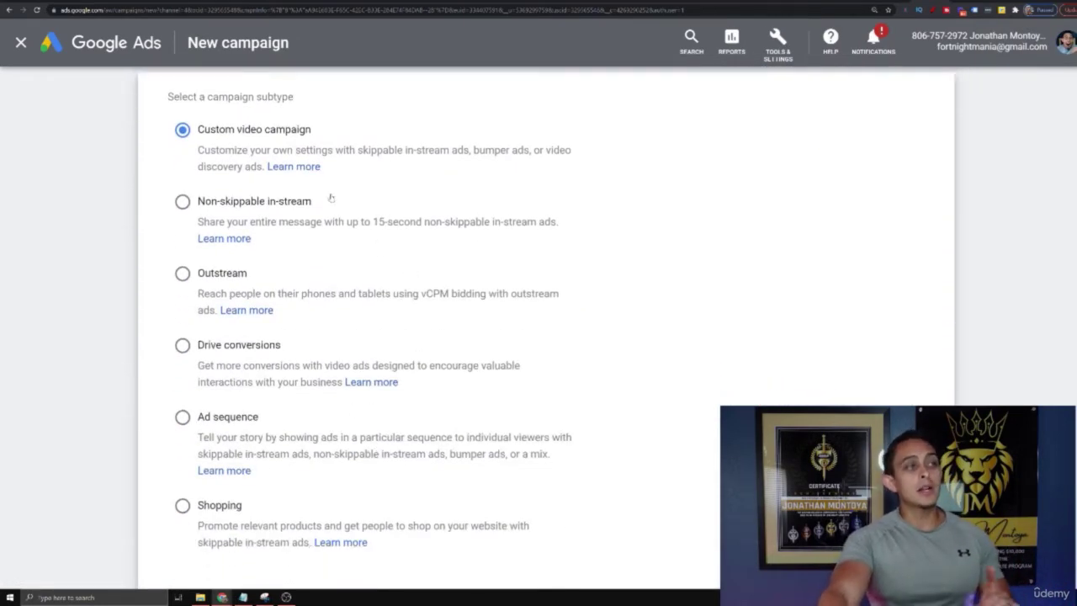
scroll(248, 163, down, 3)
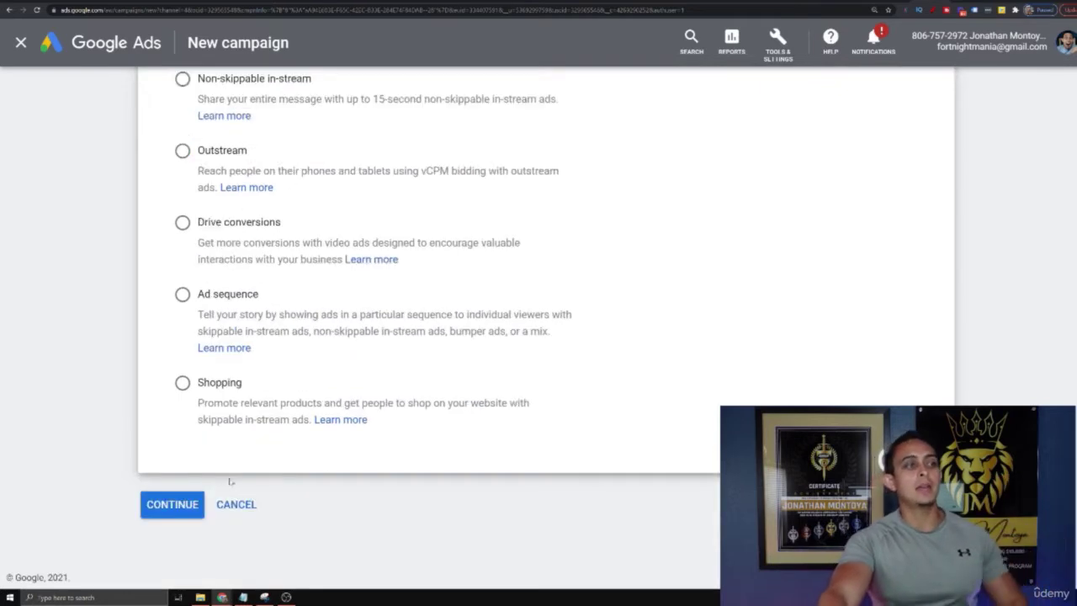
click(168, 507)
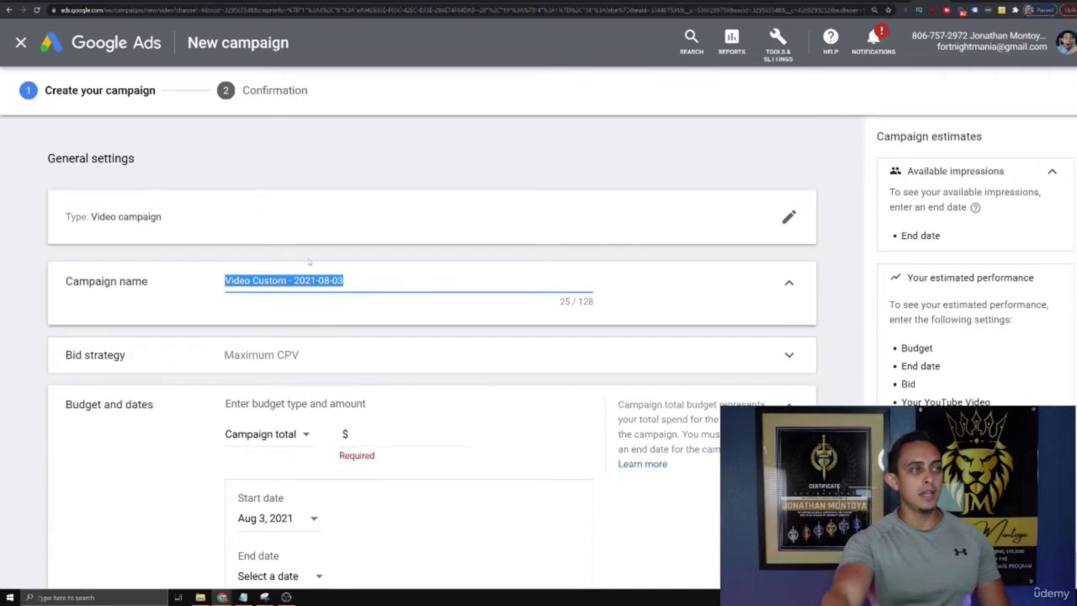
Step: Name the campaign "3 Day Challenge | 8/3"
text(3 Dya ch)
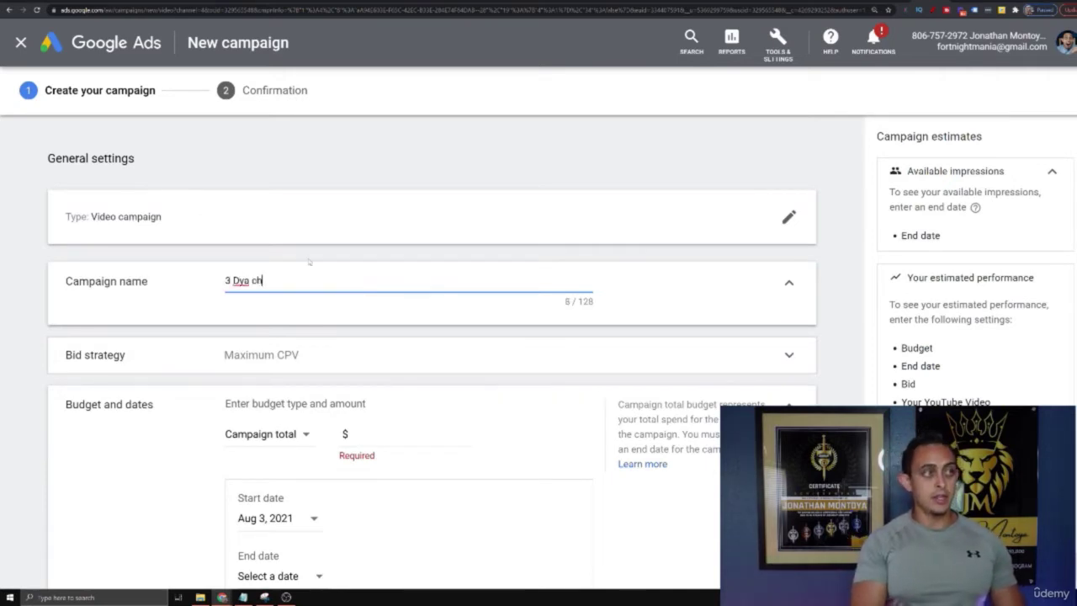
key(BackSpace)
key(BackSpace)
text(ay Challenge)
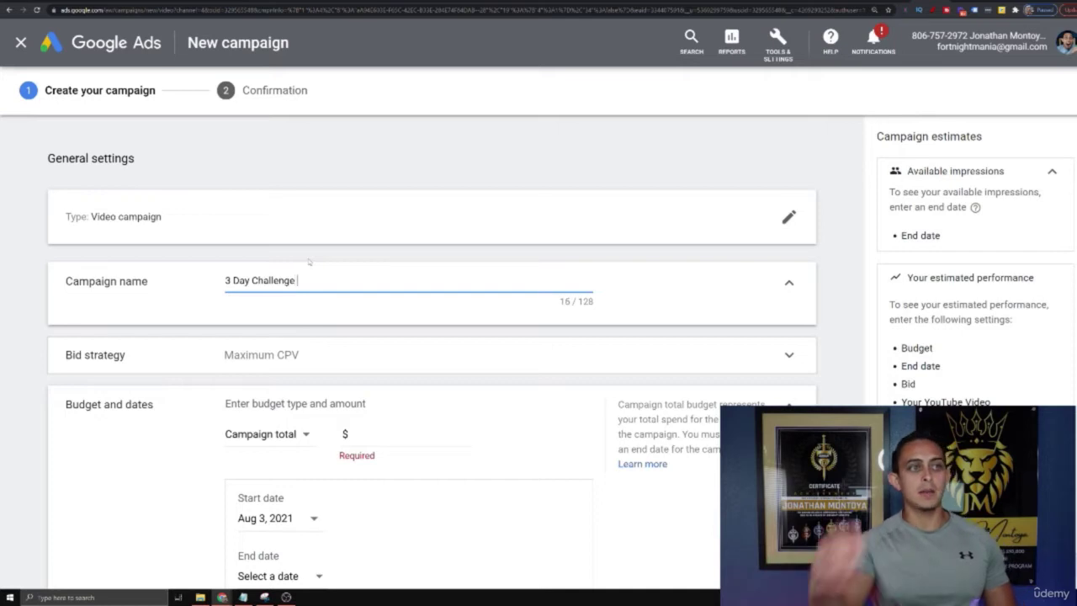
scroll(309, 261, down, 2)
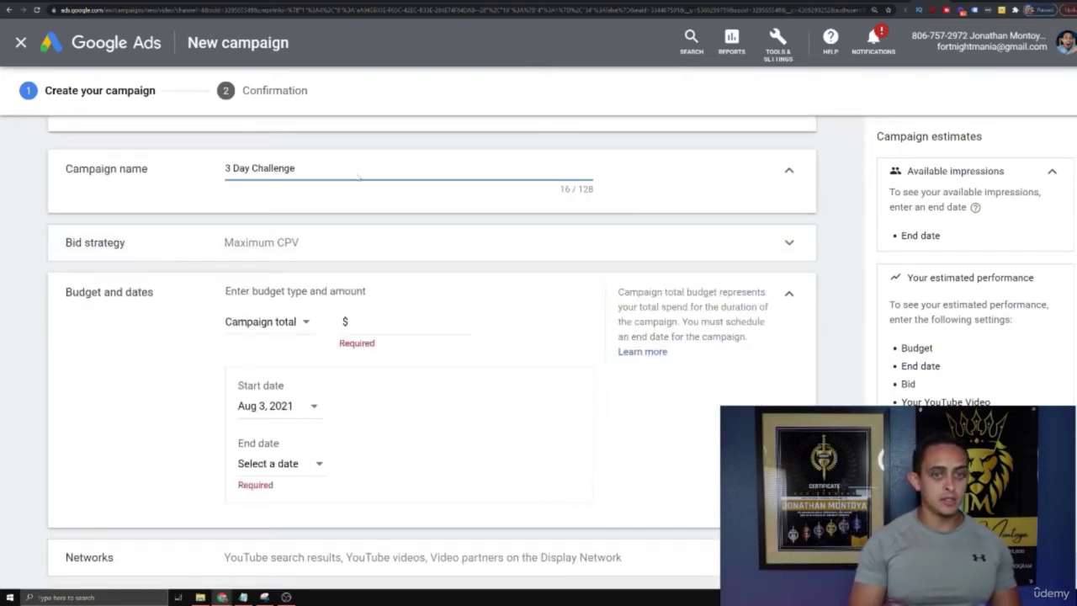
text(8/3)
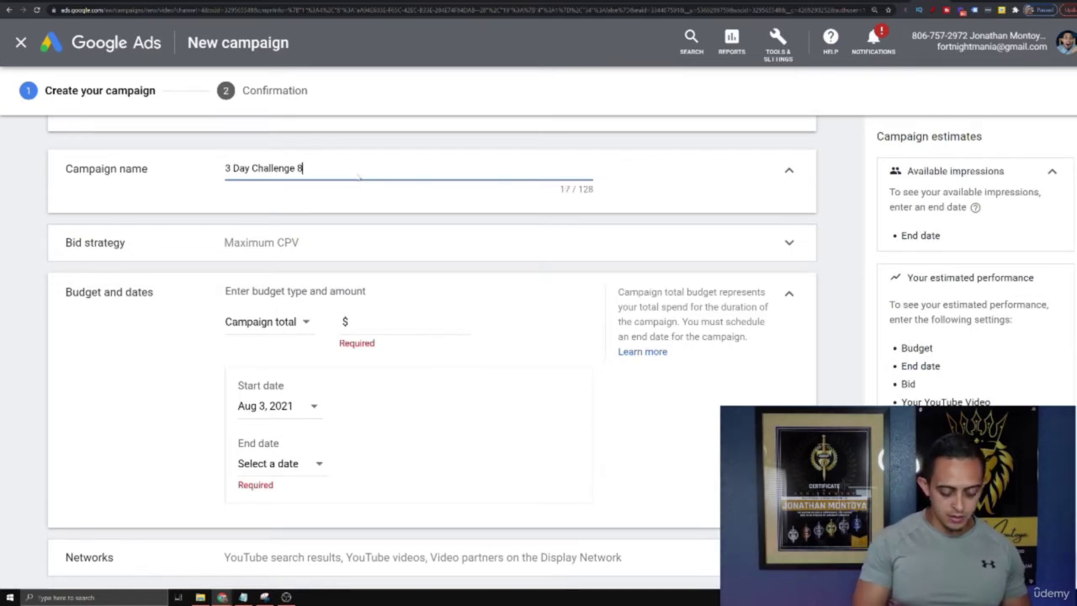
key(Left)
key(Left)
key(Left)
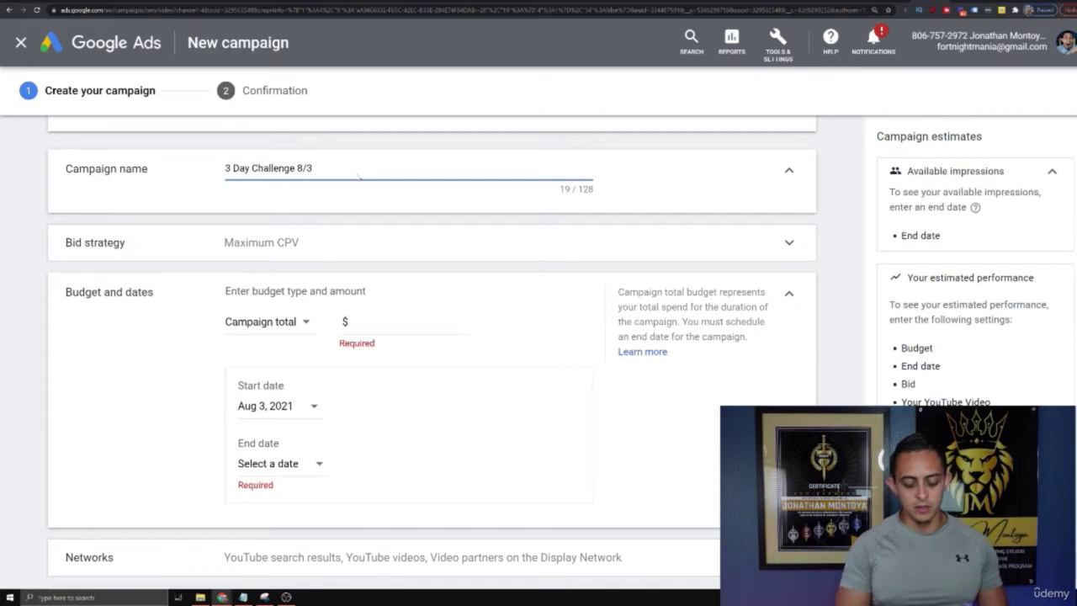
text(|)
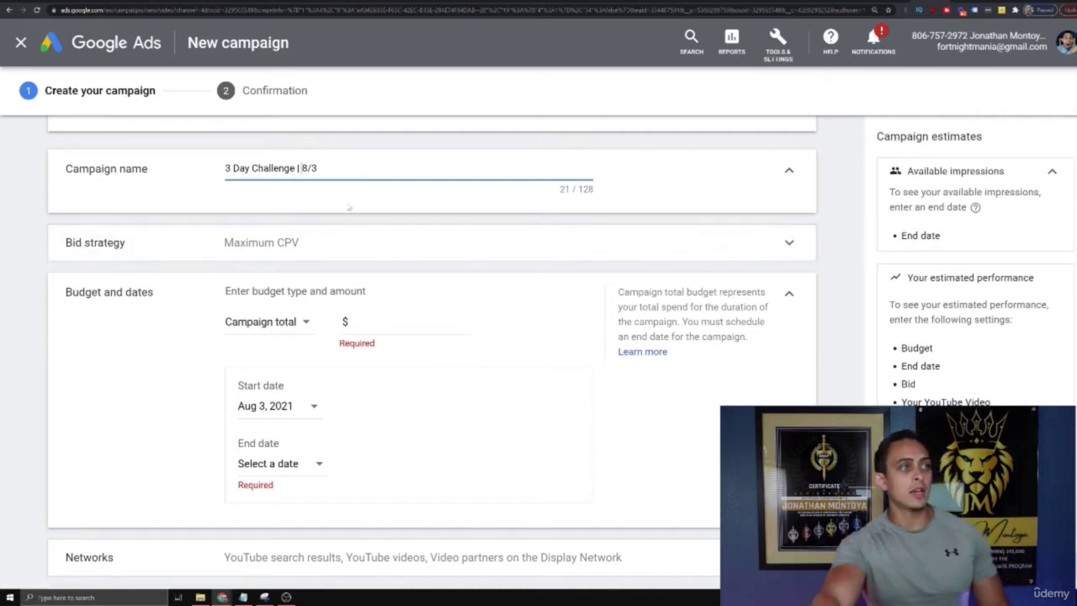
Step: Try the Target CPM bid strategy and return the campaign to Maximum CPV
click(370, 244)
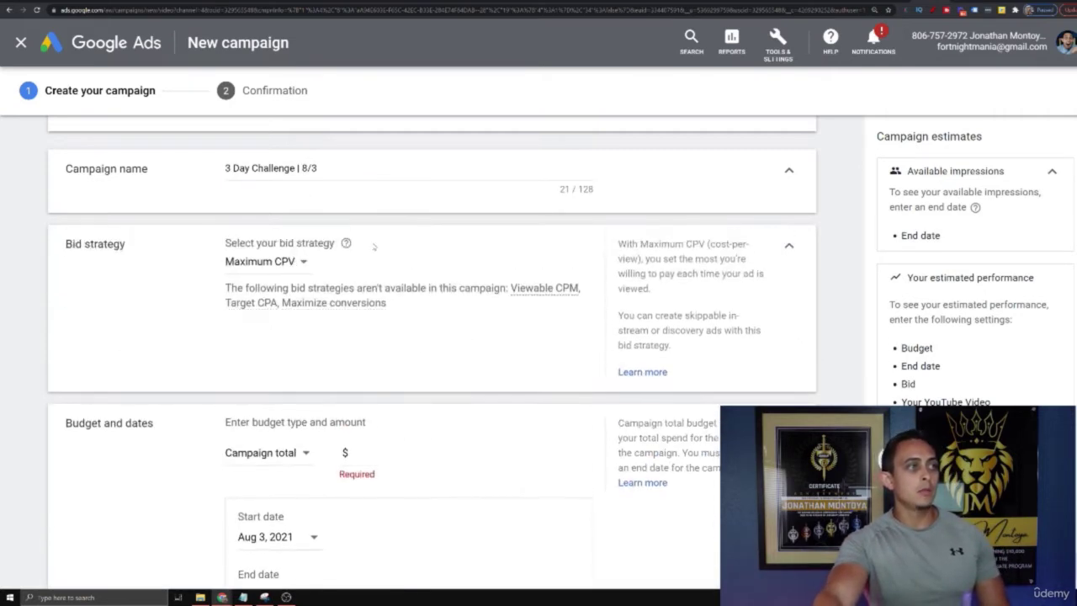
click(274, 263)
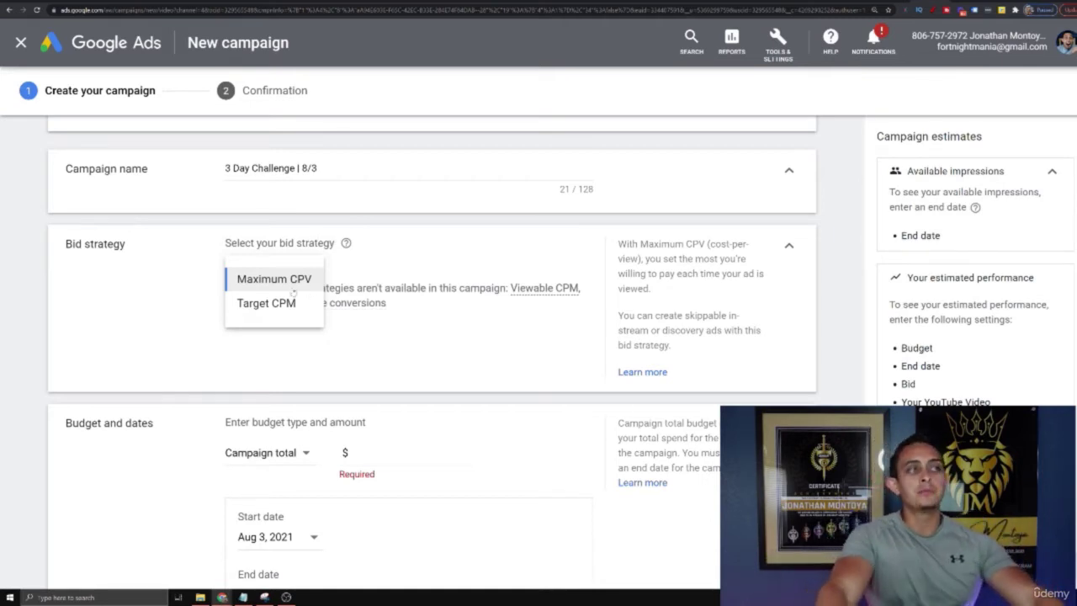
click(269, 304)
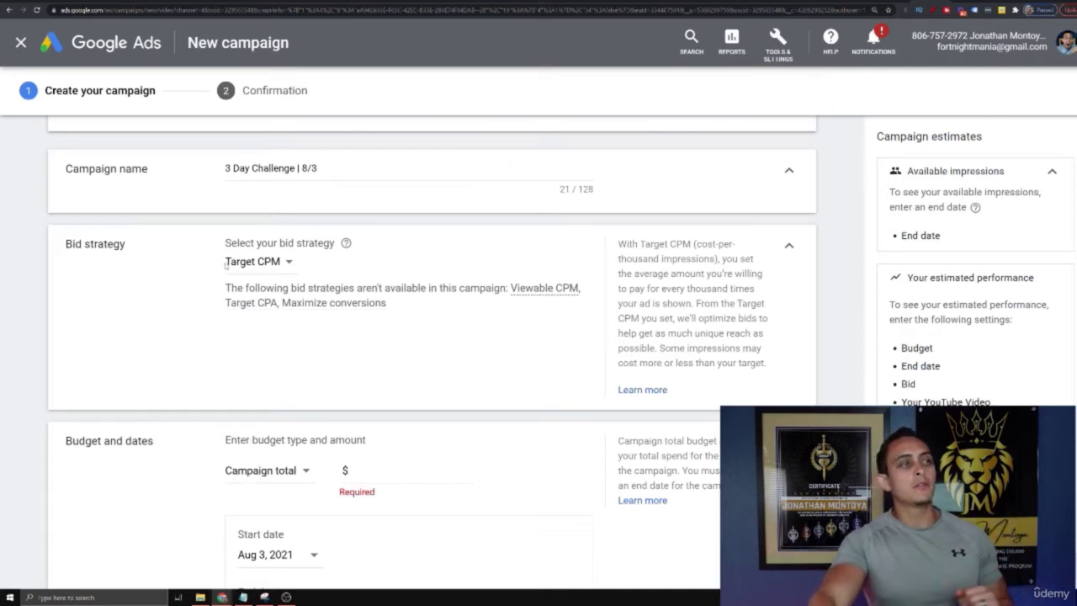
click(267, 264)
click(275, 279)
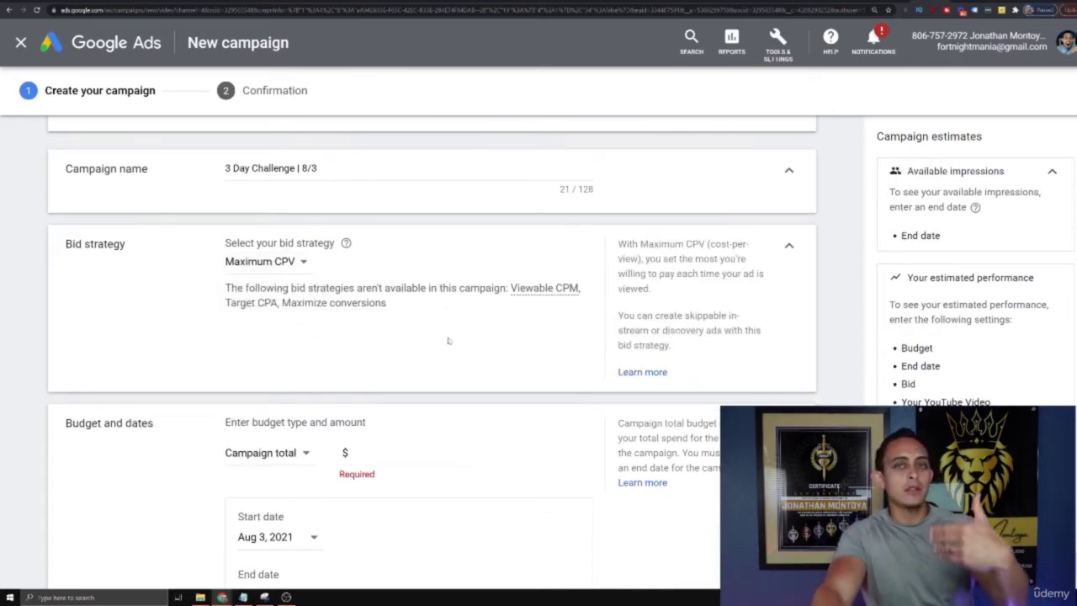
Step: Change the campaign budget type to Daily and set the amount to $20.00
scroll(413, 347, down, 3)
scroll(413, 348, up, 2)
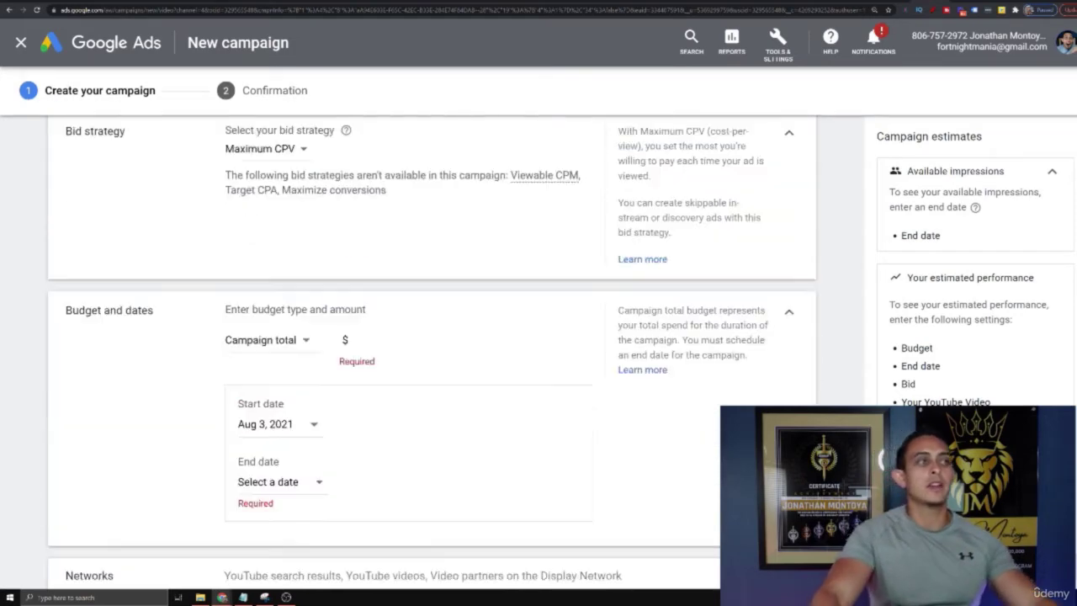
click(273, 341)
click(267, 357)
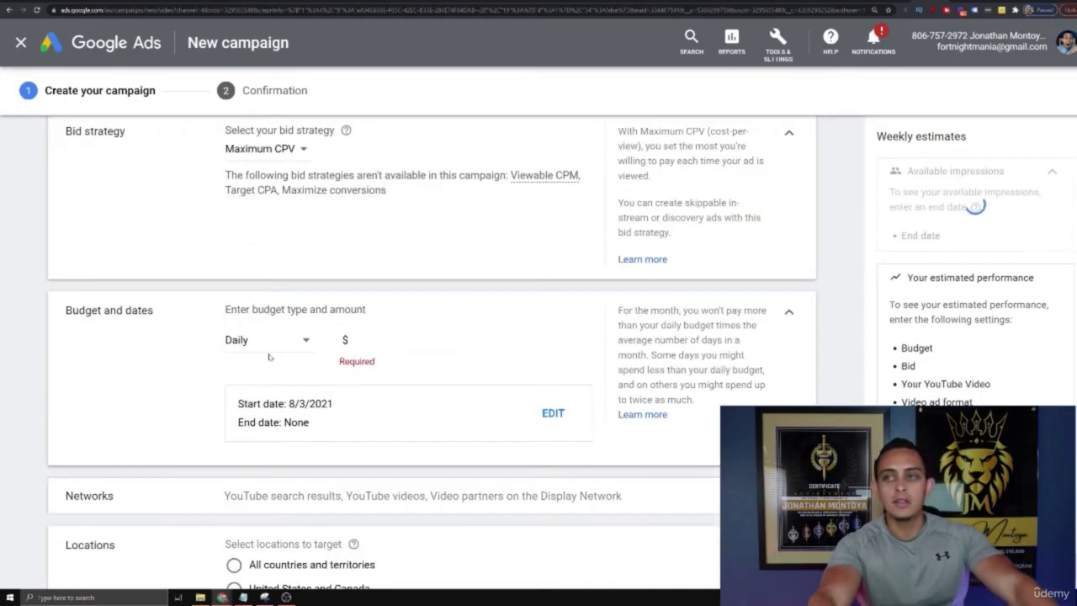
click(417, 339)
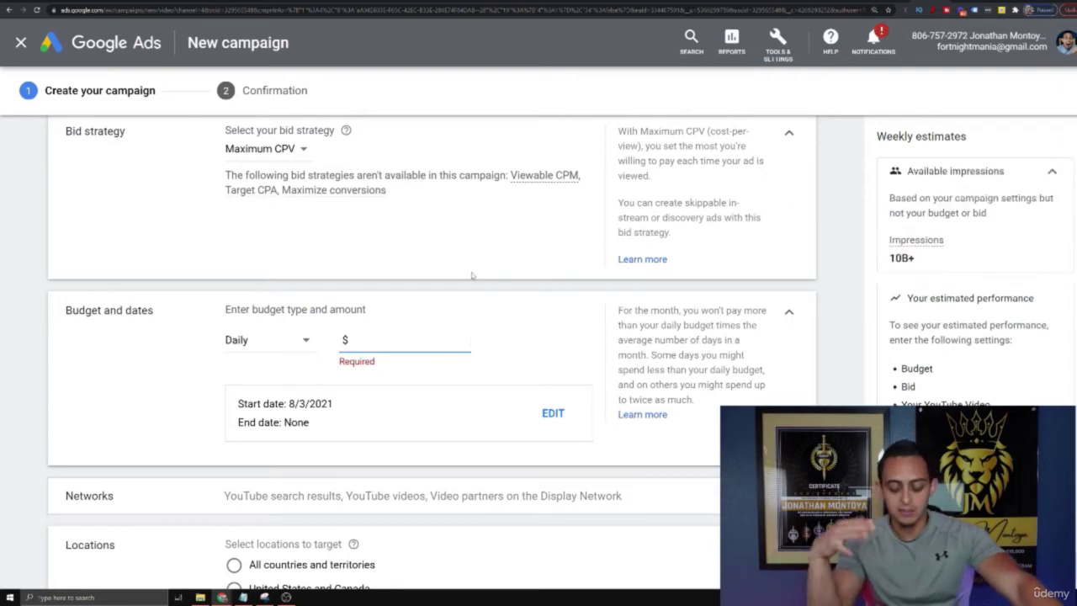
text(20.00)
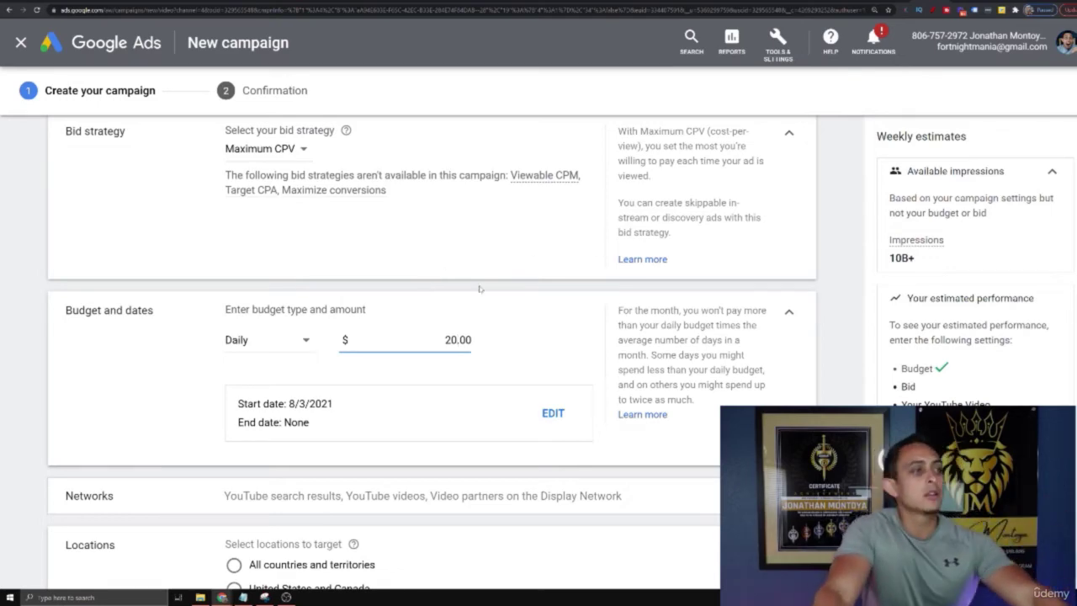
Step: Exclude video partners on the Display Network, keeping YouTube search results and YouTube videos as the campaign's networks
scroll(476, 287, down, 1)
scroll(468, 371, down, 2)
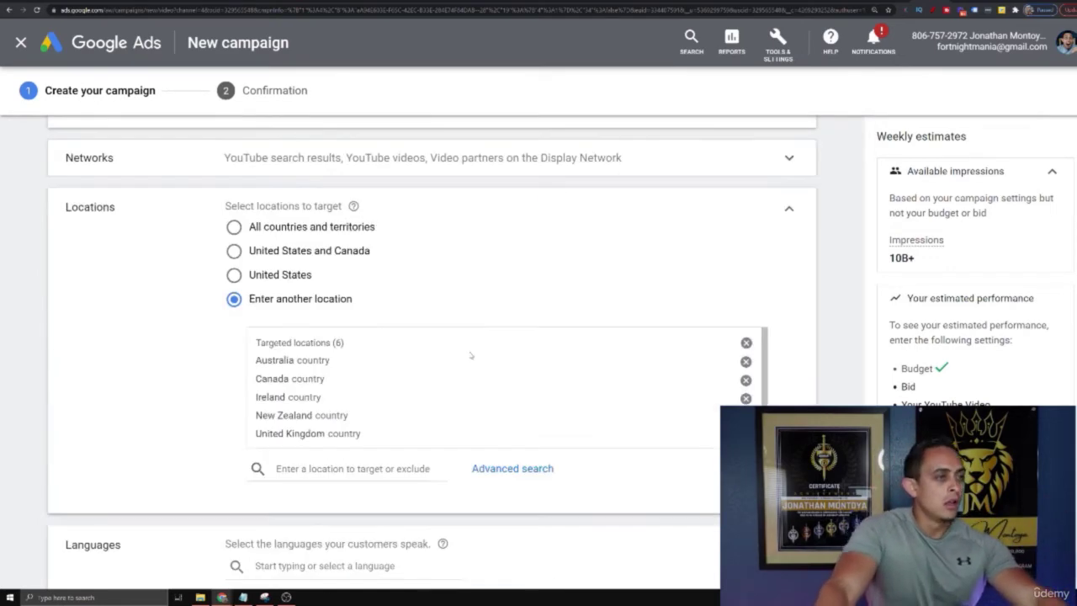
scroll(436, 318, up, 1)
click(363, 275)
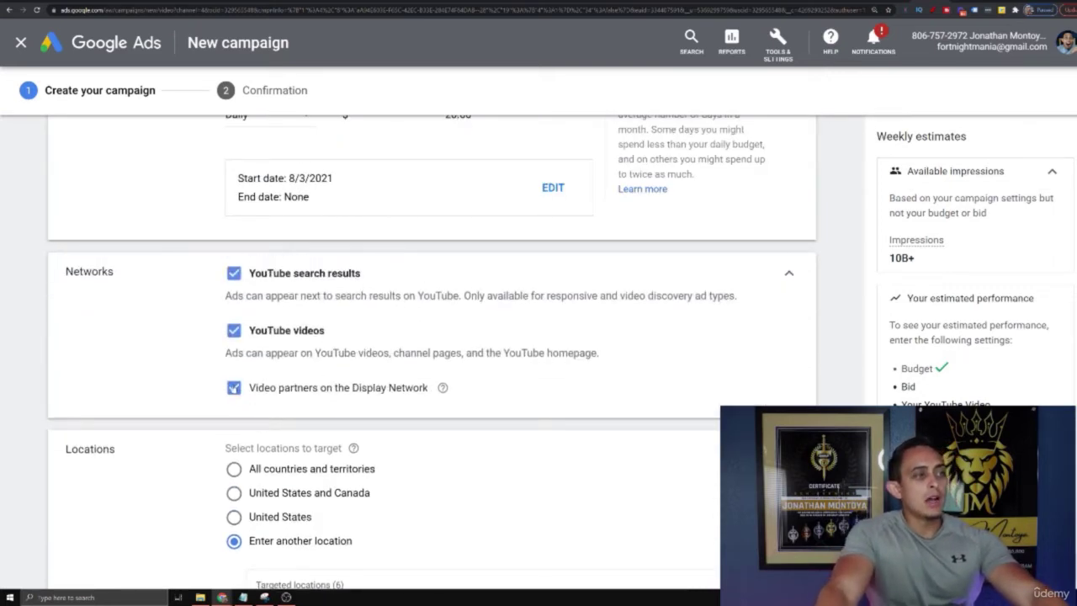
click(233, 387)
click(233, 330)
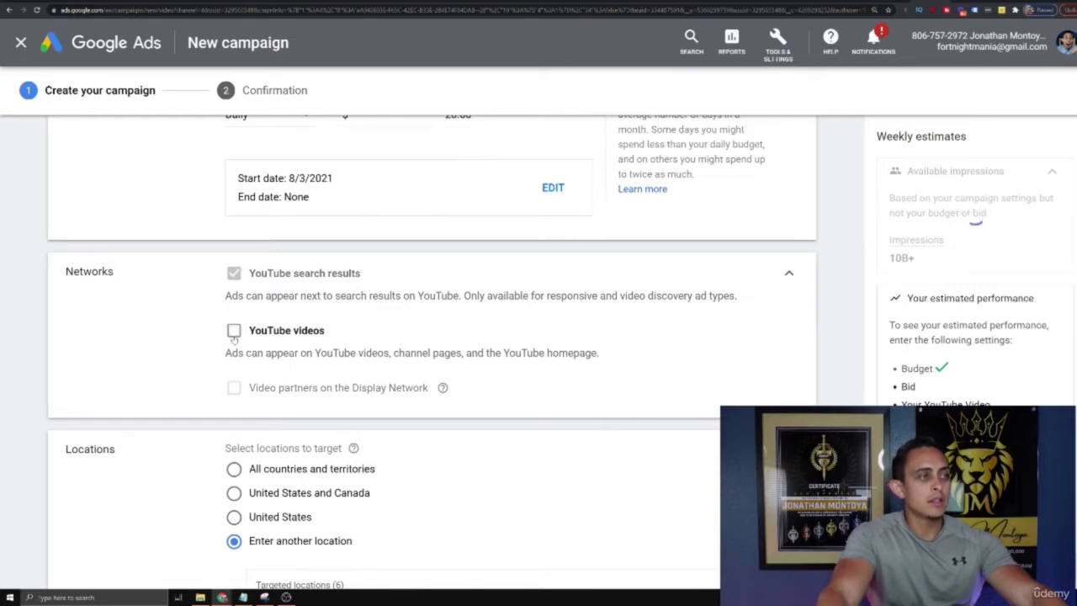
click(233, 331)
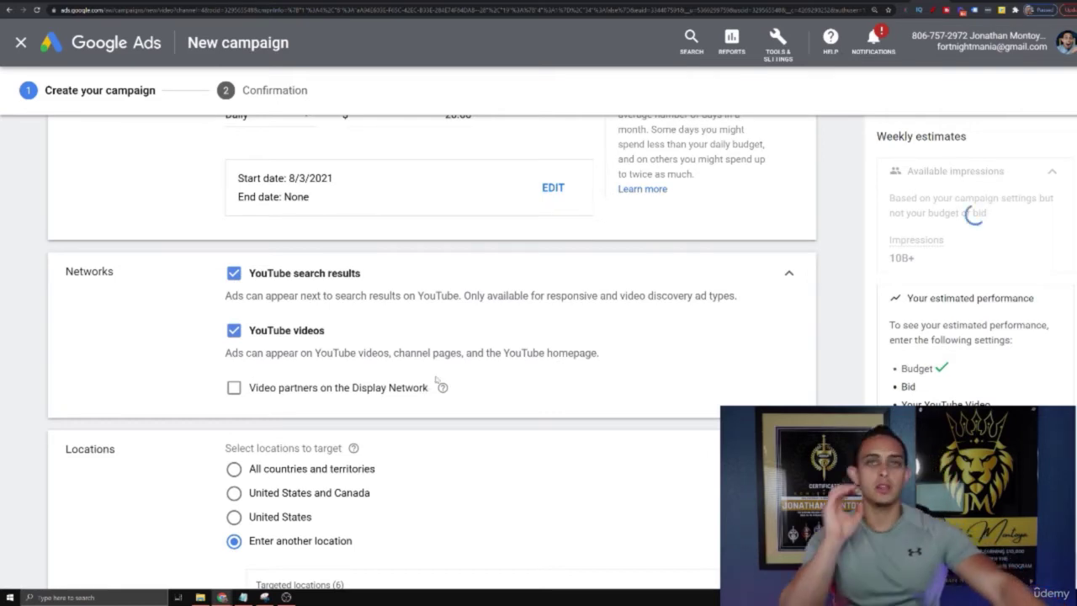
Step: Review the campaign's targeted countries and customer language settings
scroll(427, 345, down, 3)
scroll(461, 353, up, 1)
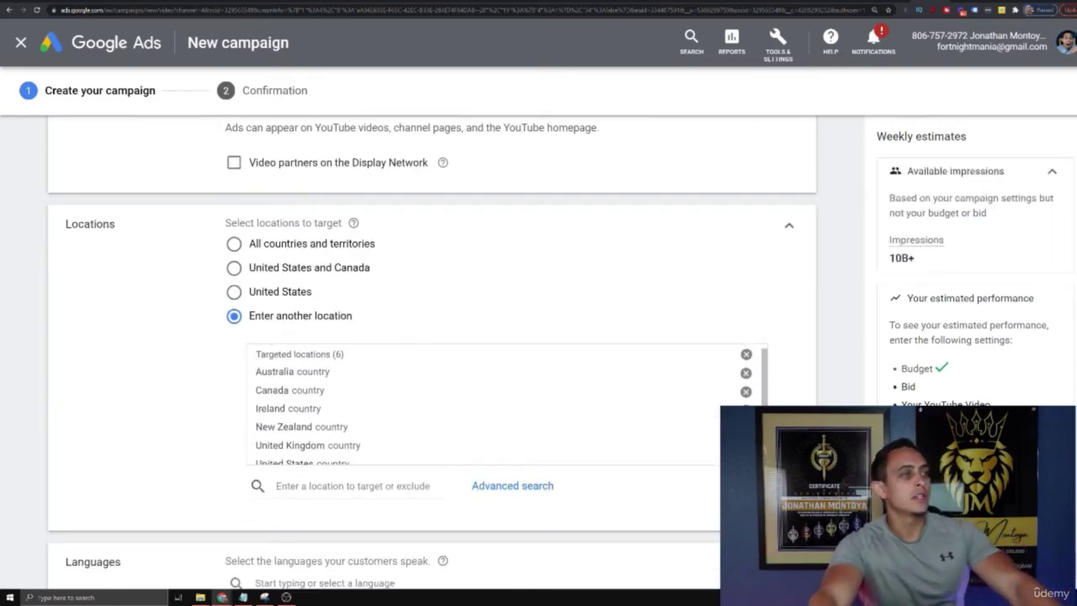
scroll(323, 396, down, 1)
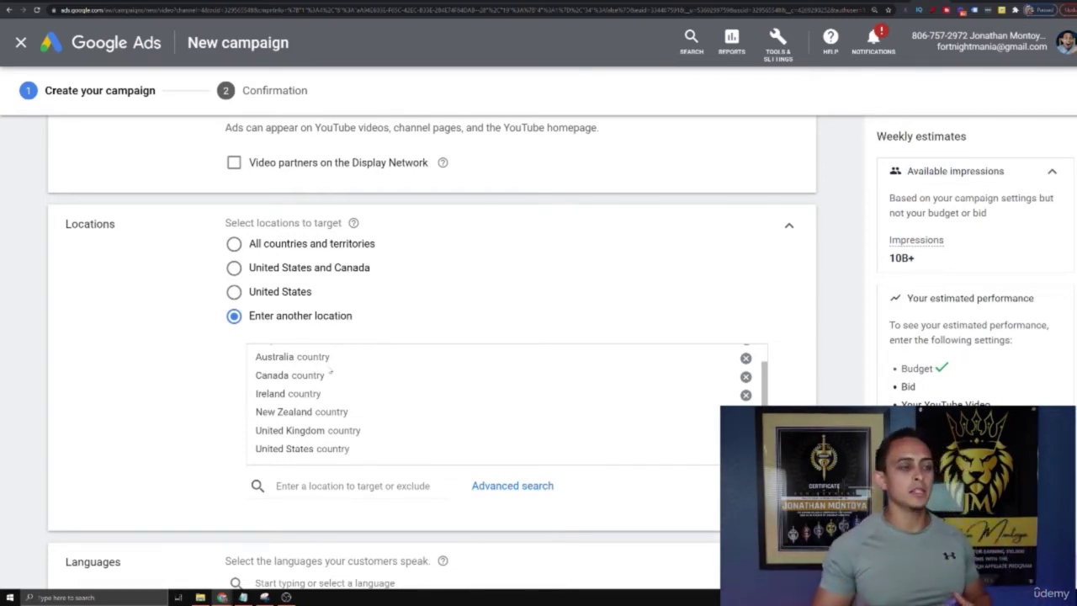
scroll(383, 411, down, 2)
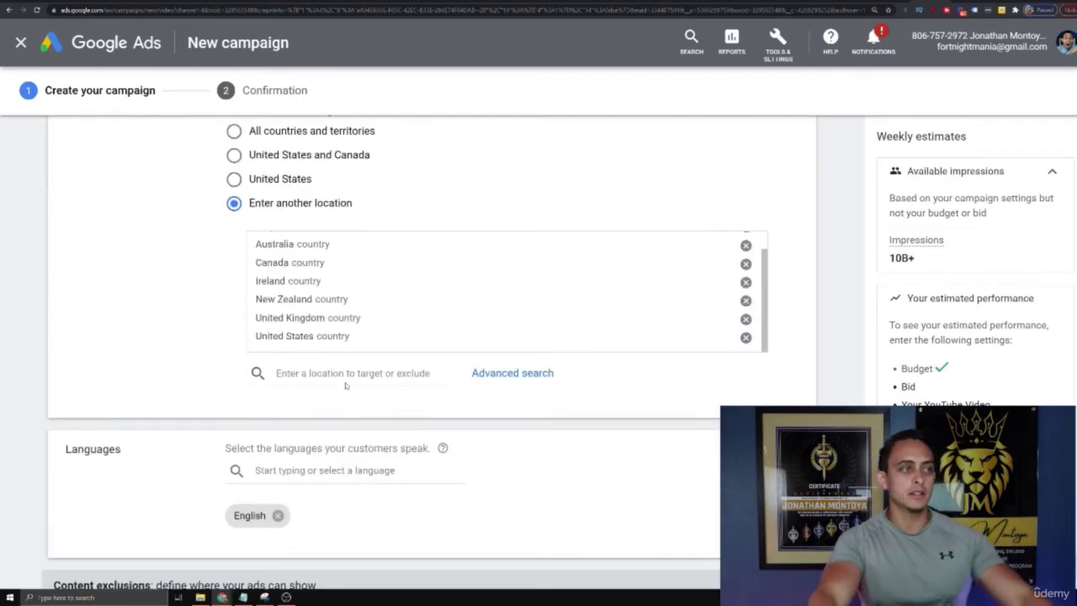
scroll(397, 347, up, 1)
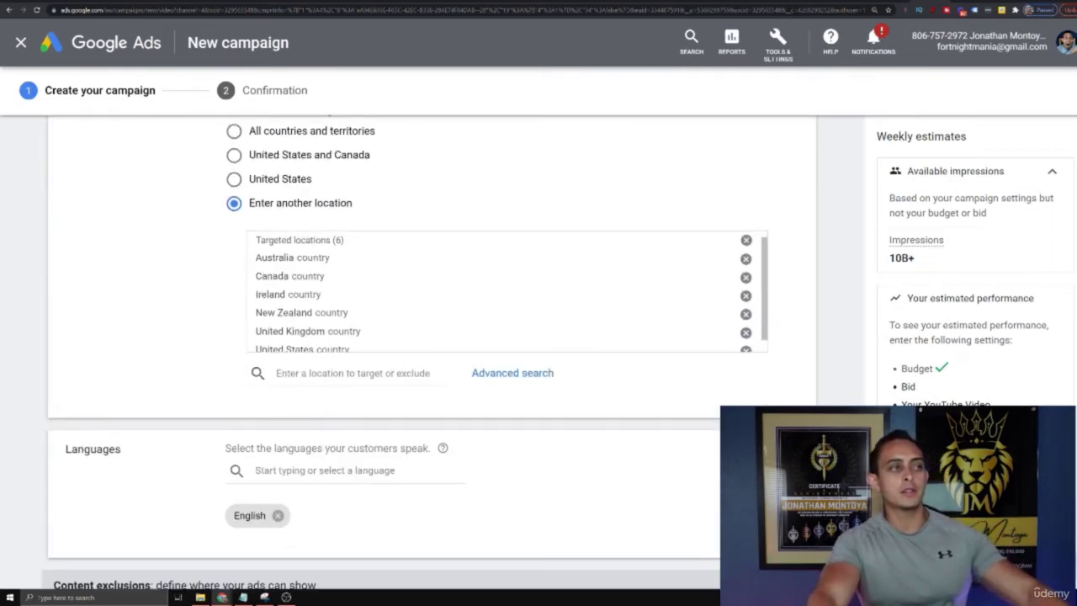
scroll(427, 305, down, 5)
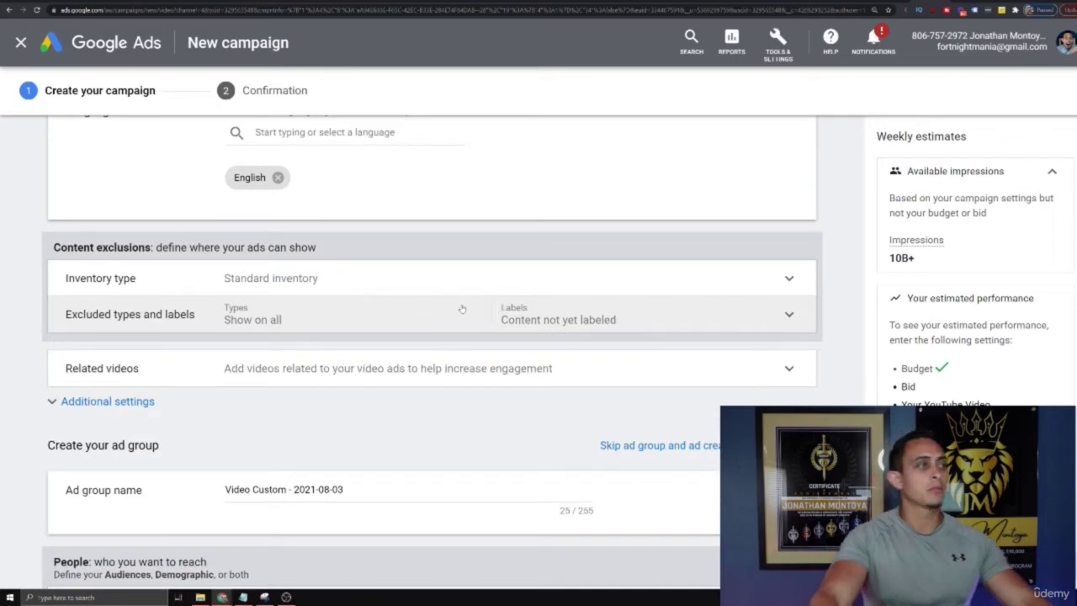
scroll(454, 307, up, 2)
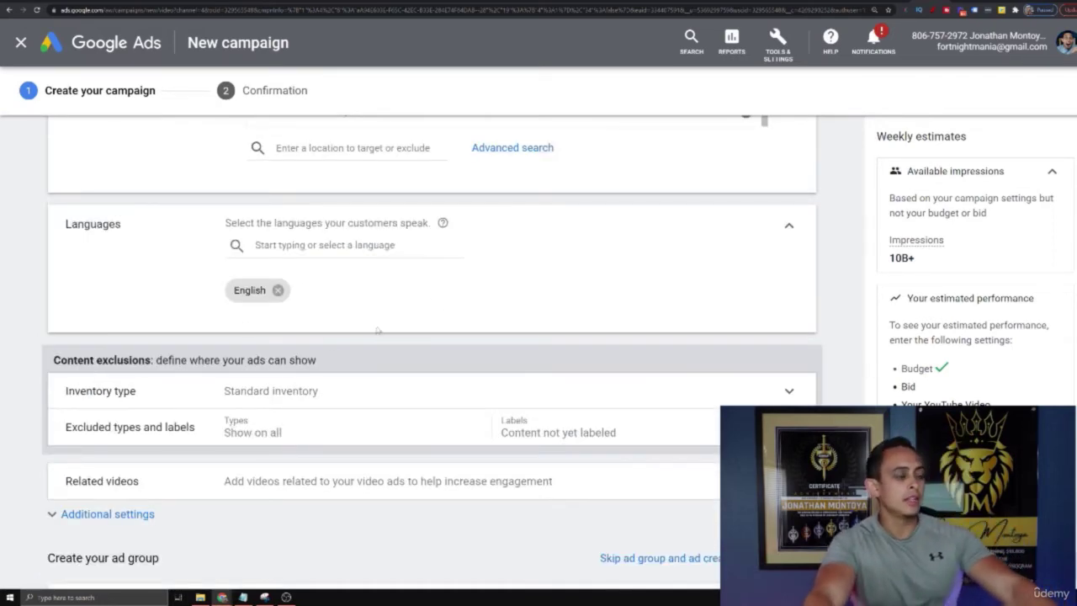
Step: Set the content exclusions' inventory type to Expanded inventory and collapse the setting
scroll(379, 330, down, 2)
click(360, 283)
scroll(360, 288, down, 4)
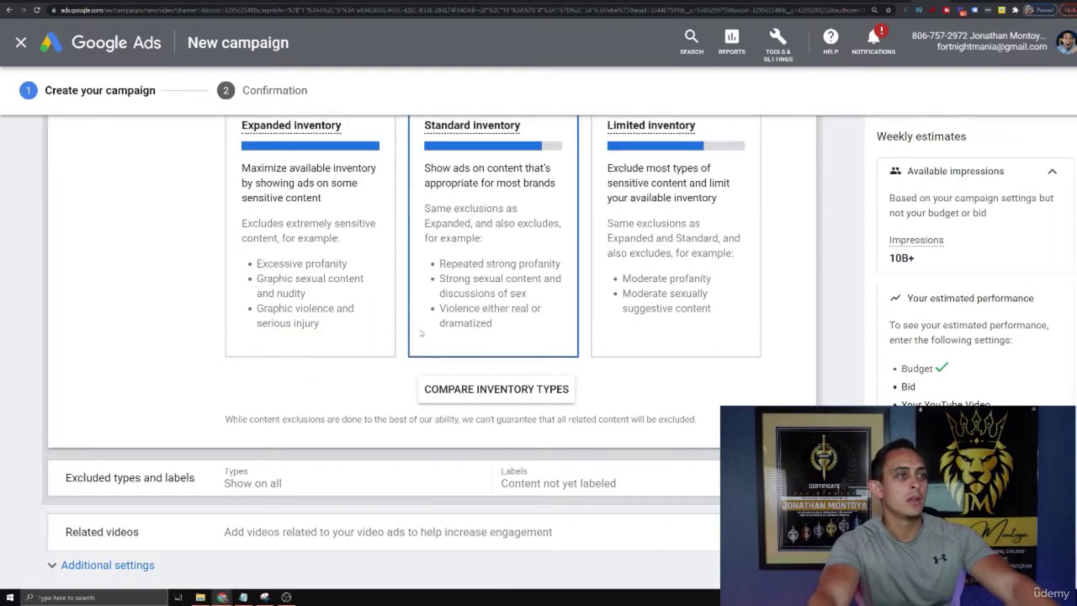
scroll(349, 337, up, 3)
click(345, 344)
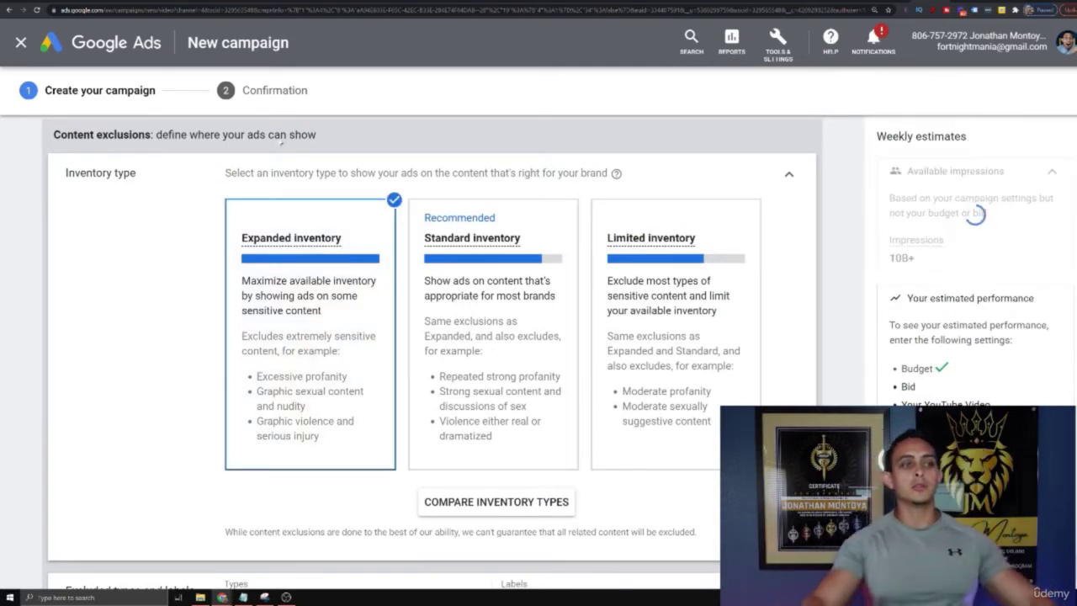
click(790, 174)
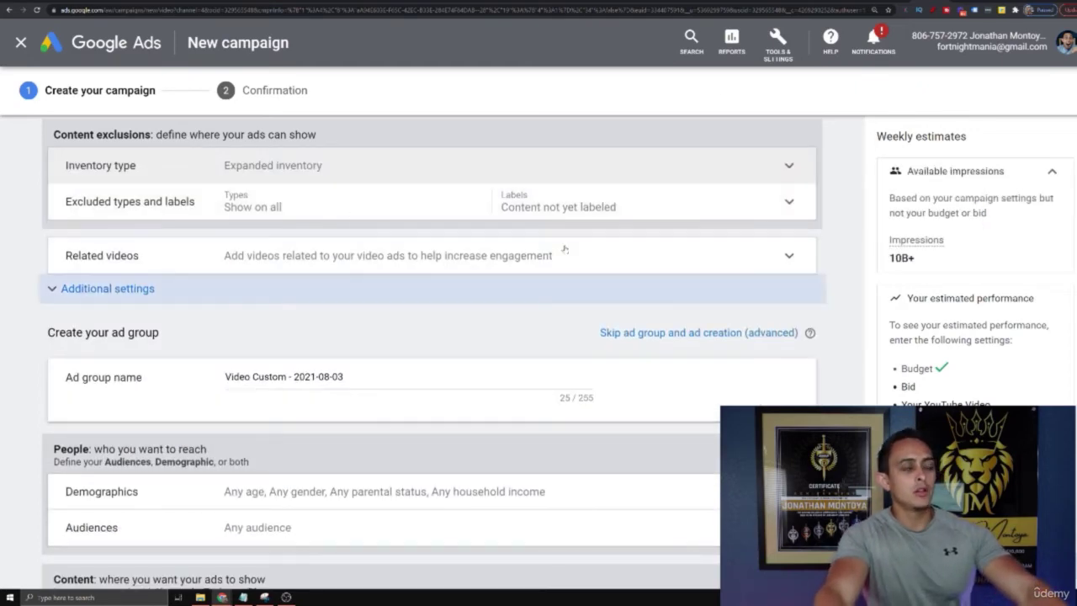
Step: Set specific device targeting in the additional settings and exclude TV screens, keeping computers, mobile phones and tablets
click(715, 264)
click(789, 264)
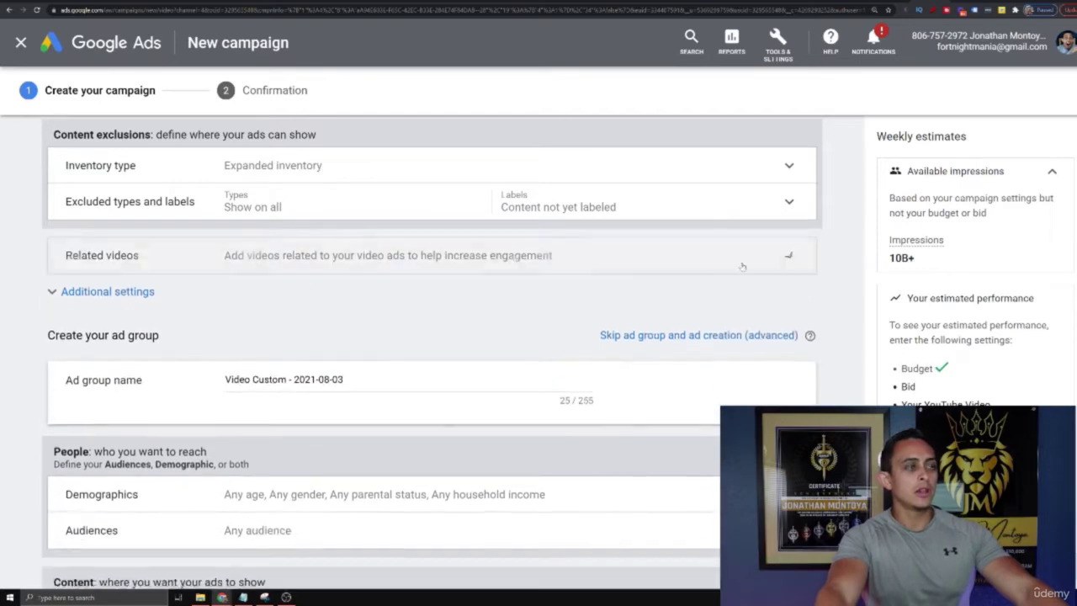
click(438, 288)
scroll(438, 288, down, 2)
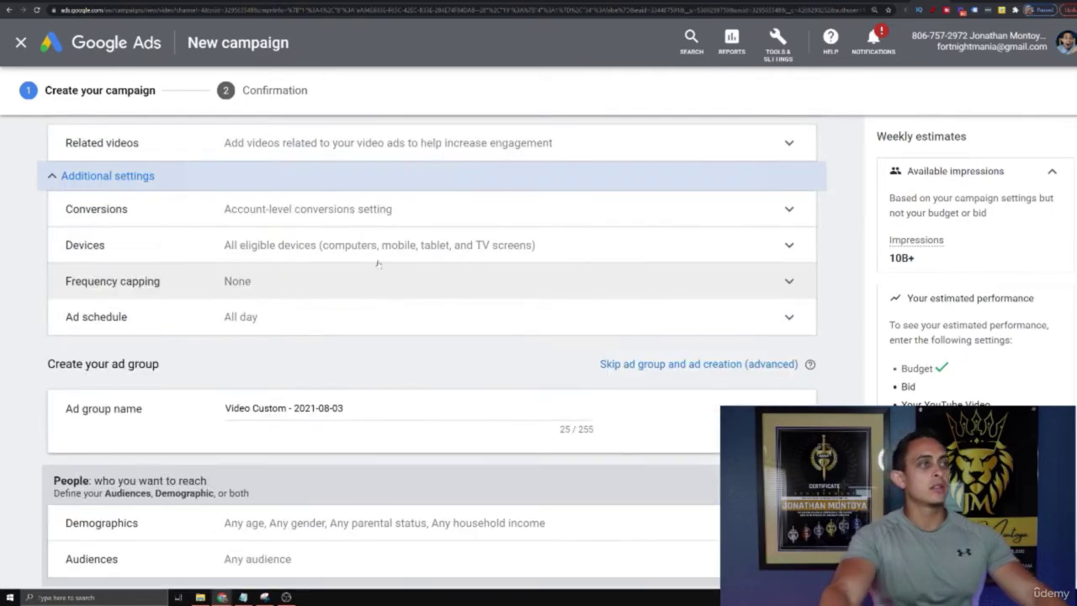
click(318, 255)
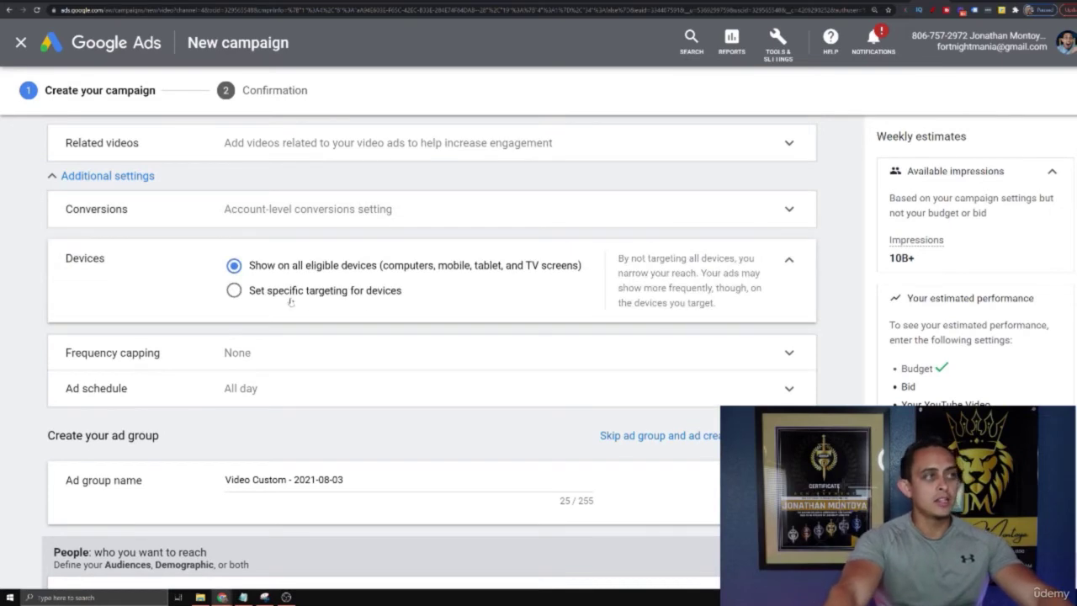
click(292, 298)
scroll(303, 299, down, 2)
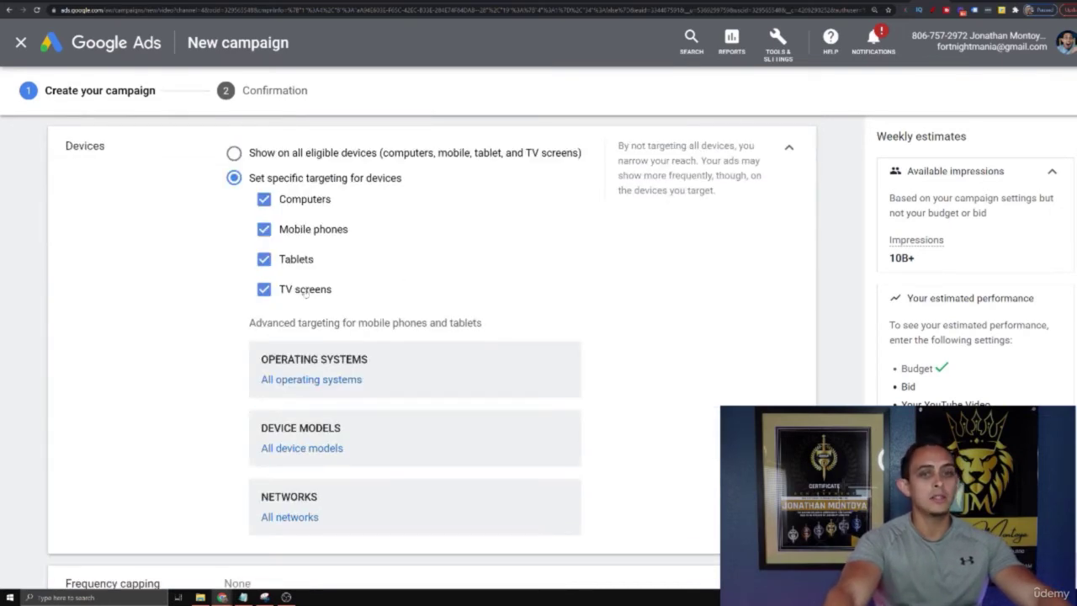
click(306, 289)
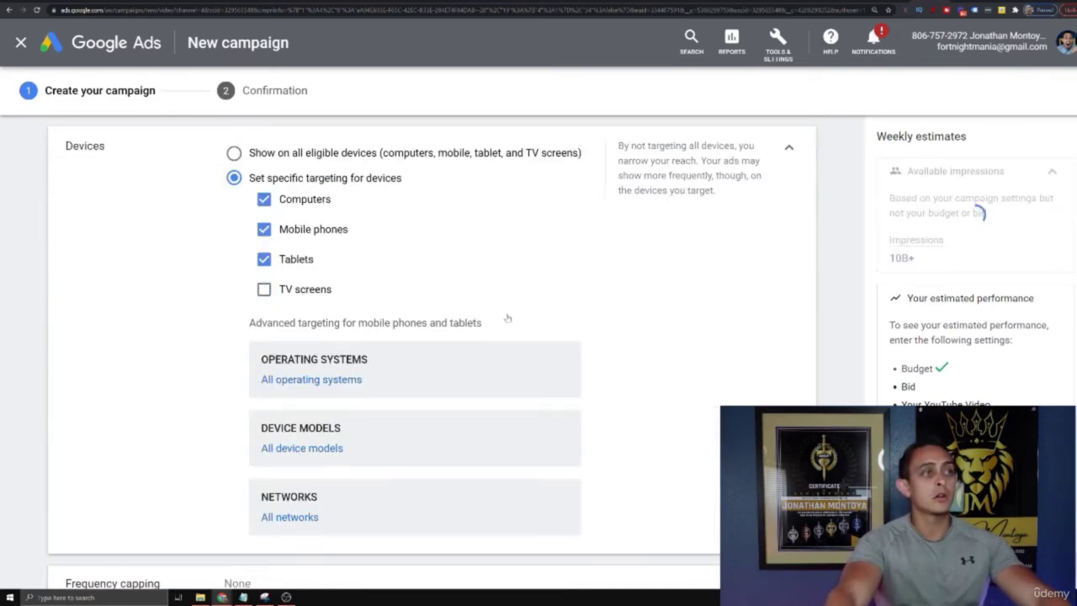
Step: Cap the campaign's view frequency at 2 views per week per user
scroll(509, 314, down, 4)
scroll(525, 300, down, 2)
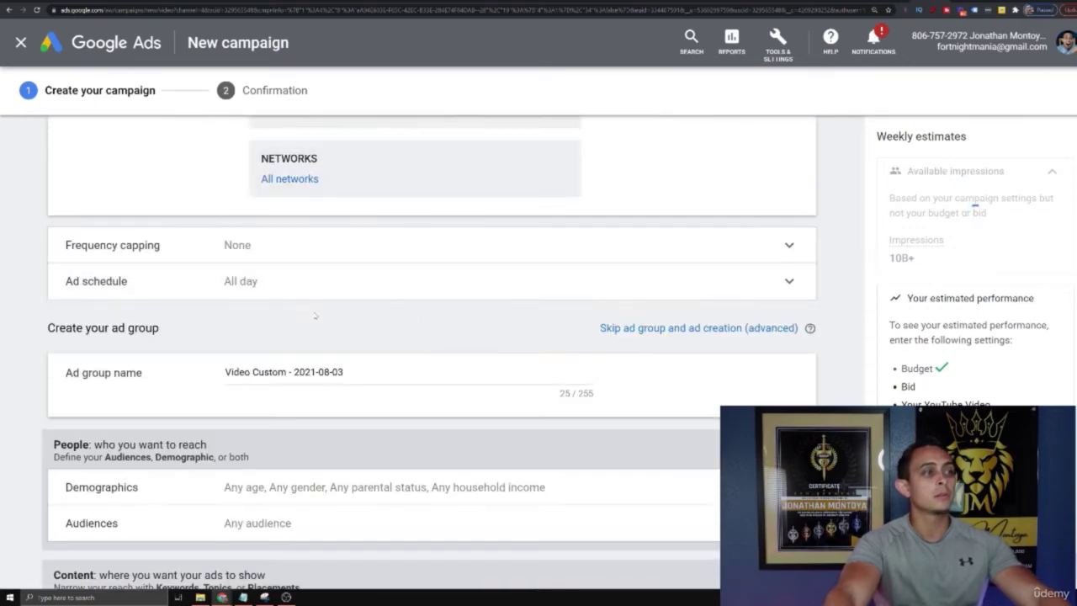
click(297, 247)
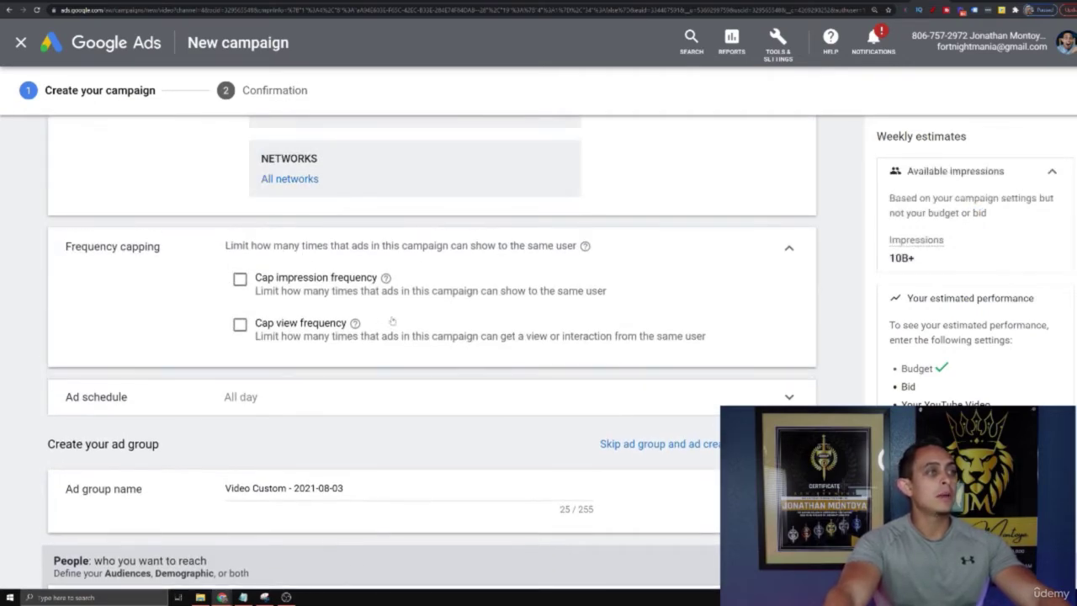
click(241, 326)
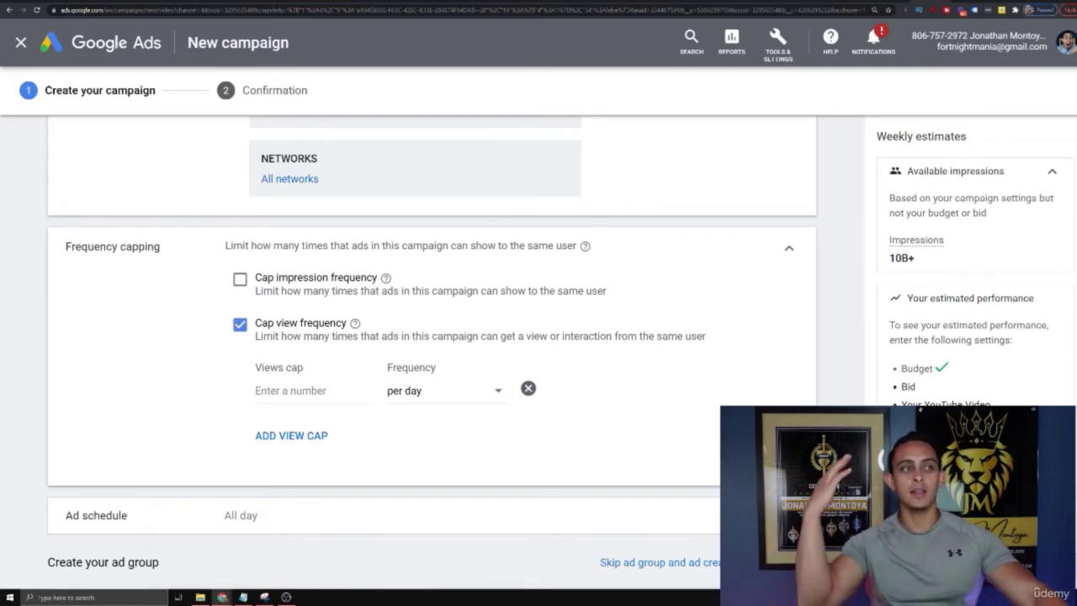
click(302, 390)
click(443, 393)
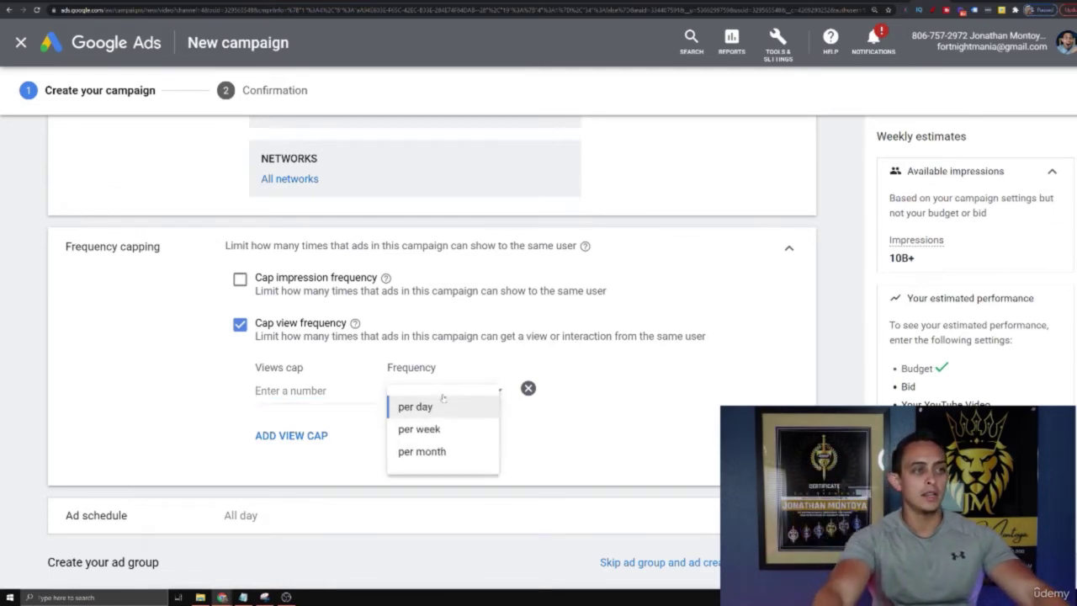
click(421, 431)
click(303, 390)
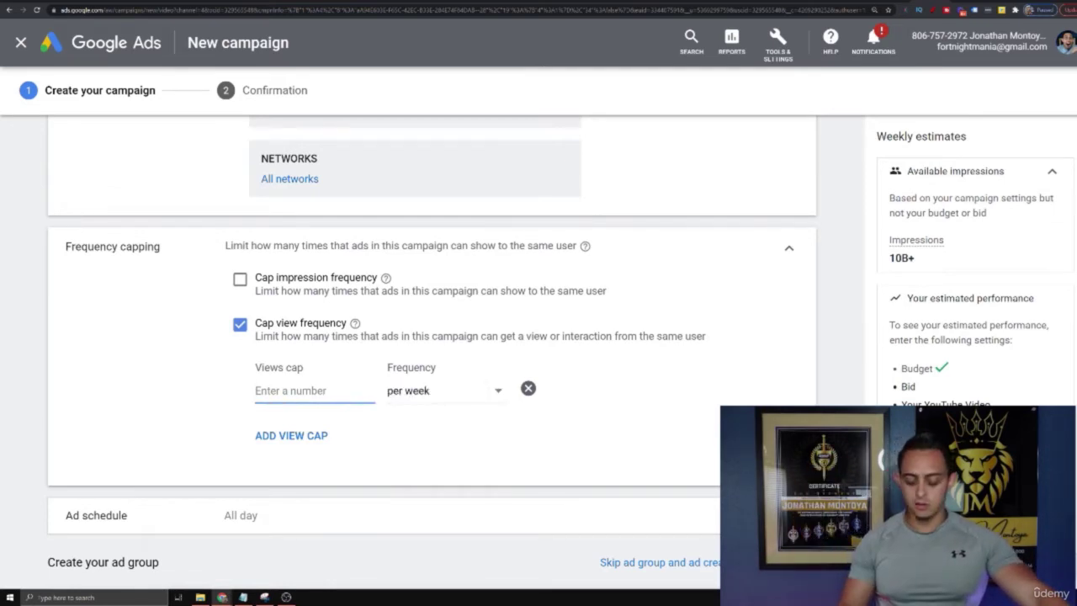
text(2)
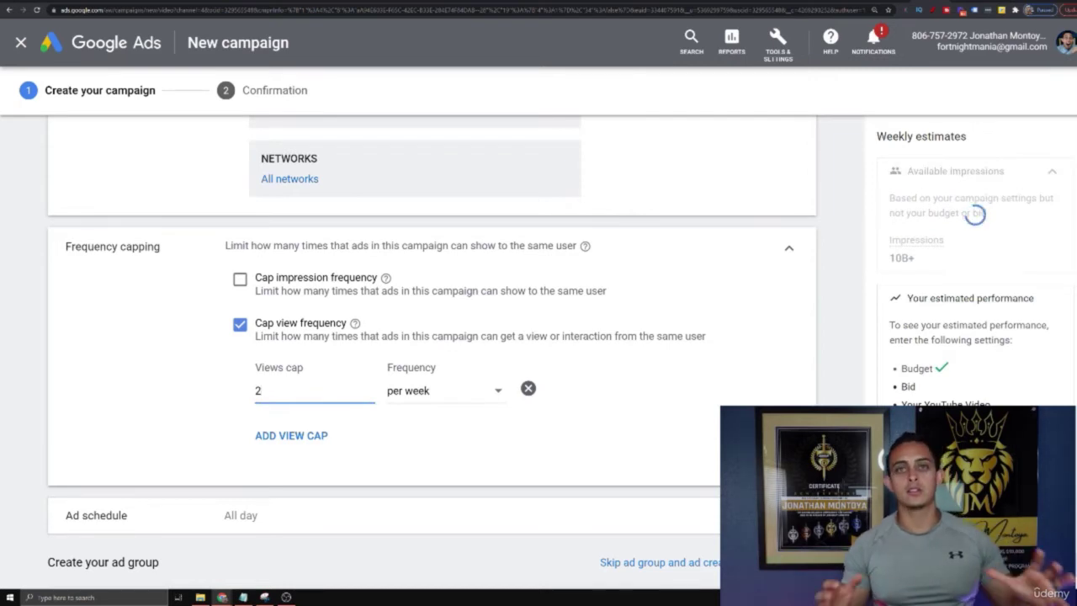
click(277, 295)
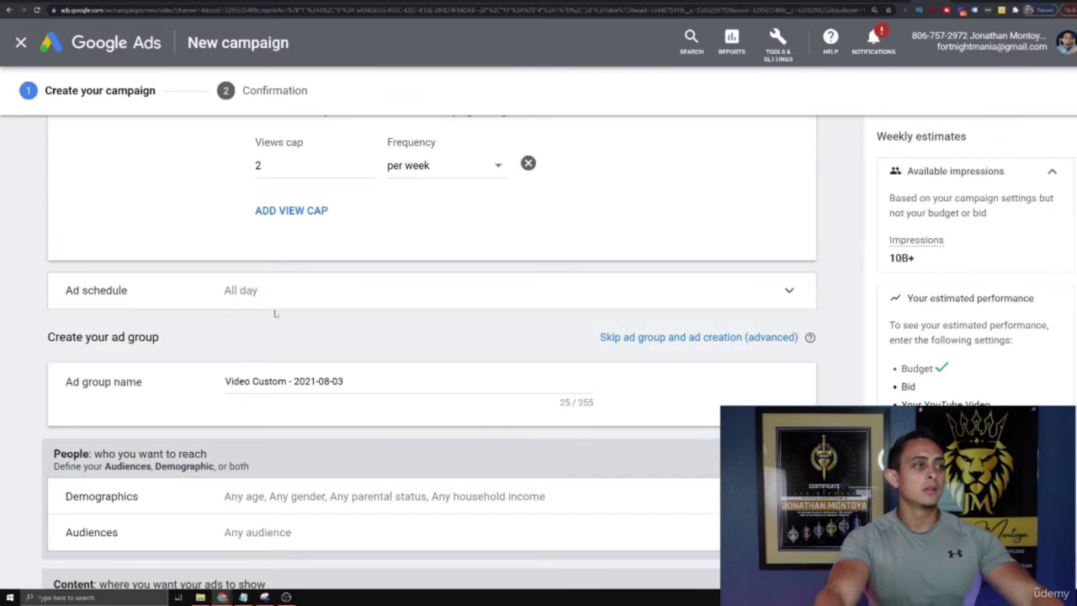
Step: Rename the campaign's ad group to Test
scroll(353, 270, down, 3)
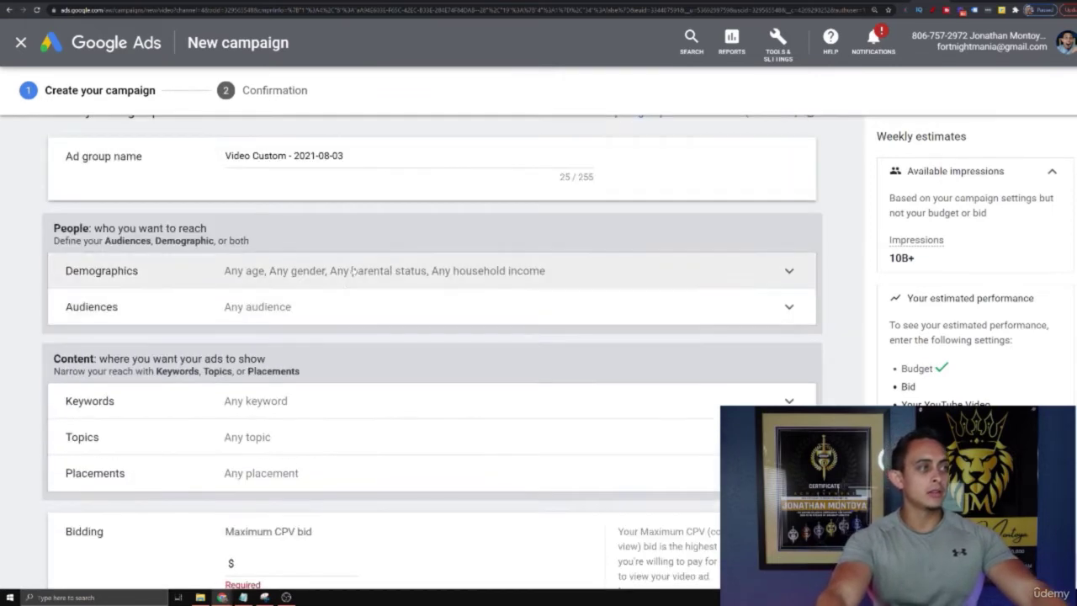
scroll(353, 270, up, 2)
drag(344, 268, 199, 270)
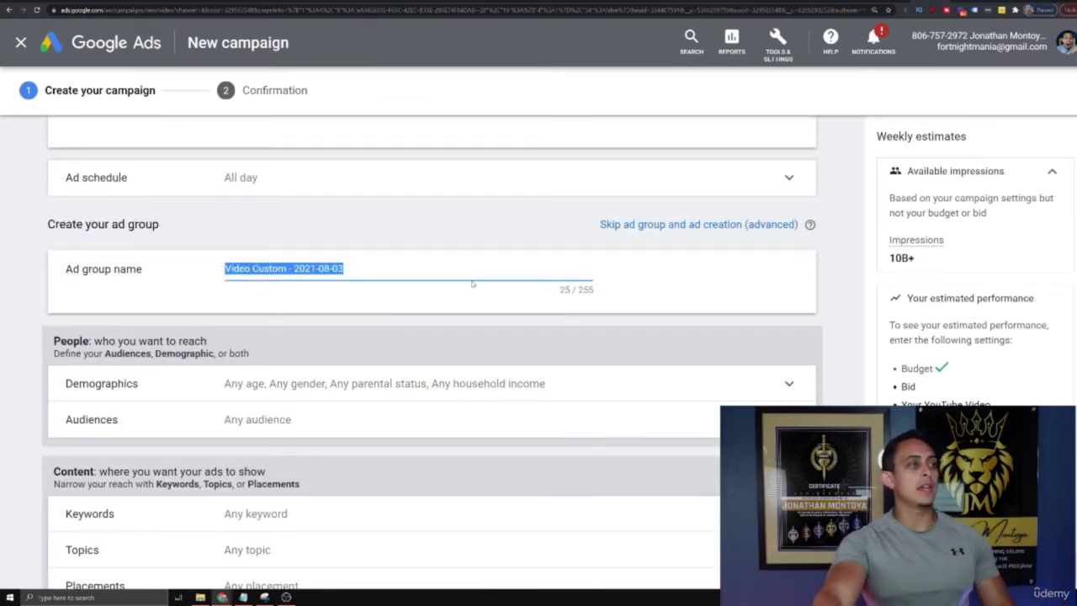
text(Test)
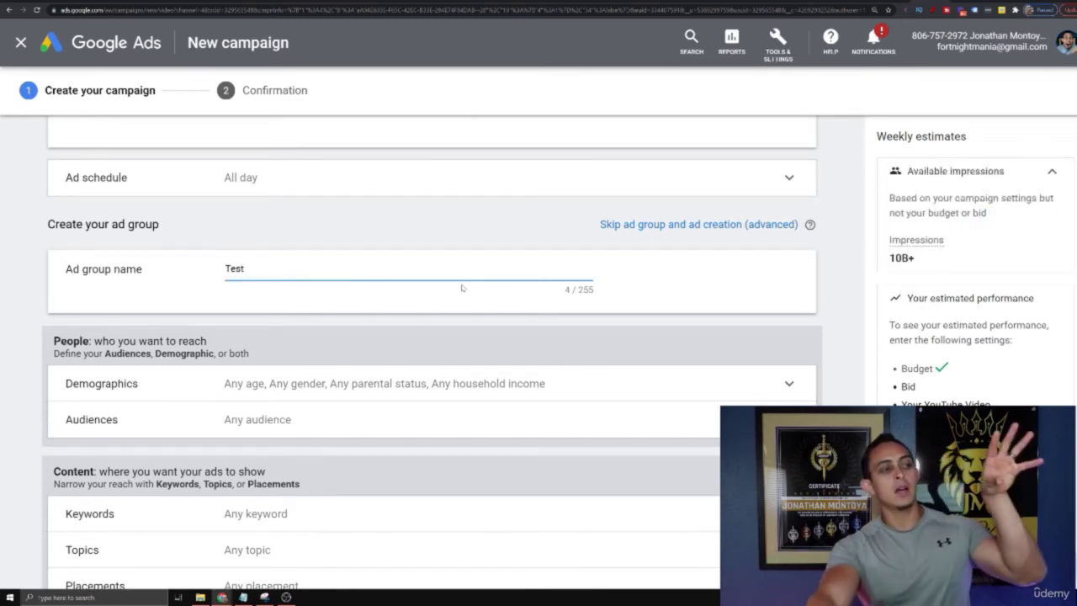
Step: Exclude ages 18 - 24, 55 - 64, 65+ and Unknown from the ad group's demographic targeting
scroll(416, 342, down, 2)
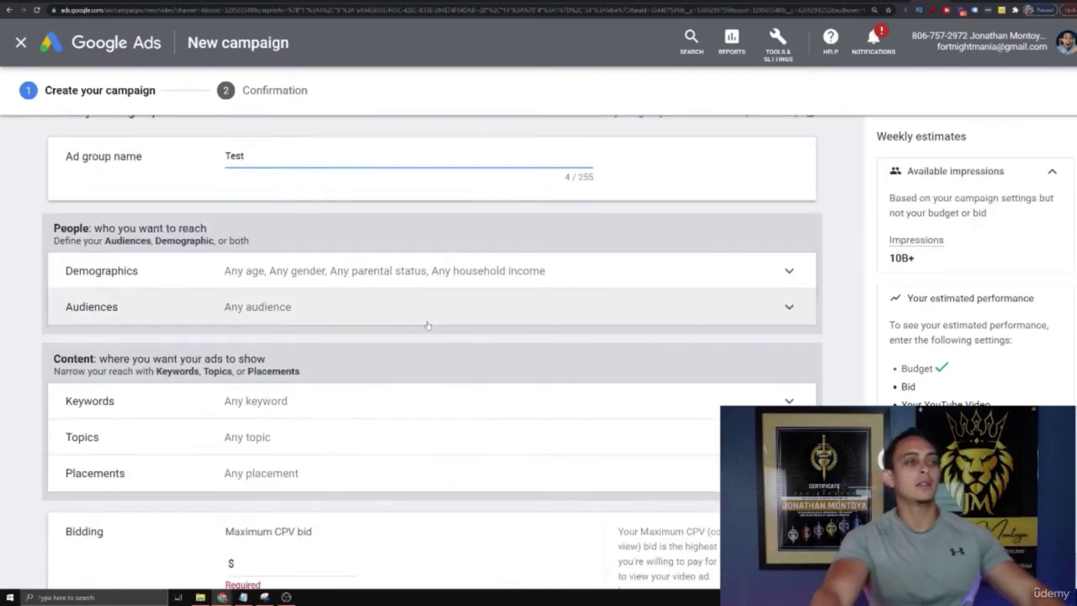
click(338, 279)
scroll(345, 290, down, 3)
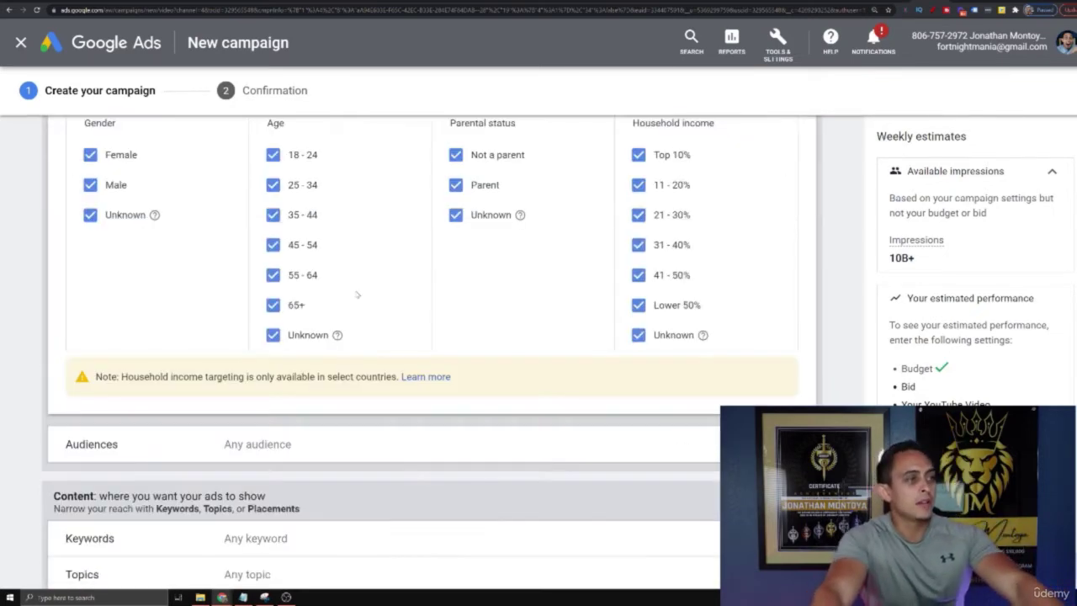
scroll(353, 295, up, 2)
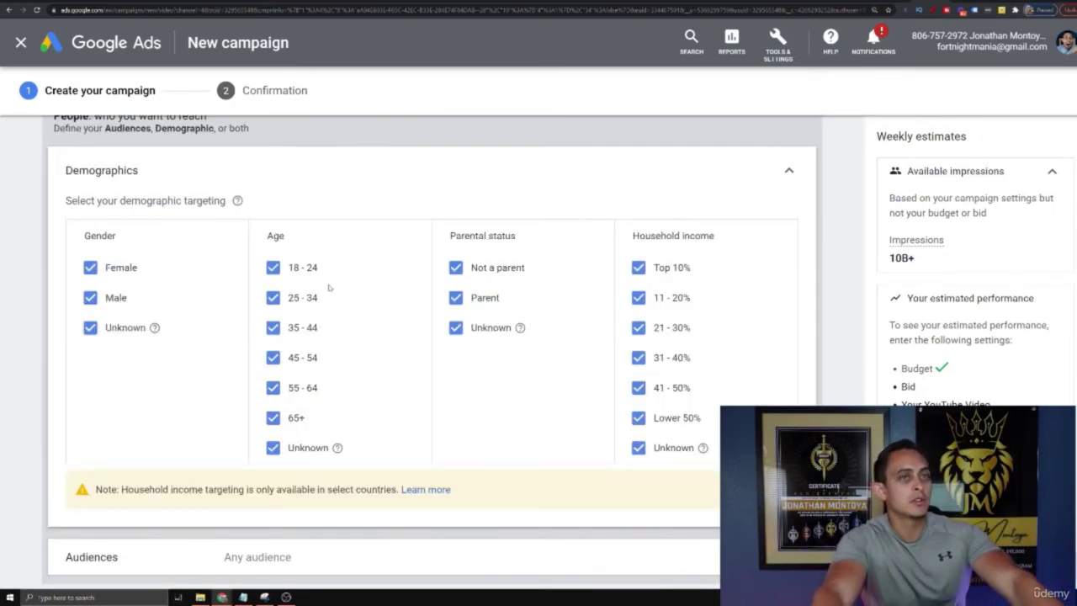
click(271, 267)
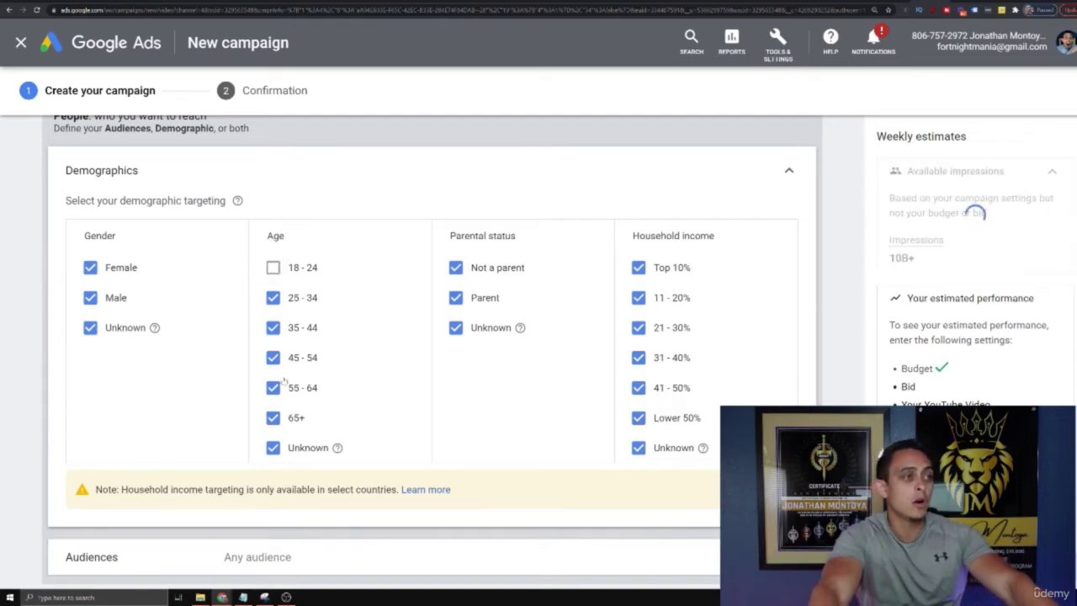
click(272, 387)
click(273, 417)
click(273, 447)
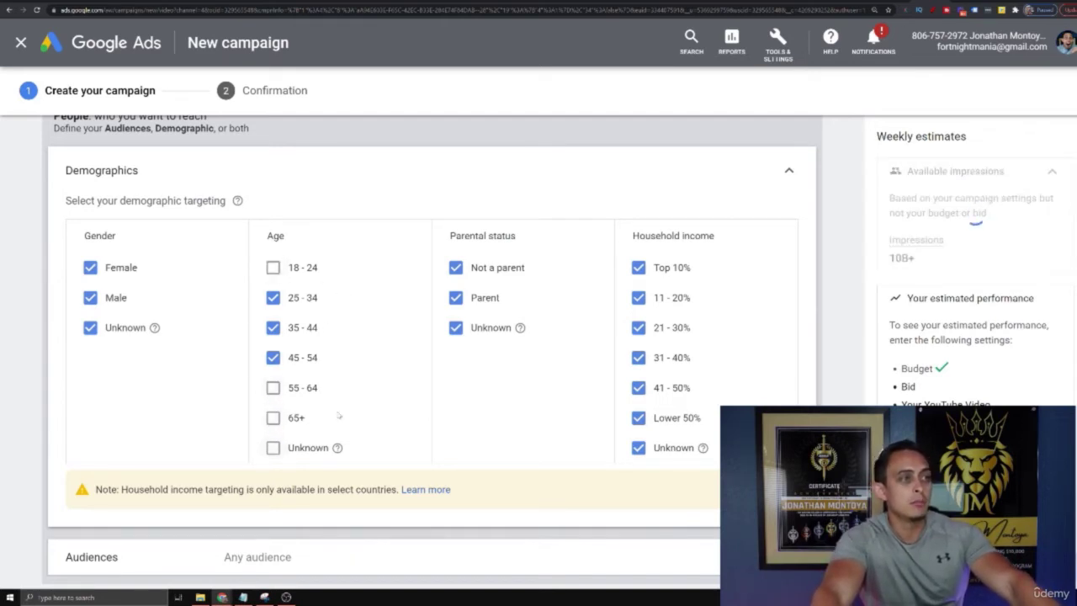
Step: Annotate the age list in red, outlining the excluded ranges with dollar signs and bracketing ages 25 to 54, and close the drawing overlay
click(936, 10)
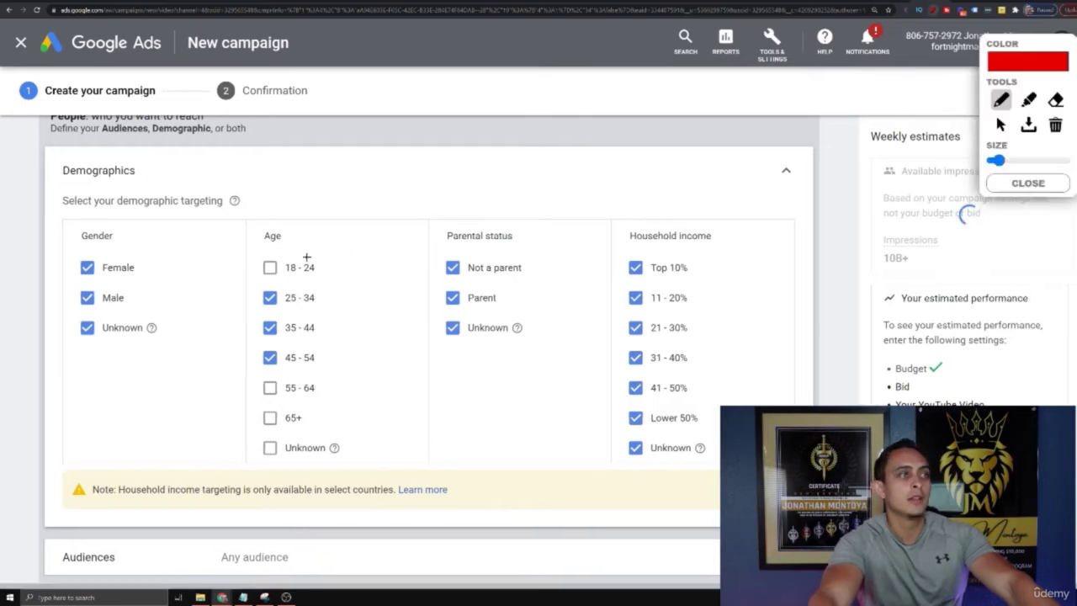
mouse_move(330, 250)
mouse_down()
mouse_move(257, 259)
mouse_move(296, 241)
mouse_up()
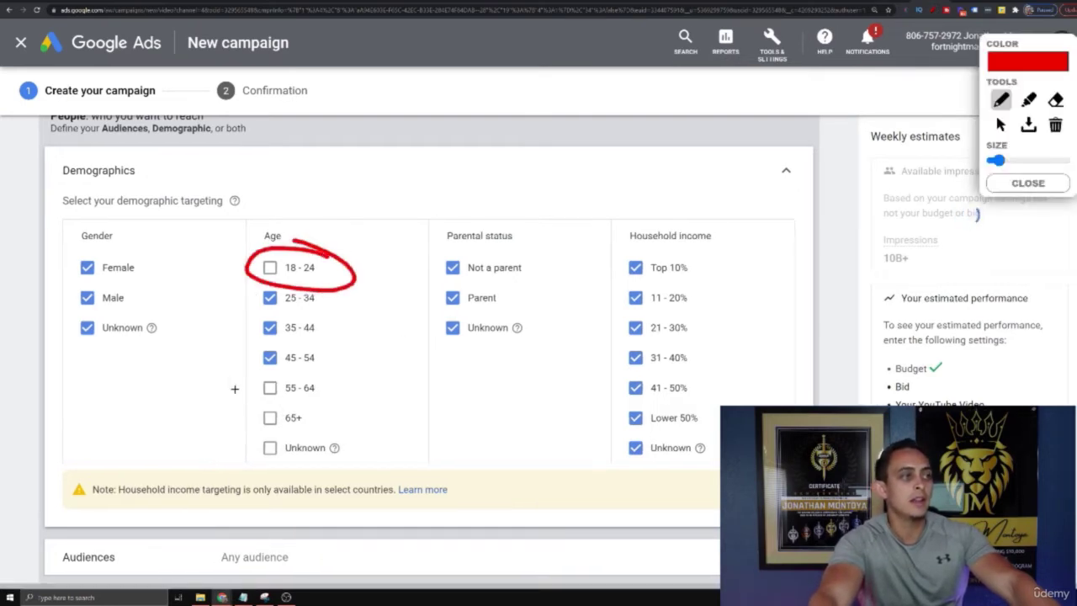
mouse_move(233, 382)
mouse_down()
mouse_move(385, 444)
mouse_move(393, 491)
mouse_move(241, 478)
mouse_up()
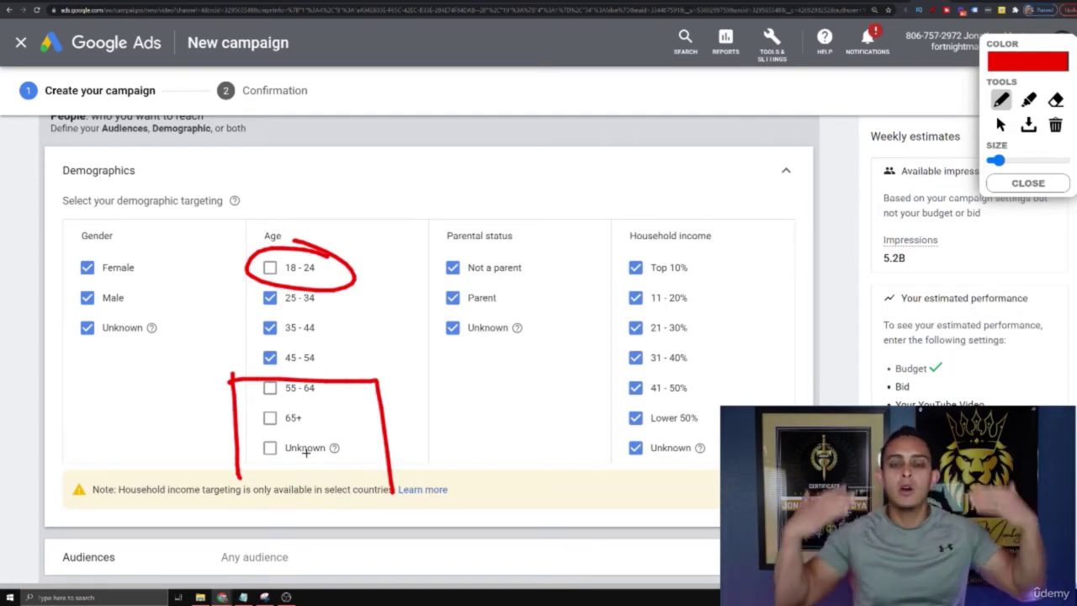
mouse_move(383, 239)
mouse_down()
mouse_move(357, 271)
mouse_move(361, 283)
mouse_up()
drag(426, 401, 409, 448)
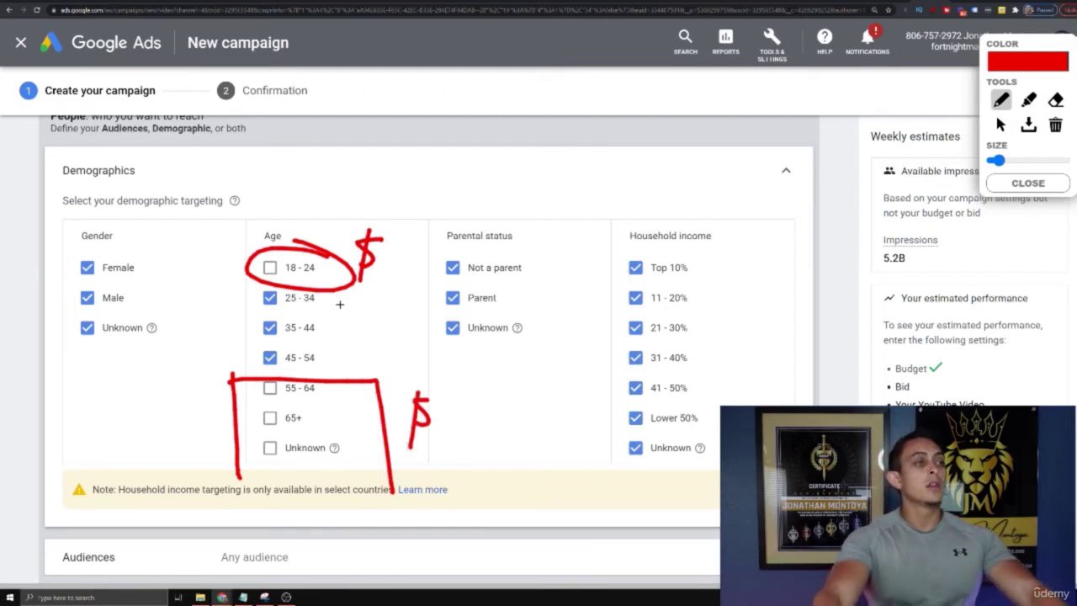
mouse_move(336, 296)
mouse_down()
mouse_move(366, 341)
mouse_move(330, 365)
mouse_up()
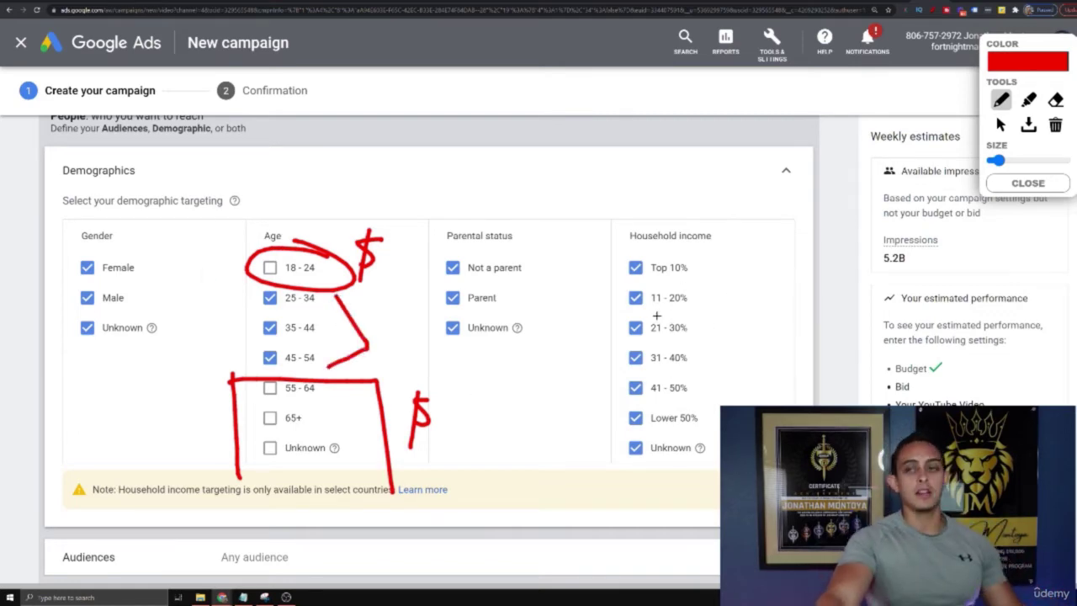
key(Escape)
Step: Review the ad group's audience targeting options and collapse the section without selecting an audience
scroll(452, 272, down, 4)
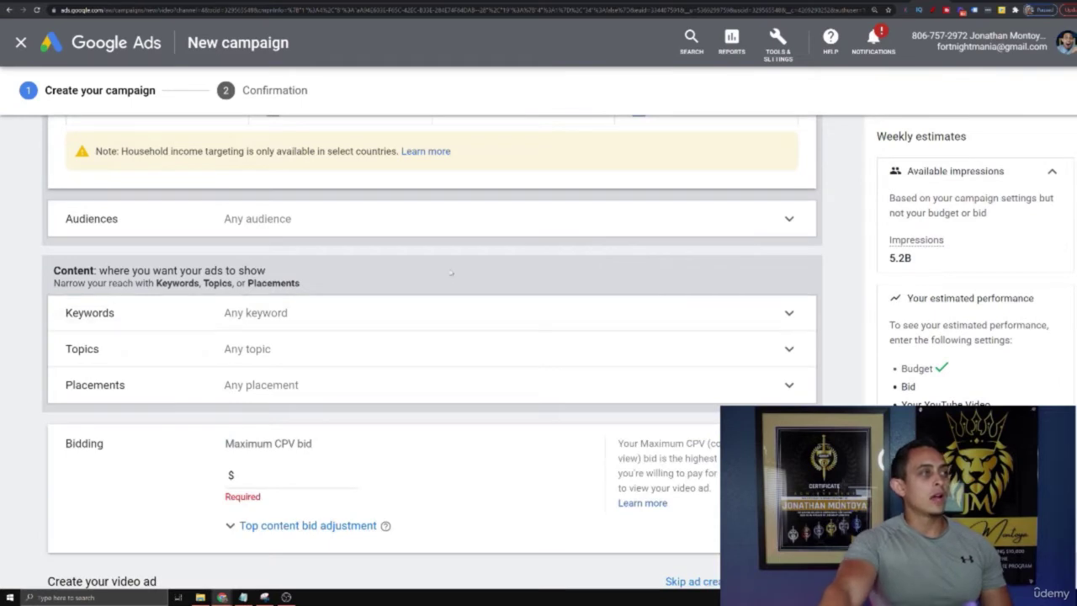
click(341, 222)
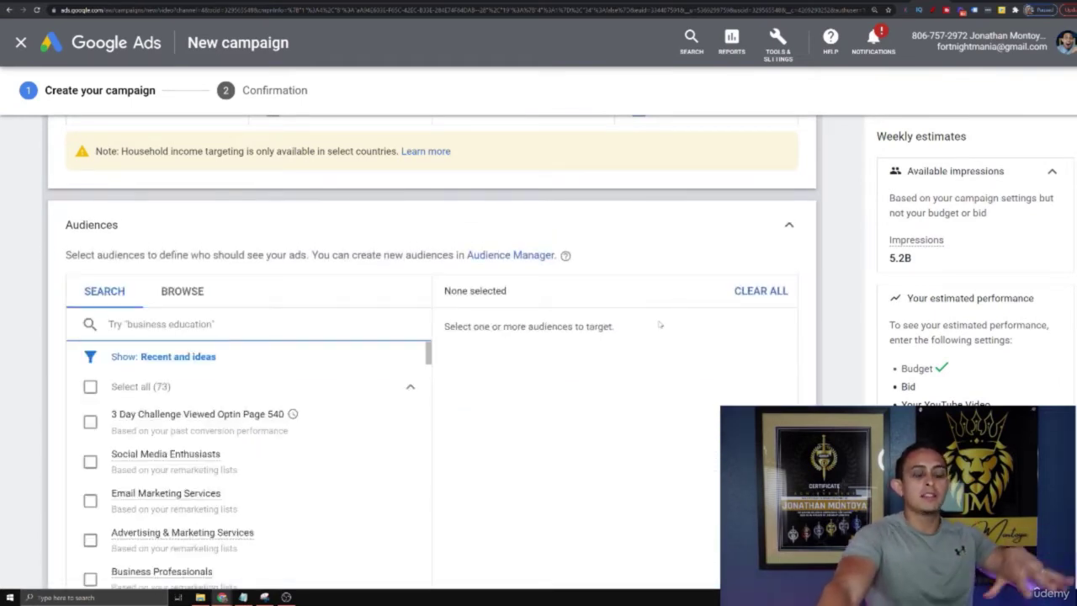
click(789, 226)
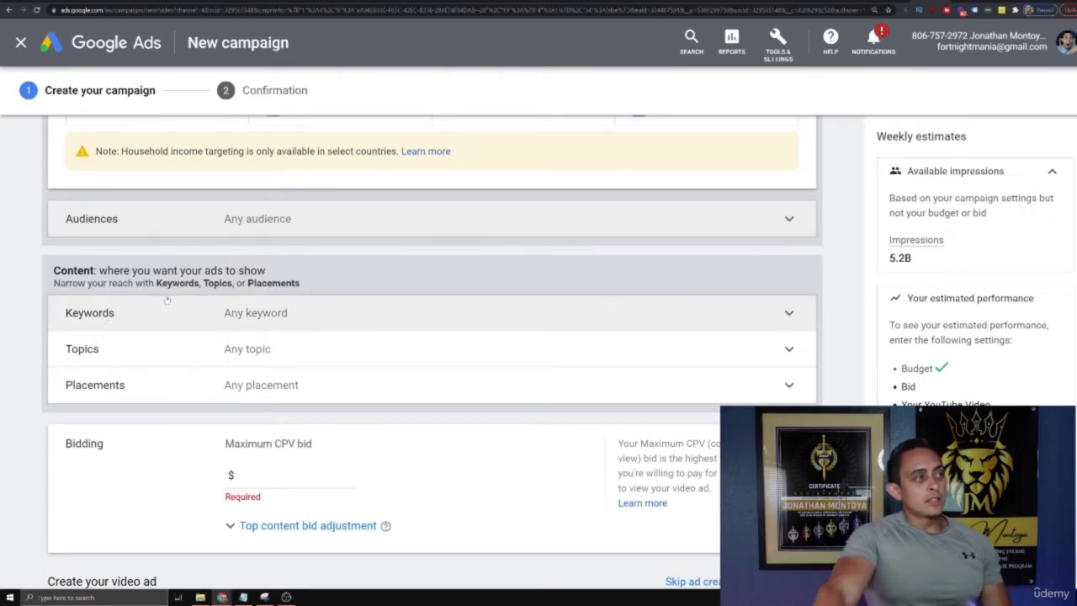
Step: Draw red arrows at Keywords, Topics and Placements, cross out Topics, and close the drawing overlay
click(973, 12)
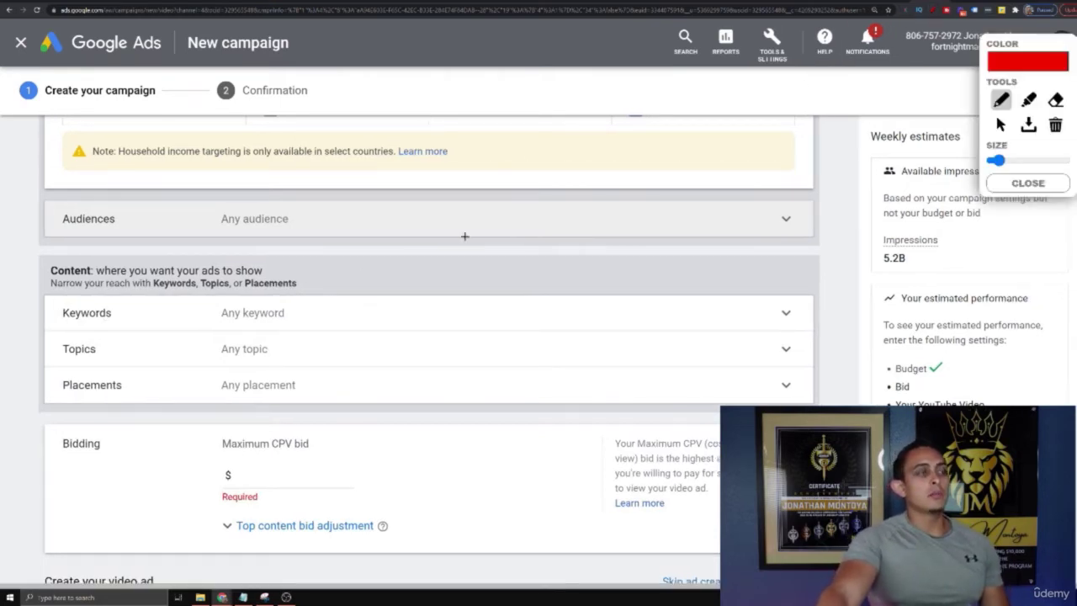
mouse_move(488, 311)
mouse_down()
mouse_move(348, 312)
mouse_move(386, 319)
mouse_up()
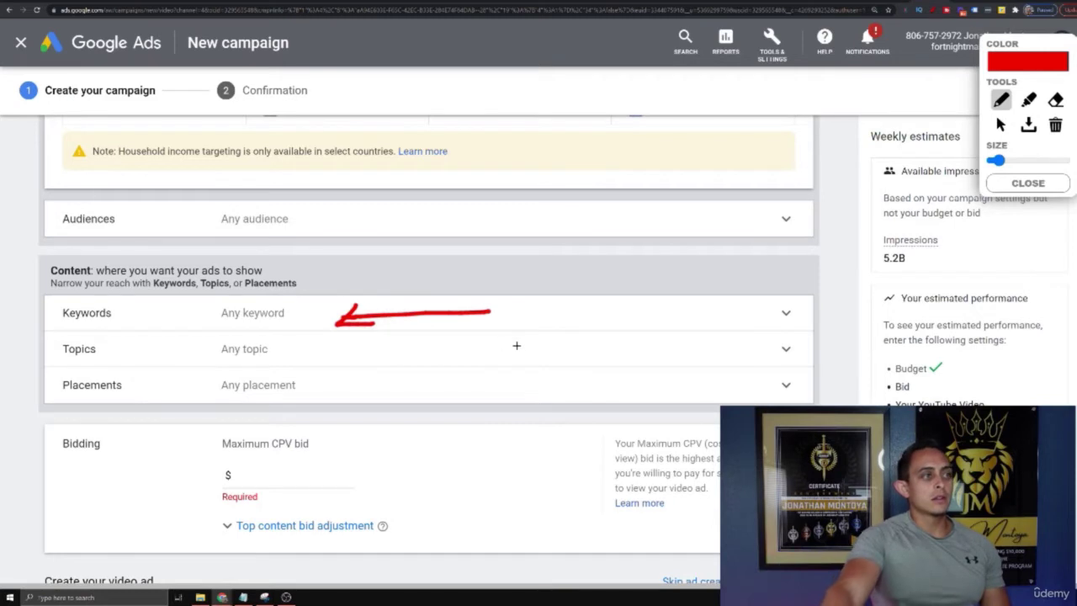
mouse_move(527, 345)
mouse_down()
mouse_move(343, 354)
mouse_move(374, 366)
mouse_up()
mouse_move(477, 382)
mouse_down()
mouse_move(333, 378)
mouse_move(396, 392)
mouse_up()
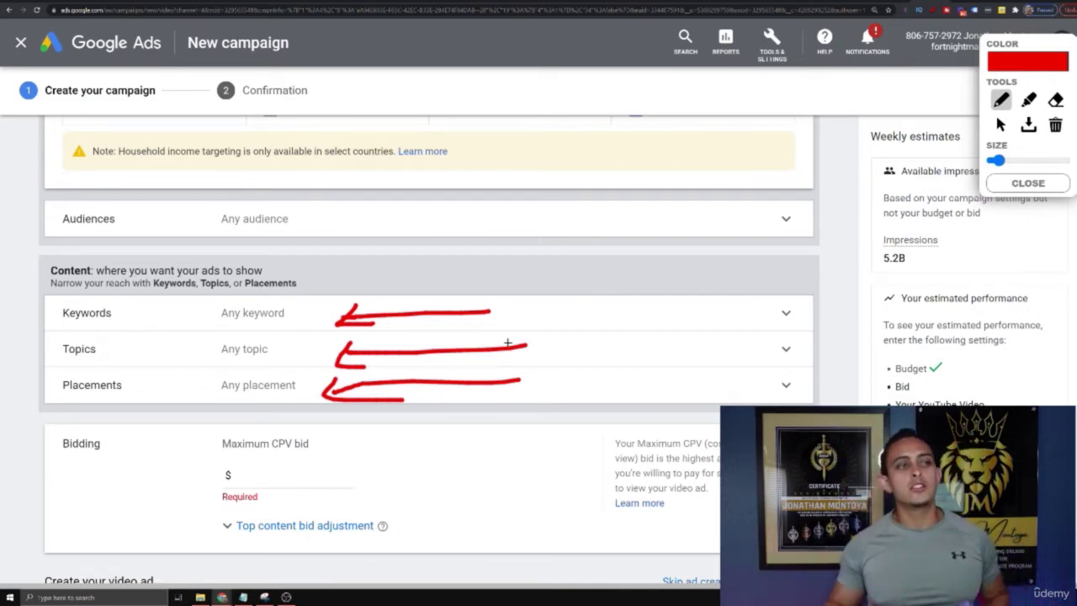
mouse_move(549, 340)
mouse_down()
mouse_move(581, 359)
mouse_move(525, 359)
mouse_up()
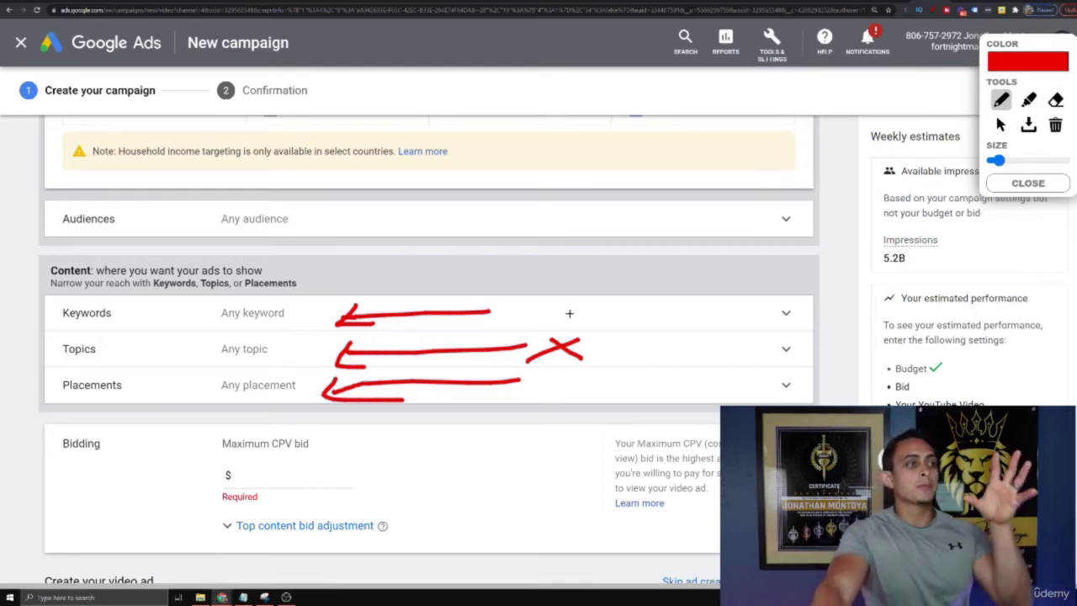
mouse_move(280, 299)
mouse_down()
mouse_move(317, 313)
mouse_move(290, 295)
mouse_up()
key(Escape)
Step: Add the phrase "How to make online" to the ad group's keyword targeting
click(394, 313)
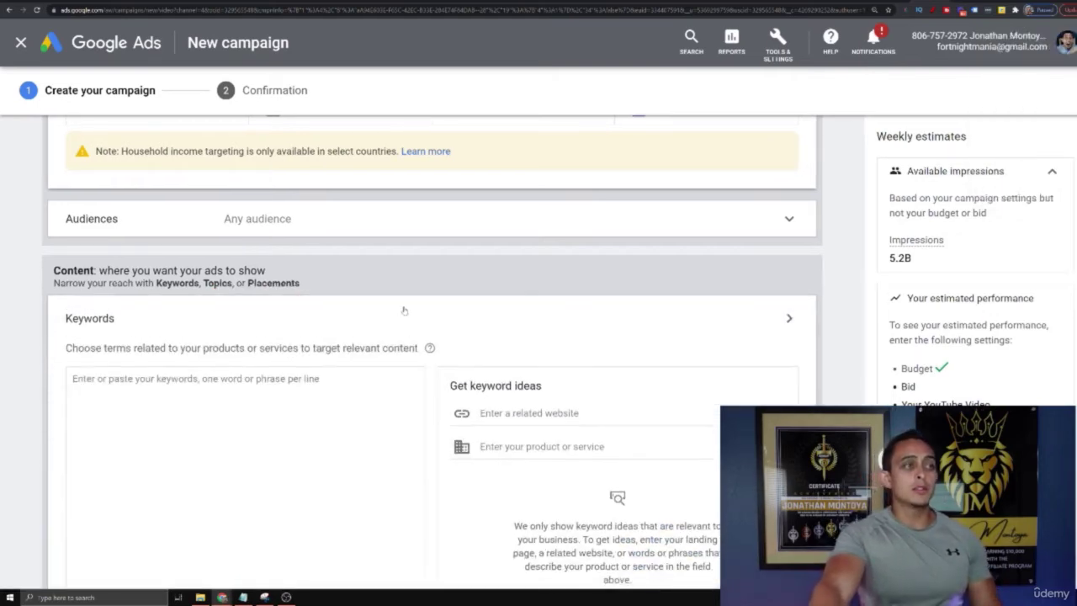
scroll(429, 336, down, 4)
scroll(429, 336, up, 3)
click(72, 273)
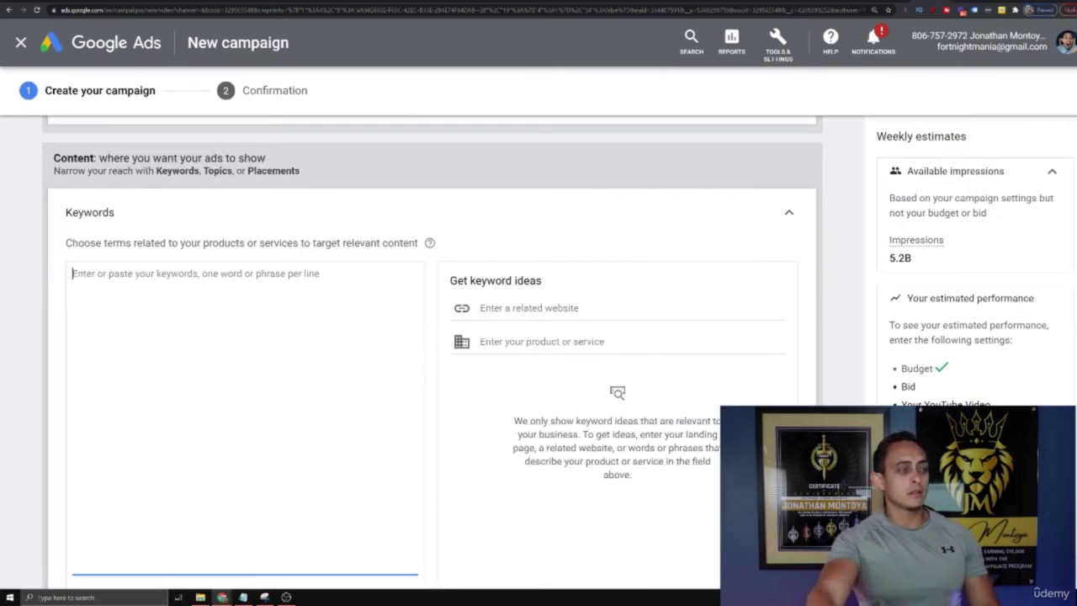
text(How to mka)
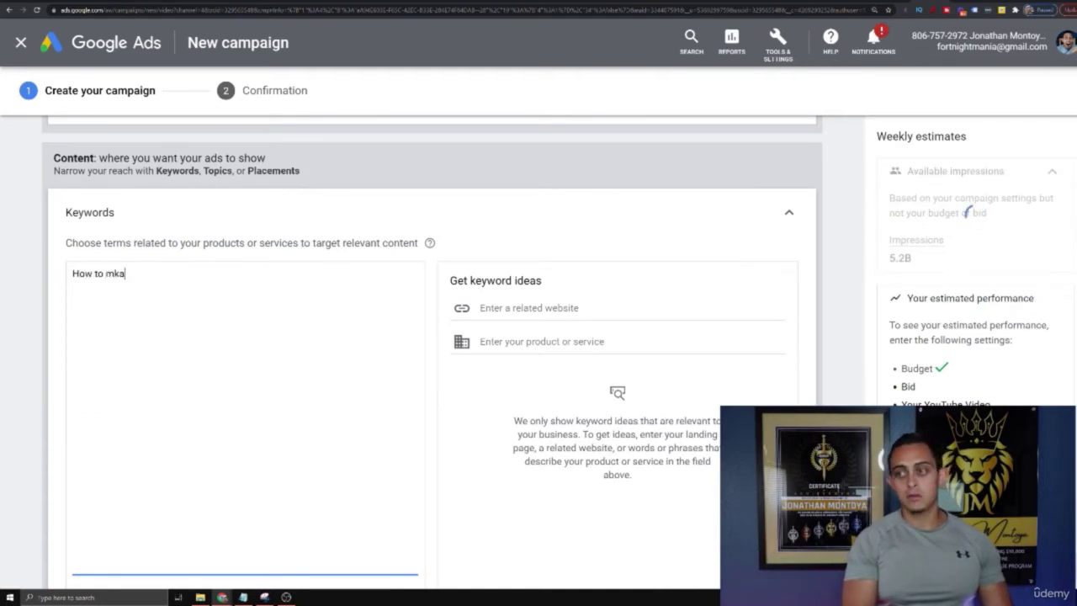
text(e)
key(BackSpace)
key(BackSpace)
key(BackSpace)
key(BackSpace)
text(ak)
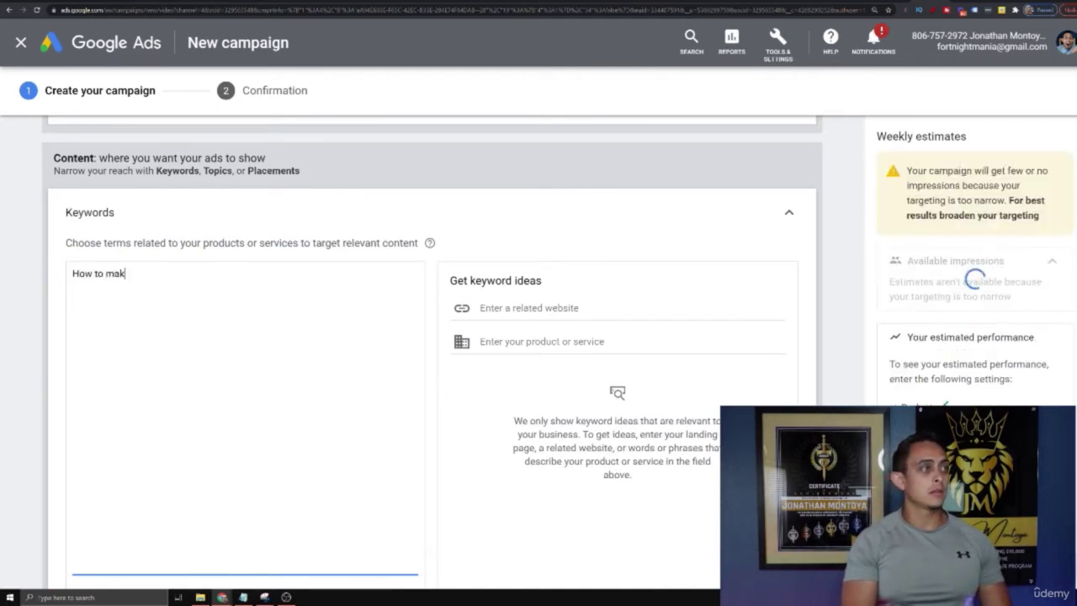
text(e online)
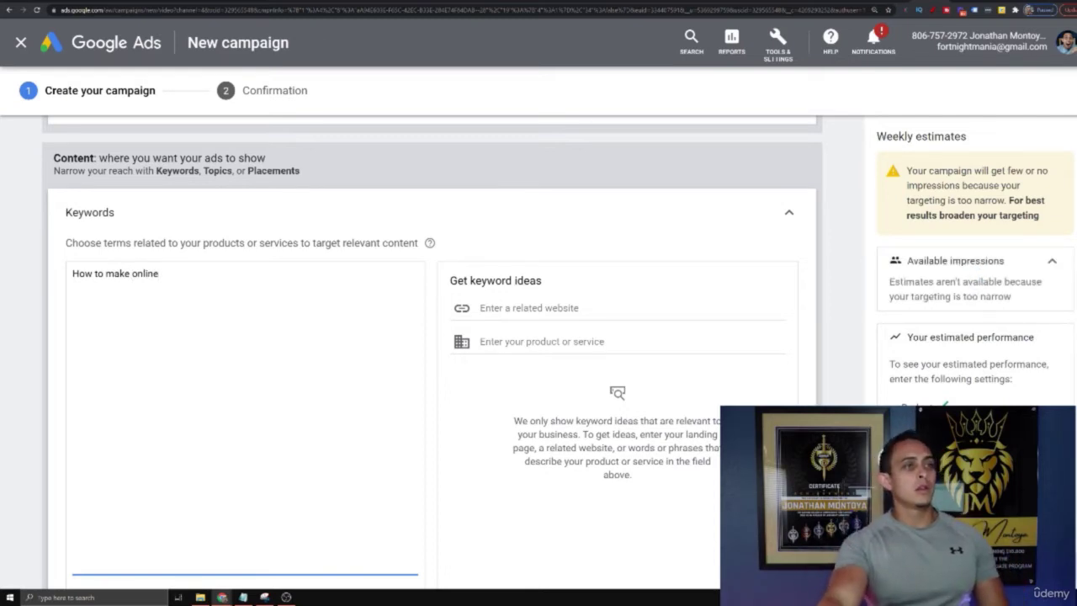
Step: Enter "how to do affiliate marketing" as the related website for keyword ideas
click(529, 308)
click(159, 273)
click(528, 308)
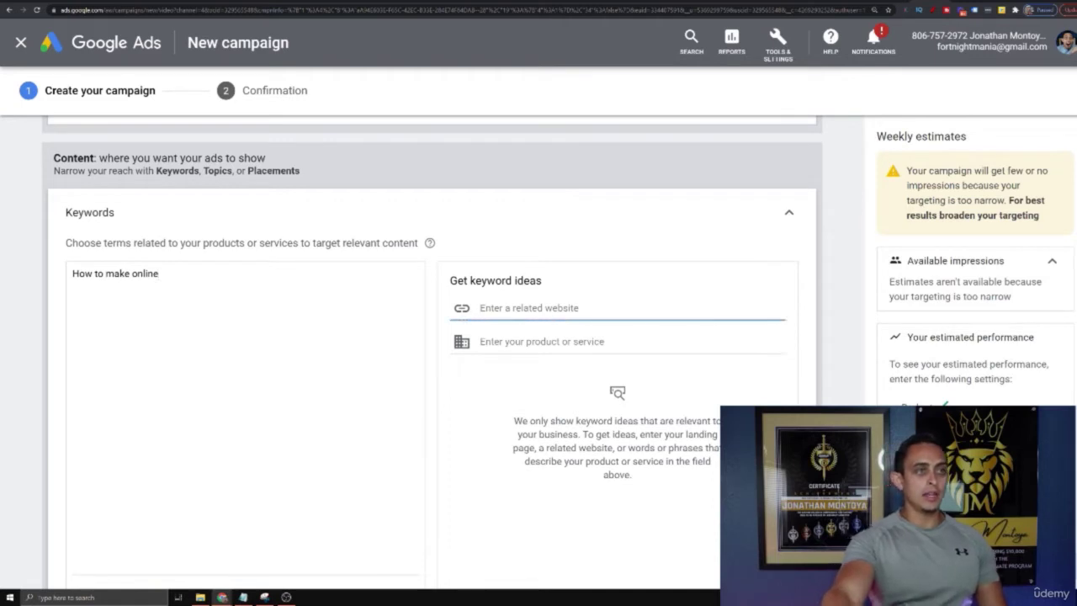
text(how to do aff)
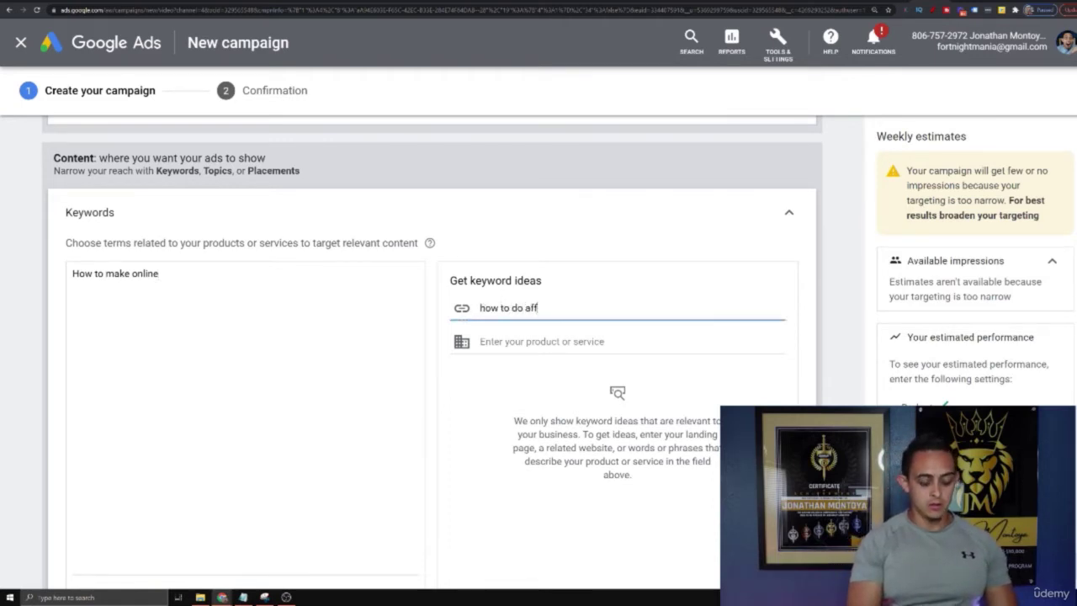
text(g)
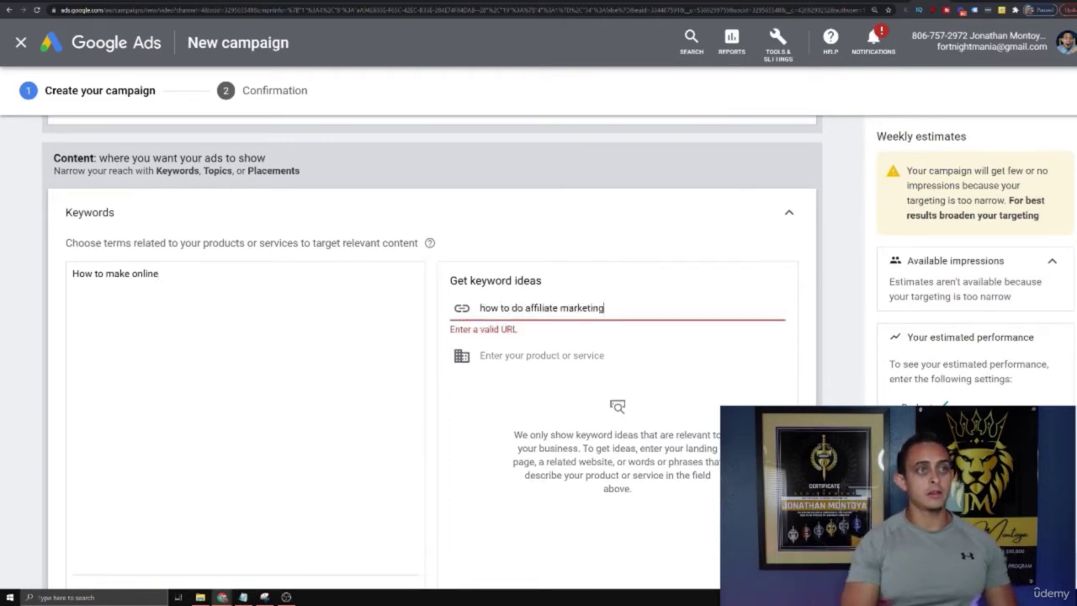
Step: Move the phrase "how to do affiliate marketing" from the related website to the product or service entry to get keyword ideas
drag(604, 308, 480, 308)
key(ctrl+c)
click(541, 355)
key(ctrl+v)
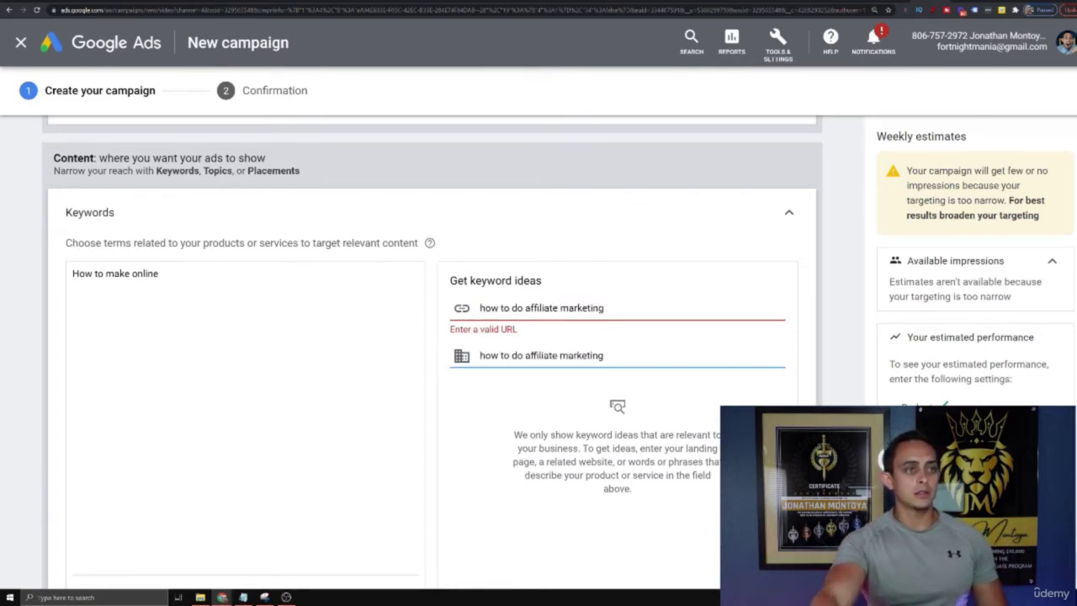
triple_click(541, 308)
key(BackSpace)
click(559, 361)
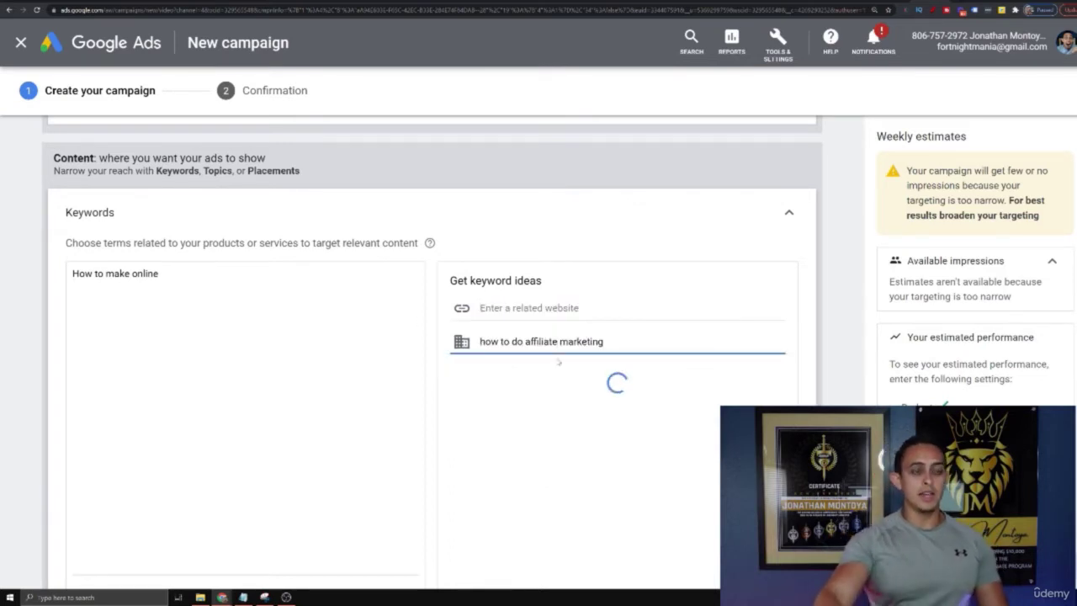
scroll(559, 362, down, 2)
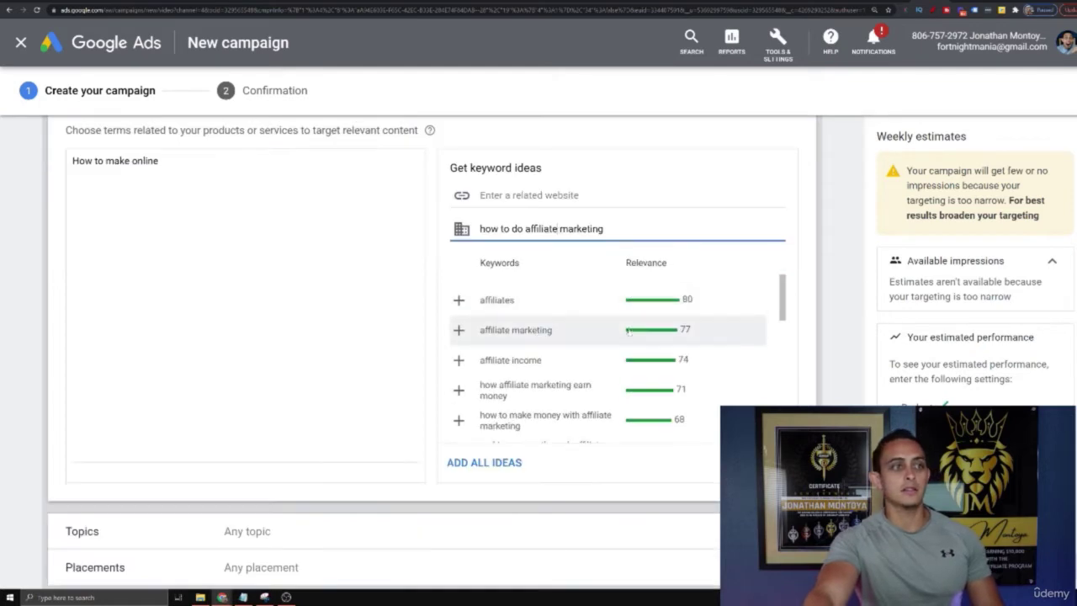
Step: Add the keywords "how to do affiliate marketing", "earn money online affiliate marketing" and "how to earn money online affiliate marketing"
click(158, 161)
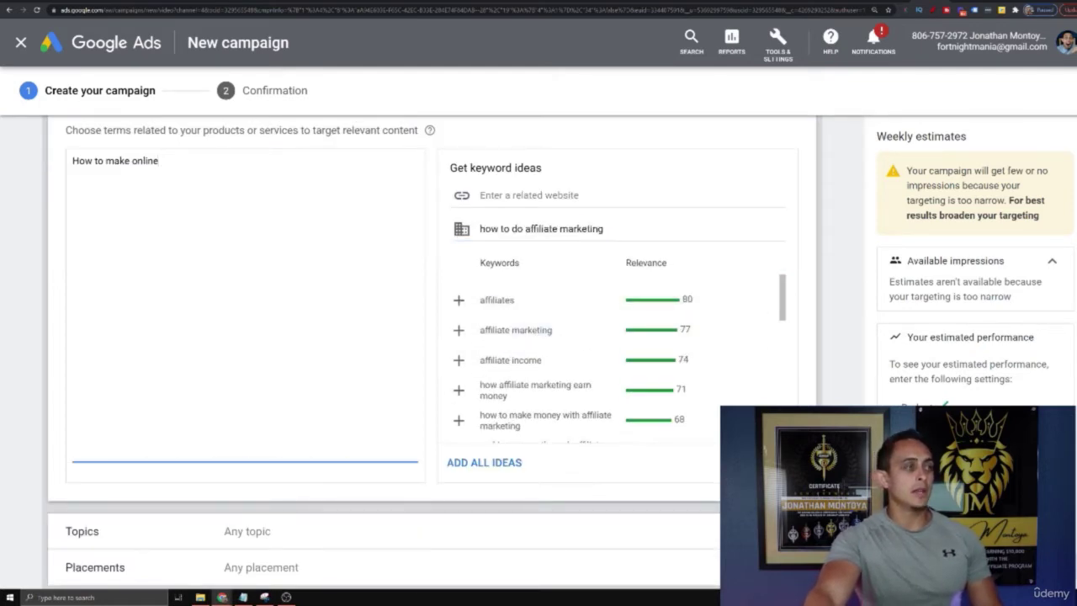
key(ctrl+v)
scroll(560, 343, down, 2)
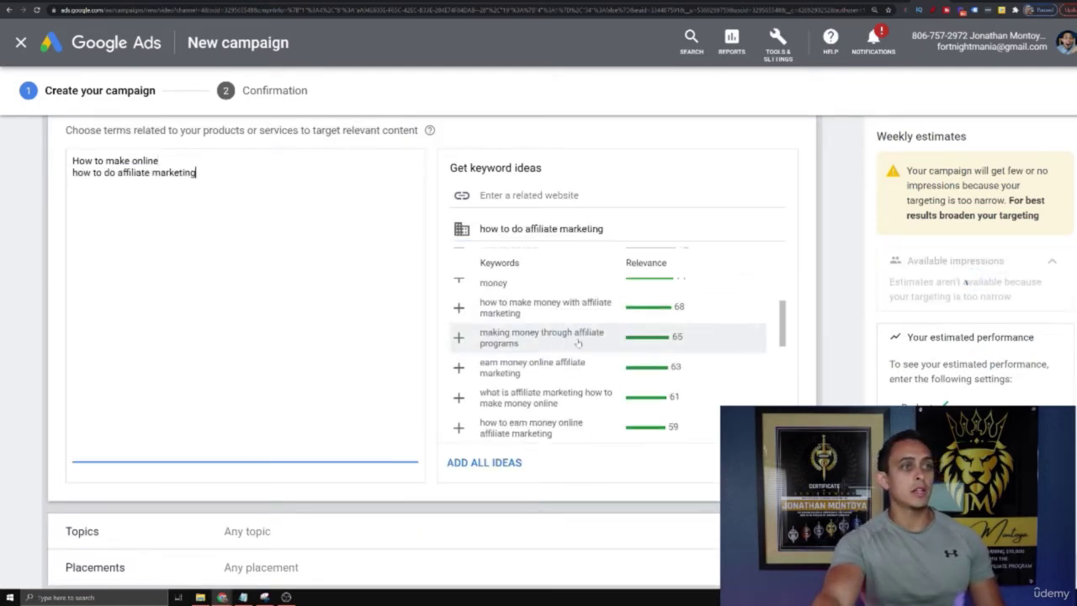
click(458, 367)
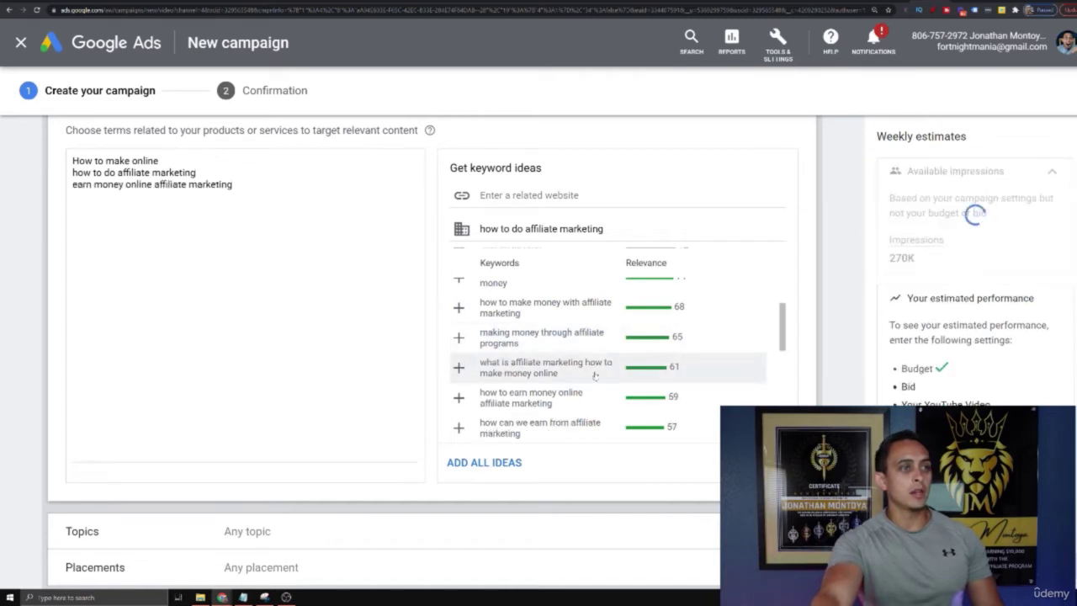
click(458, 397)
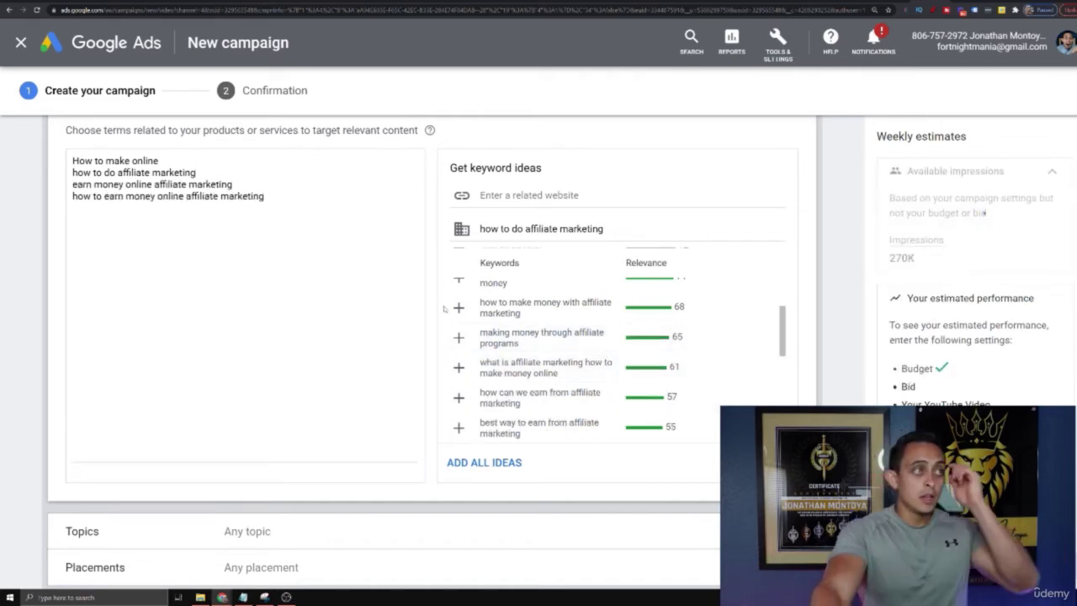
Step: Search YouTube in a new browser tab for the keyword "how to earn money online affiliate marketing" and return to the Google Ads campaign
scroll(430, 336, up, 2)
key(ctrl+a)
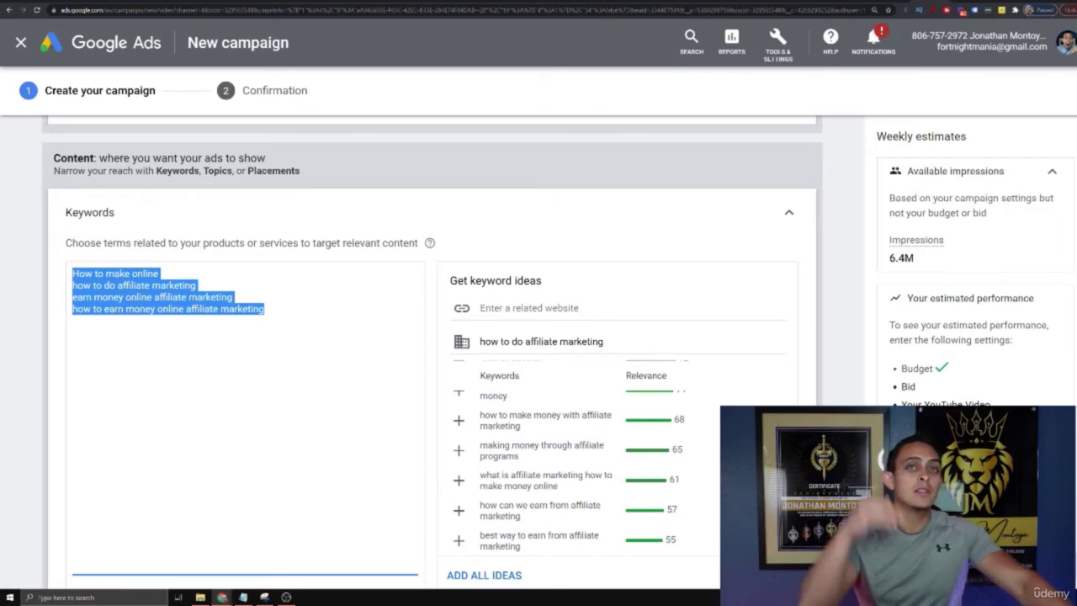
drag(266, 310, 53, 311)
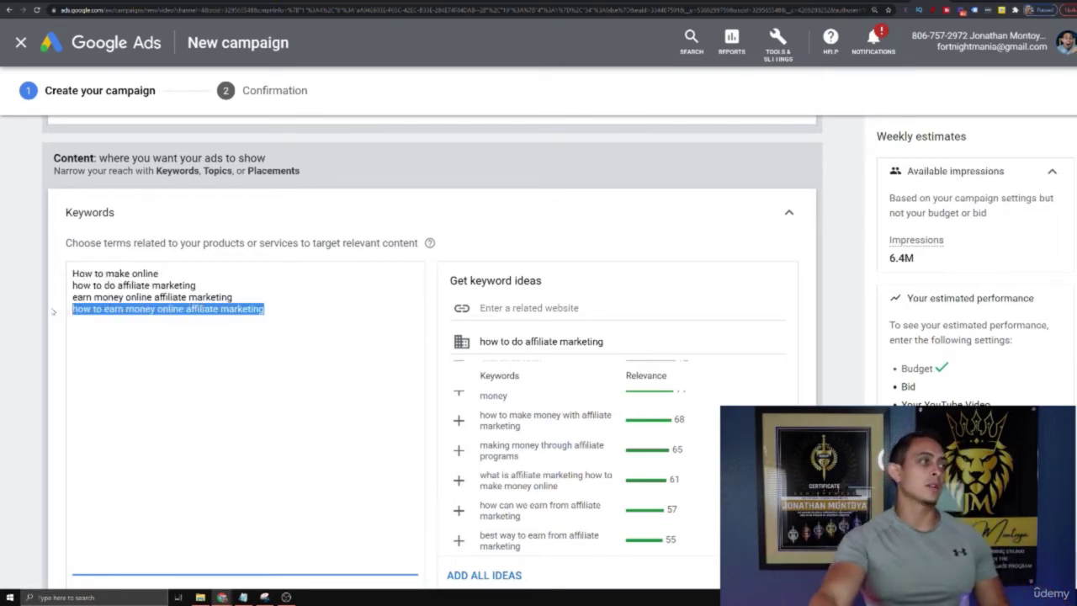
key(ctrl+t)
text(youtube.com)
key(Return)
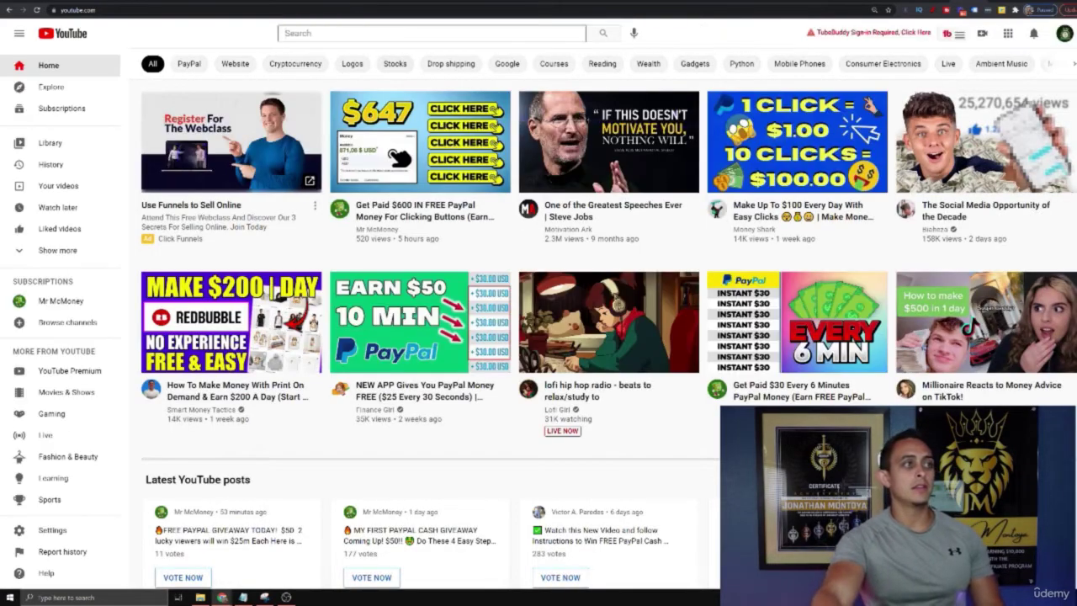
click(432, 33)
key(ctrl+v)
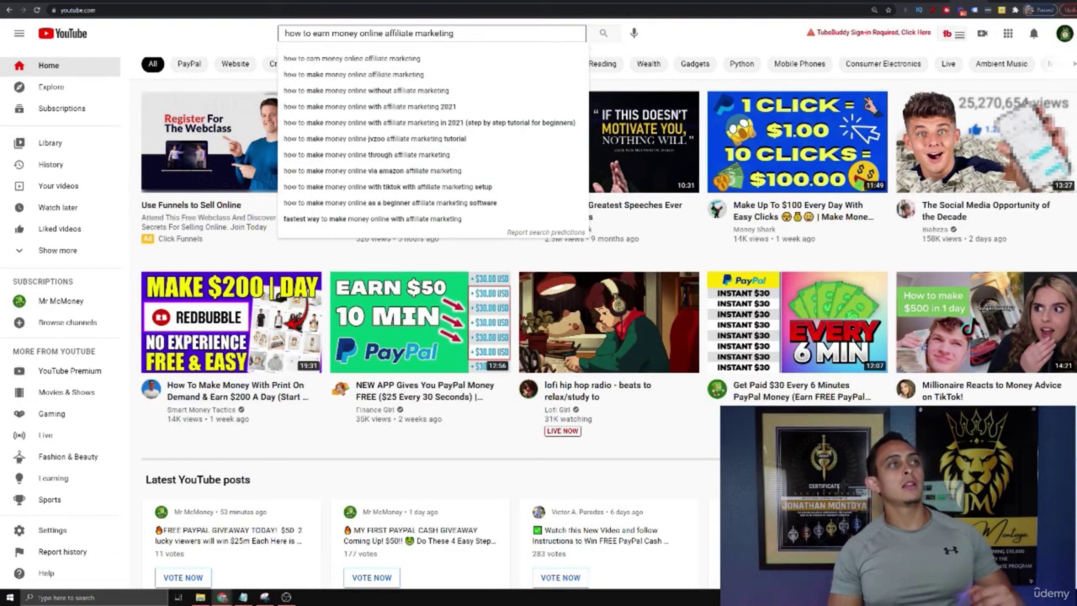
key(Return)
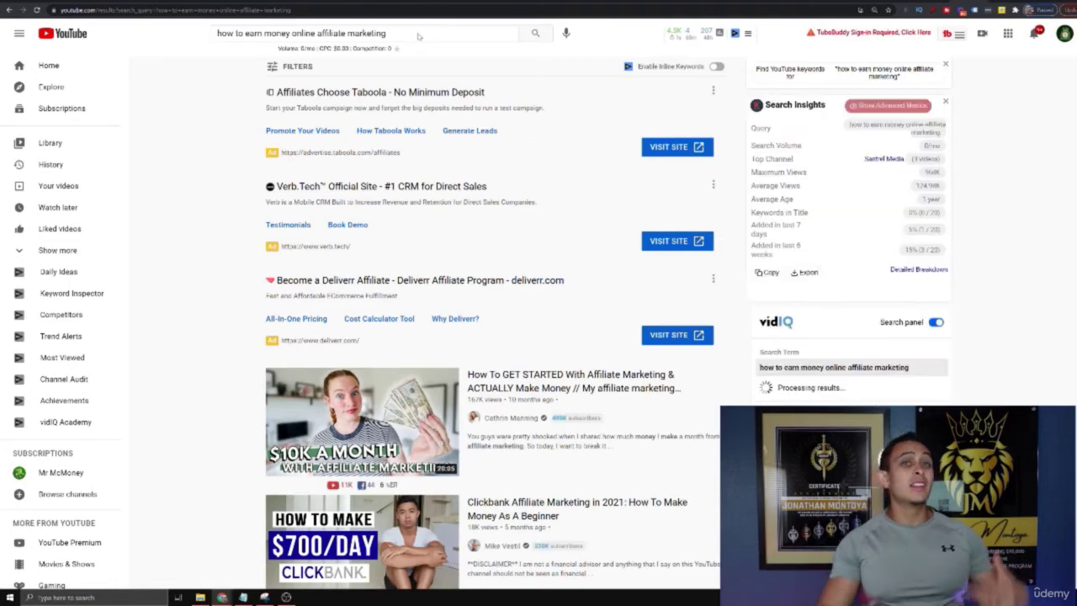
click(420, 33)
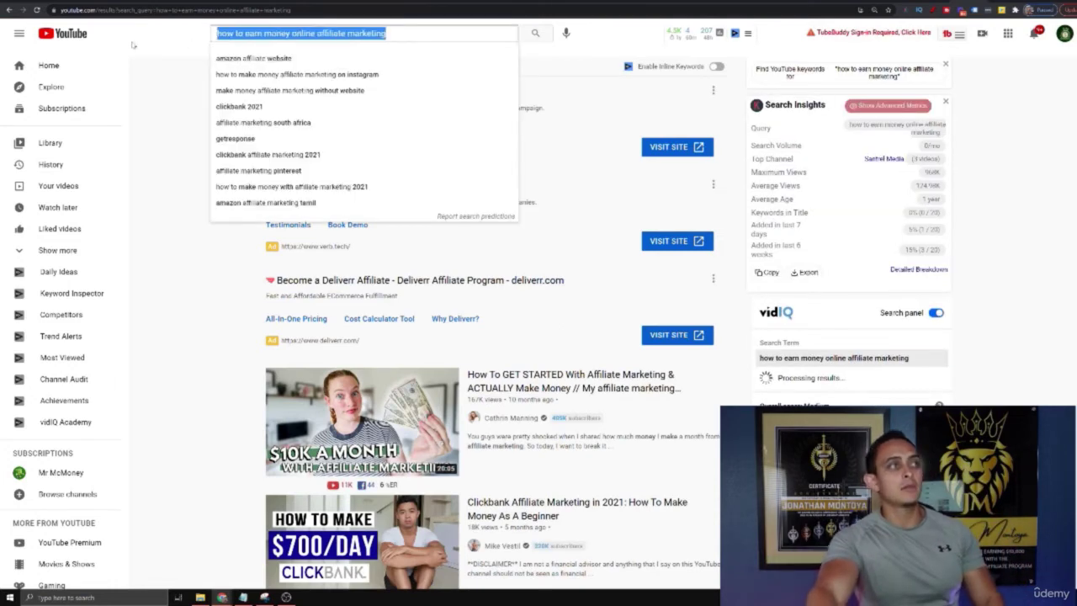
click(383, 410)
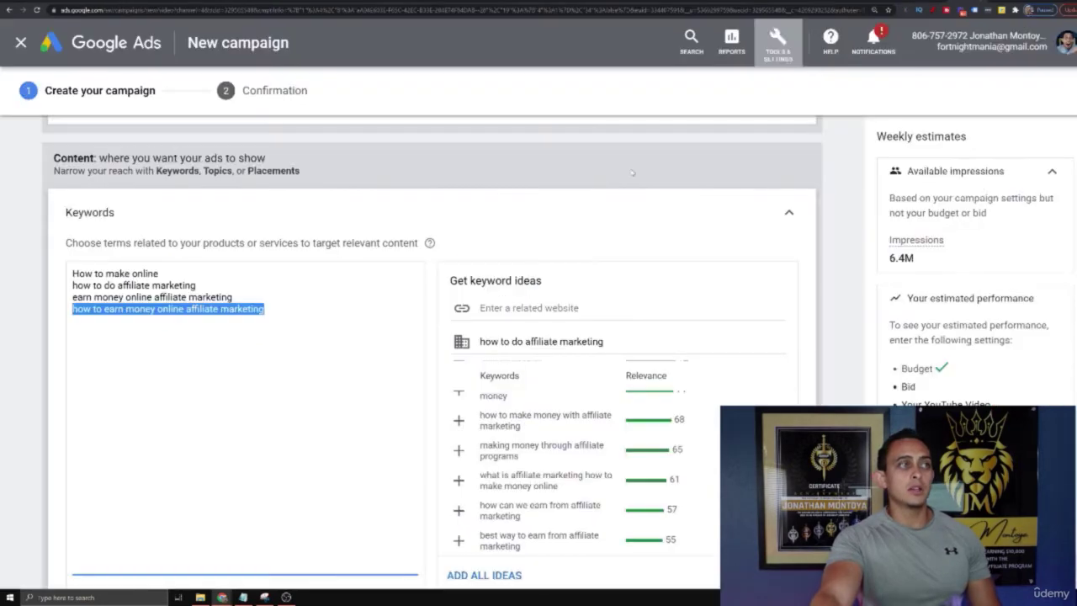
key(Right)
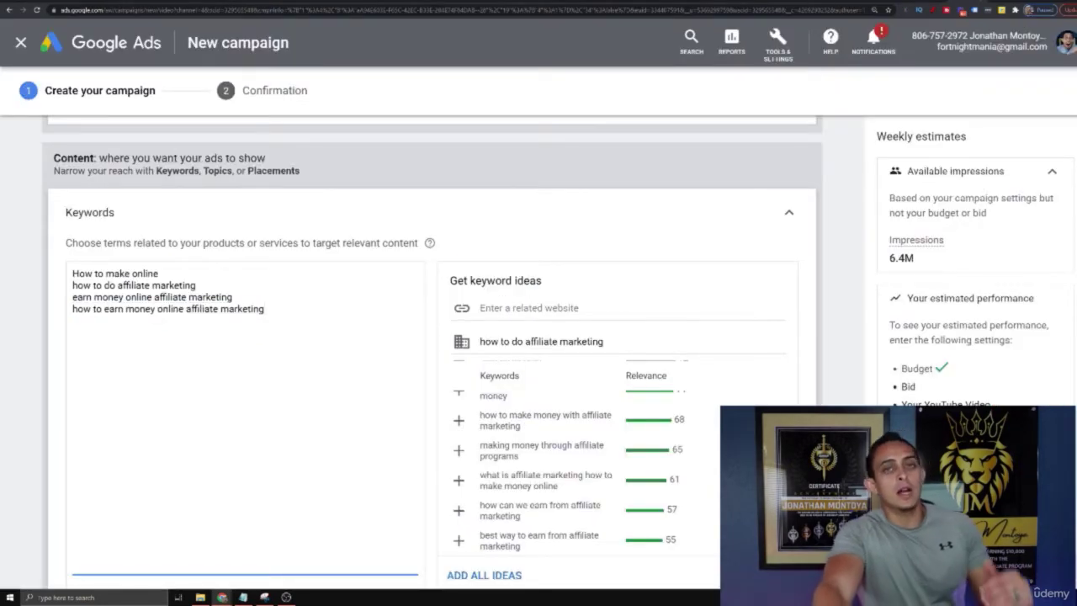
Step: Add the suggested keywords "what is affiliate business", "how to make money off affiliate marketing", "earn money online affiliate programs" and "affiliate make money online"
scroll(496, 465, down, 5)
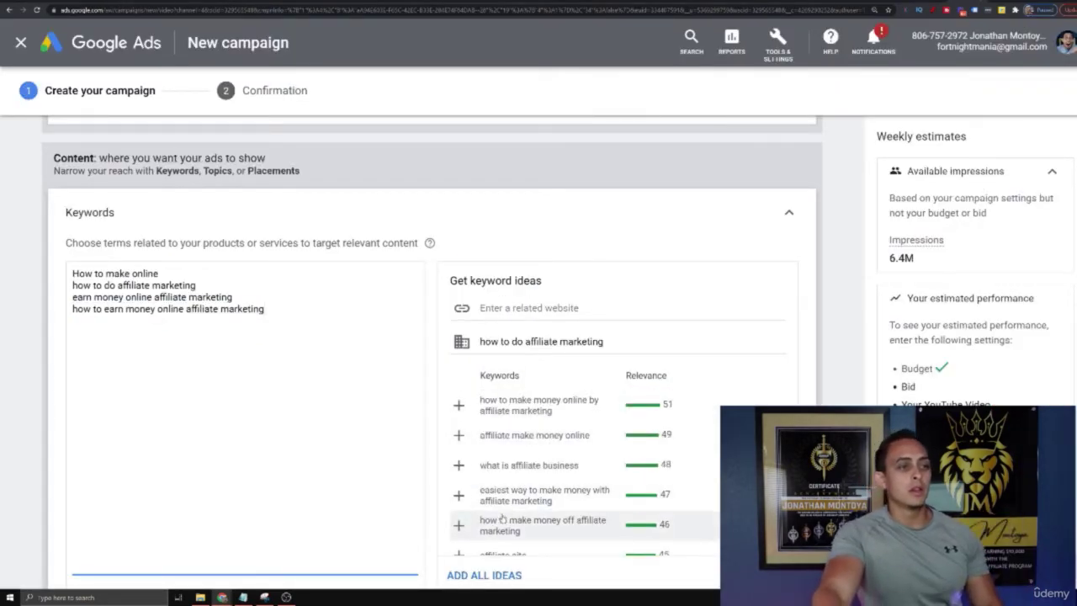
click(459, 465)
click(458, 495)
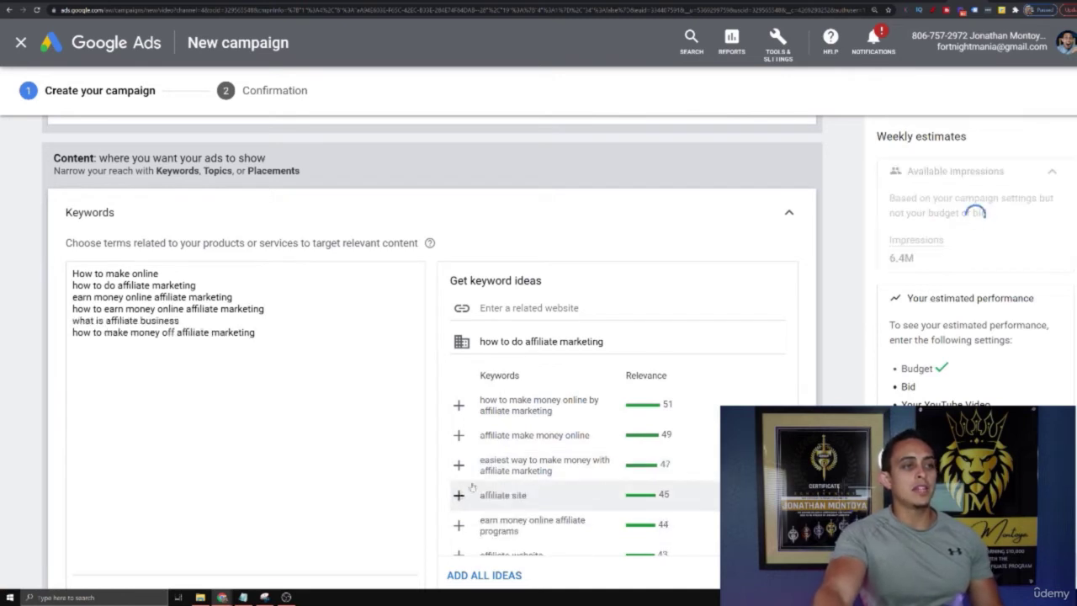
click(459, 509)
scroll(459, 509, down, 2)
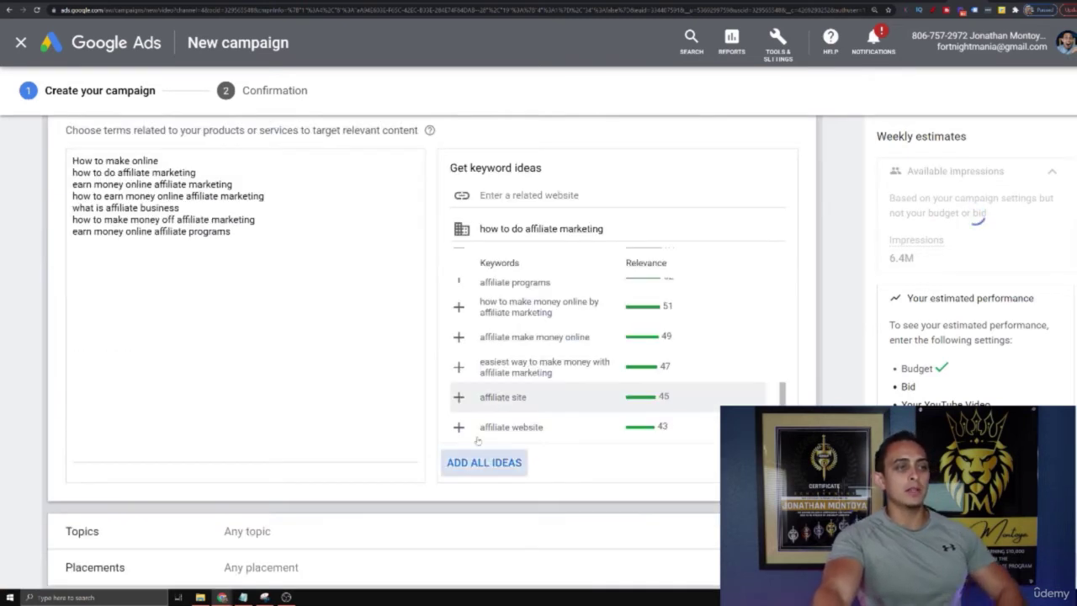
click(458, 336)
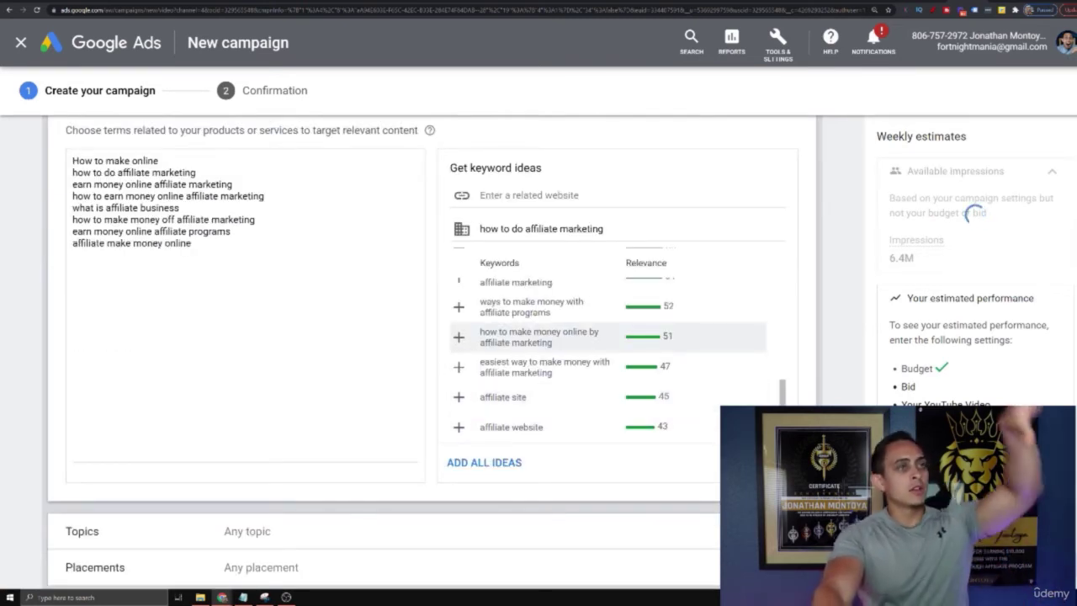
Step: Review the campaign's general settings, demographic targeting, keyword list and bidding section
scroll(338, 233, down, 4)
click(290, 328)
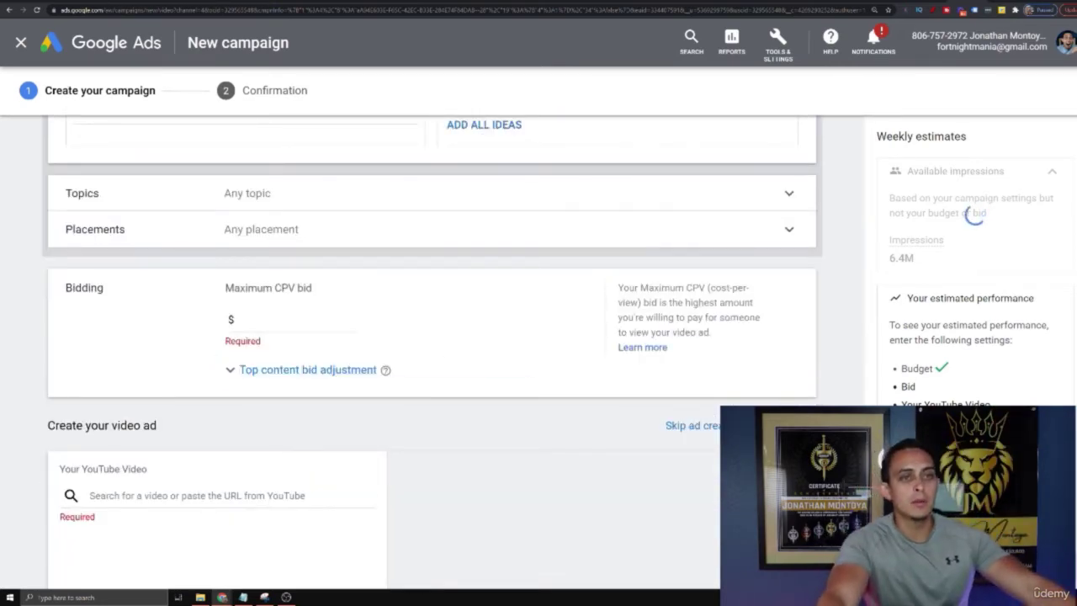
scroll(766, 232, up, 15)
scroll(766, 232, up, 10)
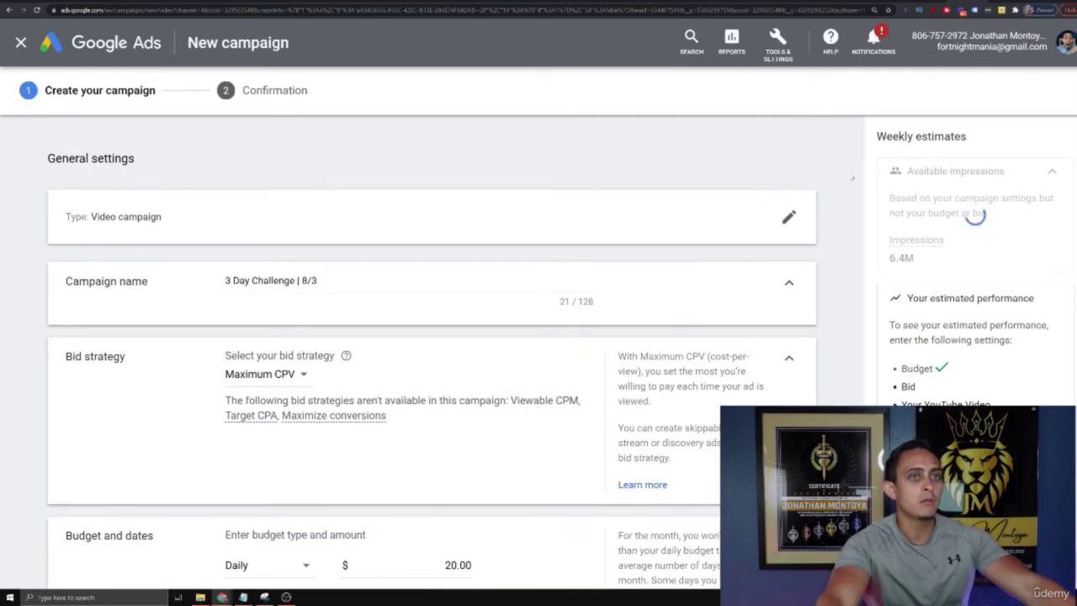
scroll(852, 179, down, 20)
scroll(611, 474, up, 10)
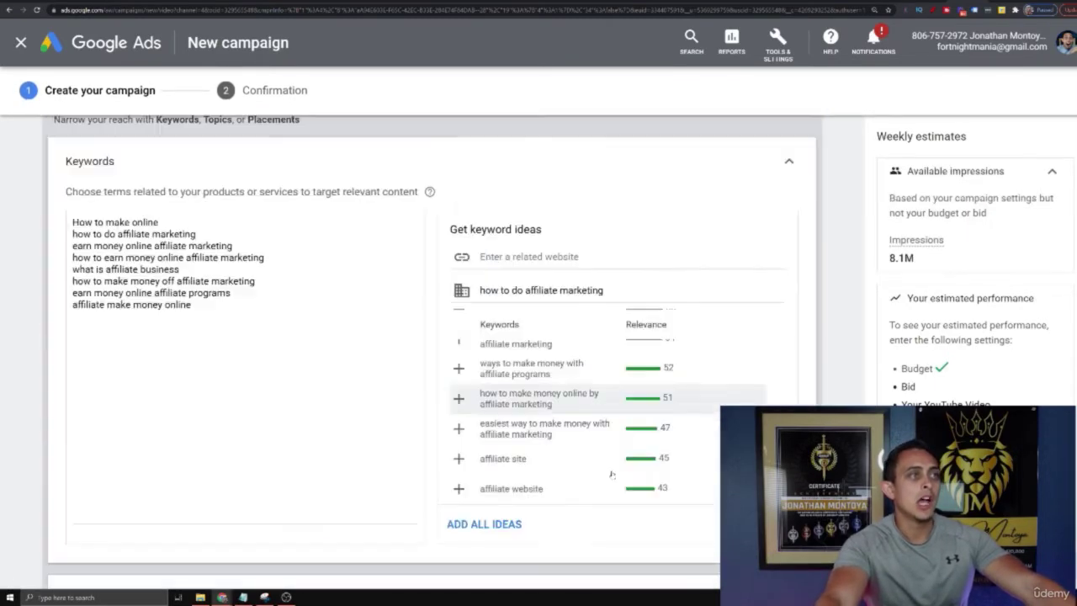
scroll(611, 474, up, 10)
scroll(474, 413, down, 5)
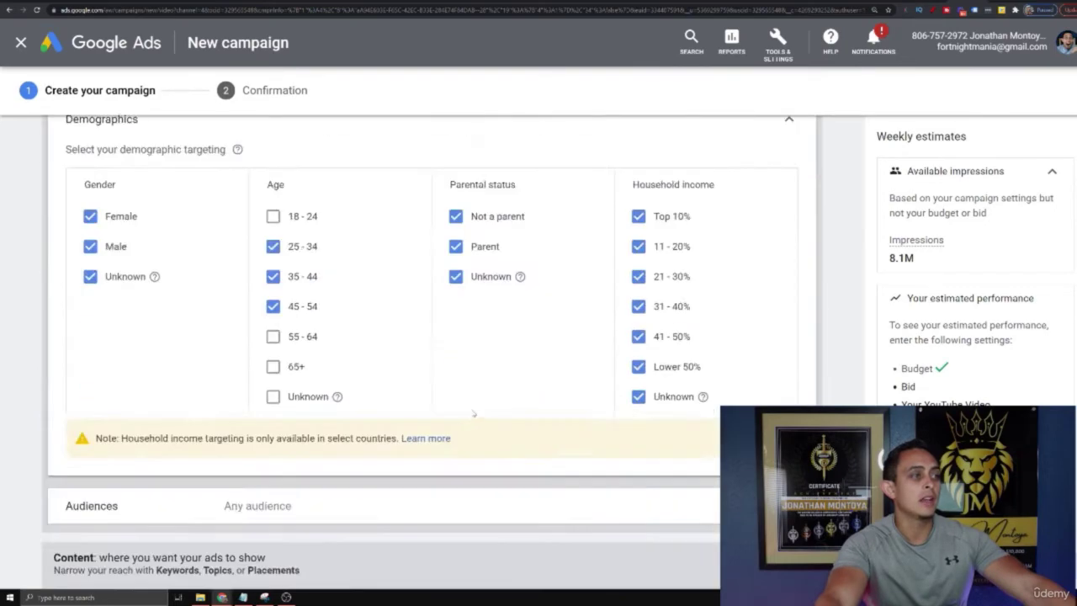
scroll(474, 412, down, 10)
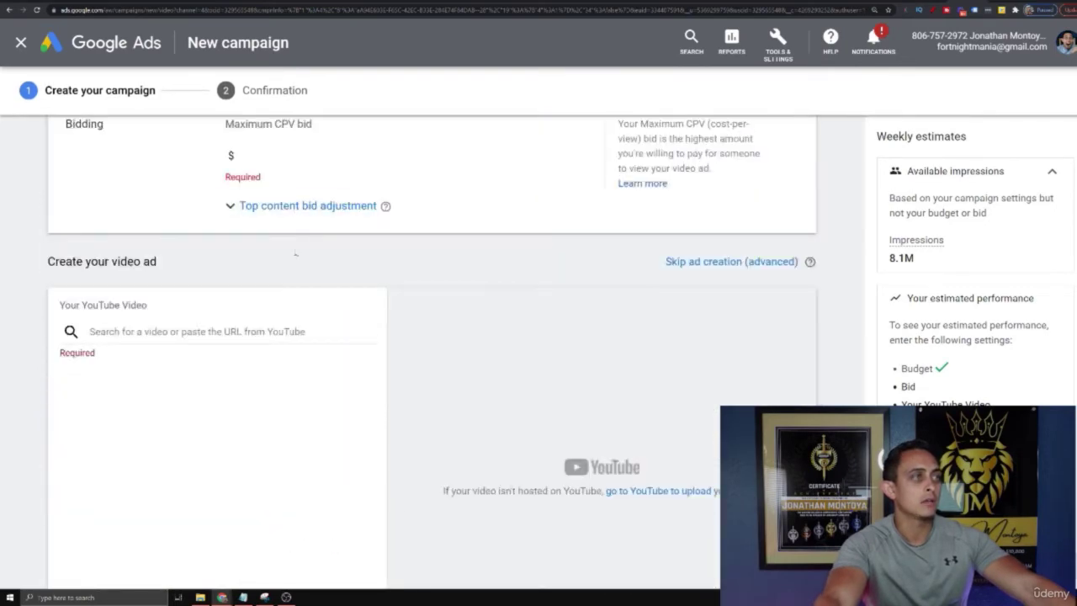
Step: Set the ad group's Maximum CPV bid to $0.20
scroll(295, 253, up, 3)
click(309, 389)
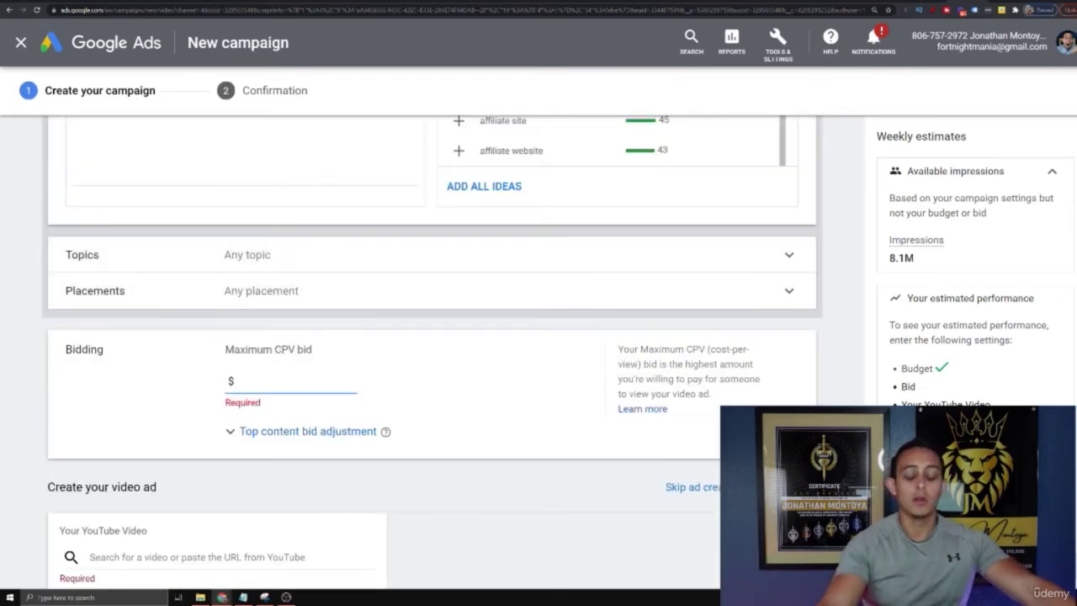
text(0.20)
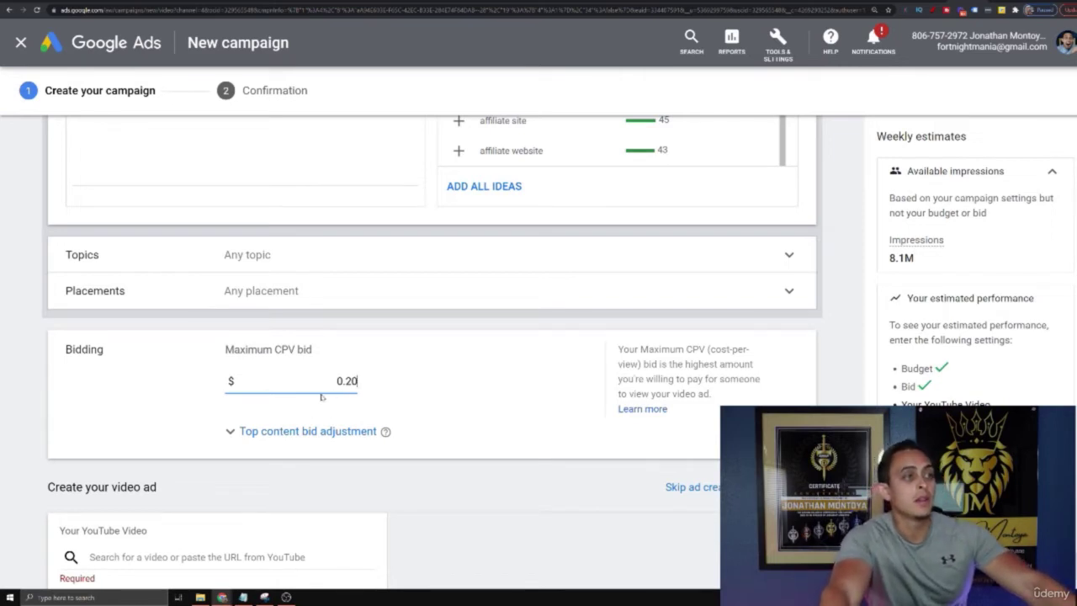
drag(322, 394, 413, 391)
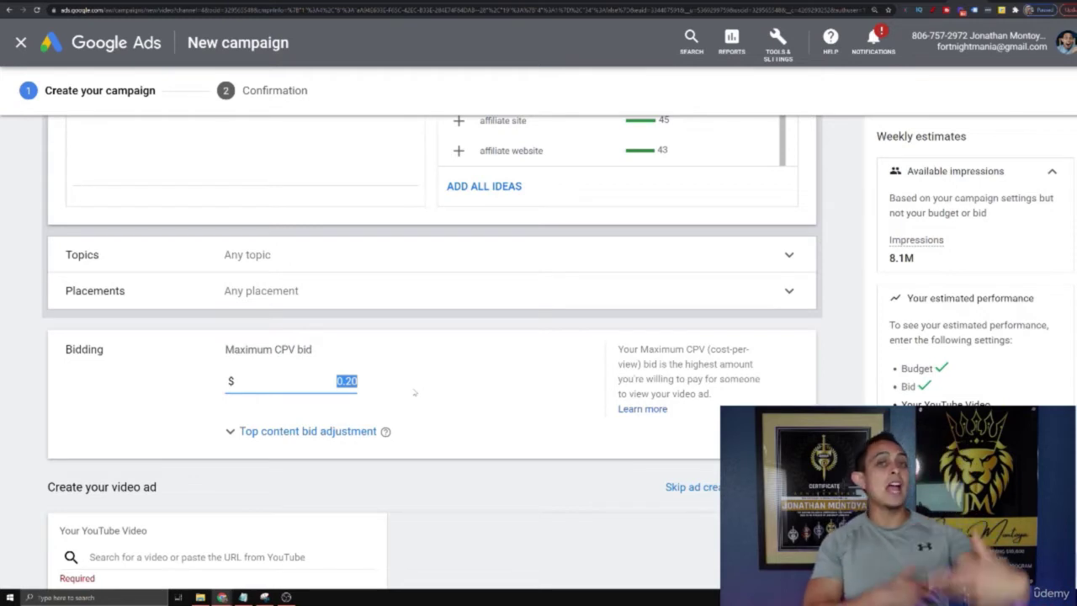
click(415, 392)
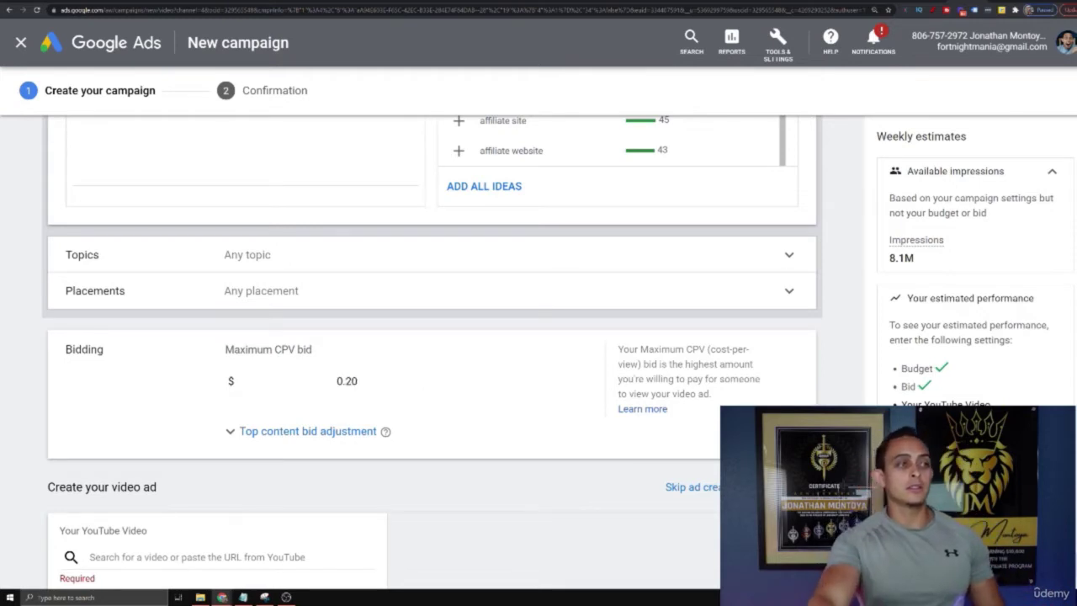
click(345, 380)
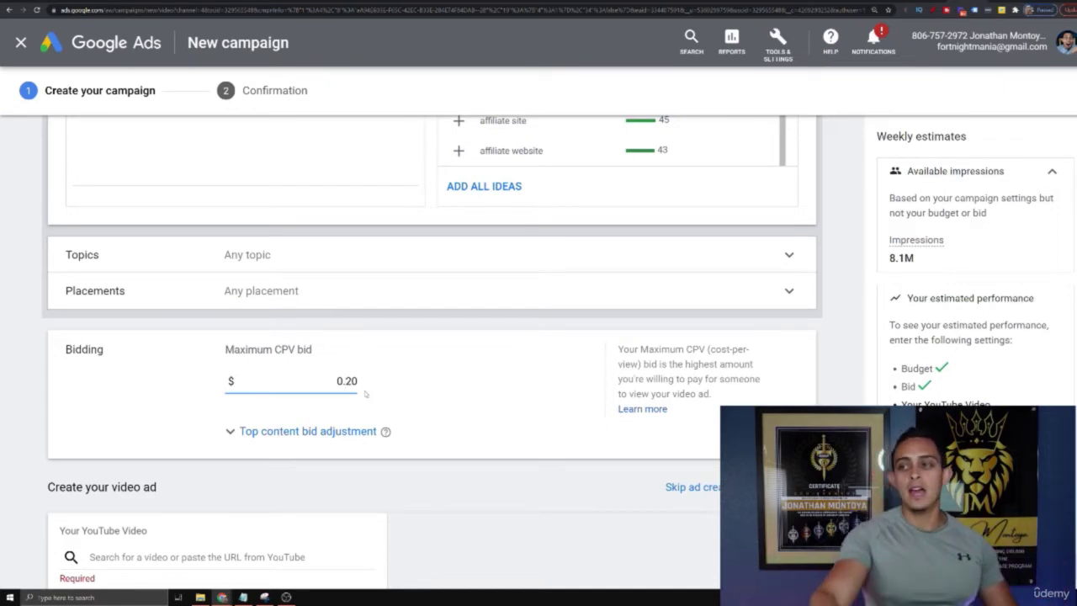
Step: Examine the video ad creation section and the hook videos in Google Drive's "Latest YouTube Ads 3 Day Challenge (March 2021)" folder
scroll(542, 438, down, 3)
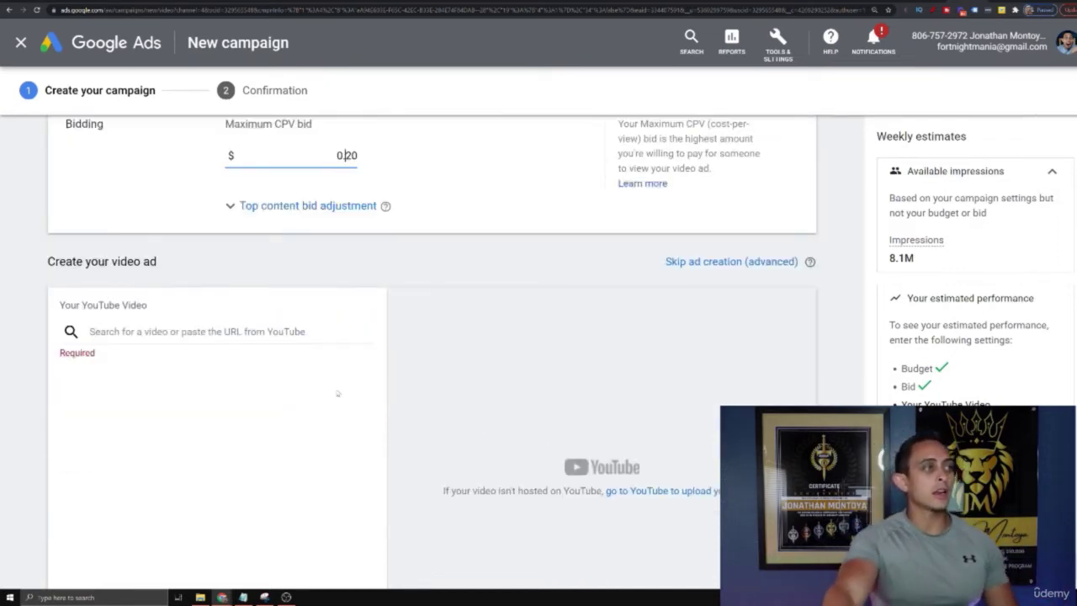
scroll(336, 393, down, 1)
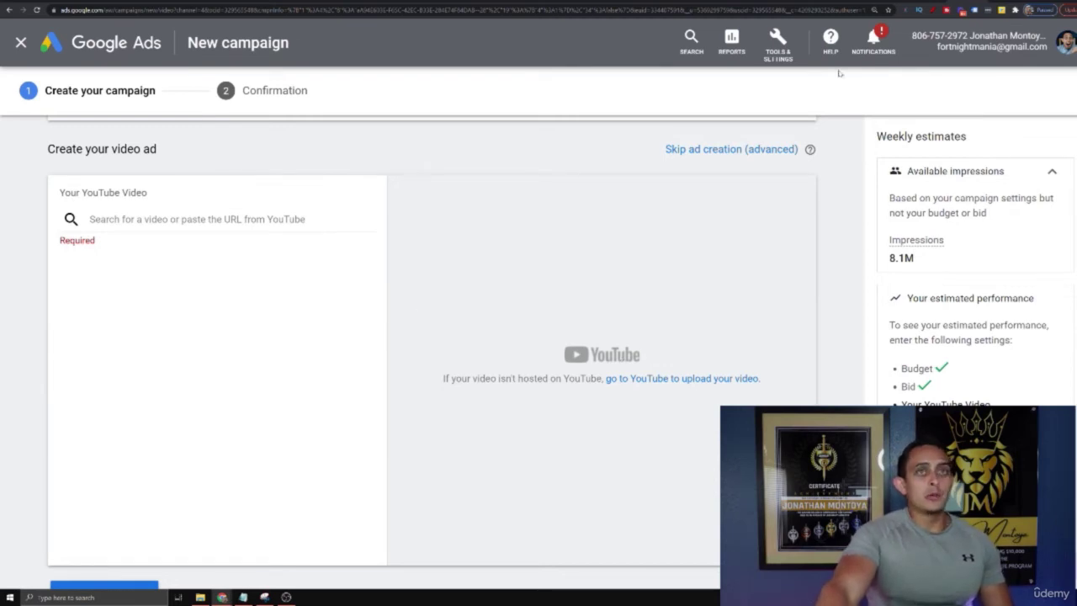
key(ctrl+Tab)
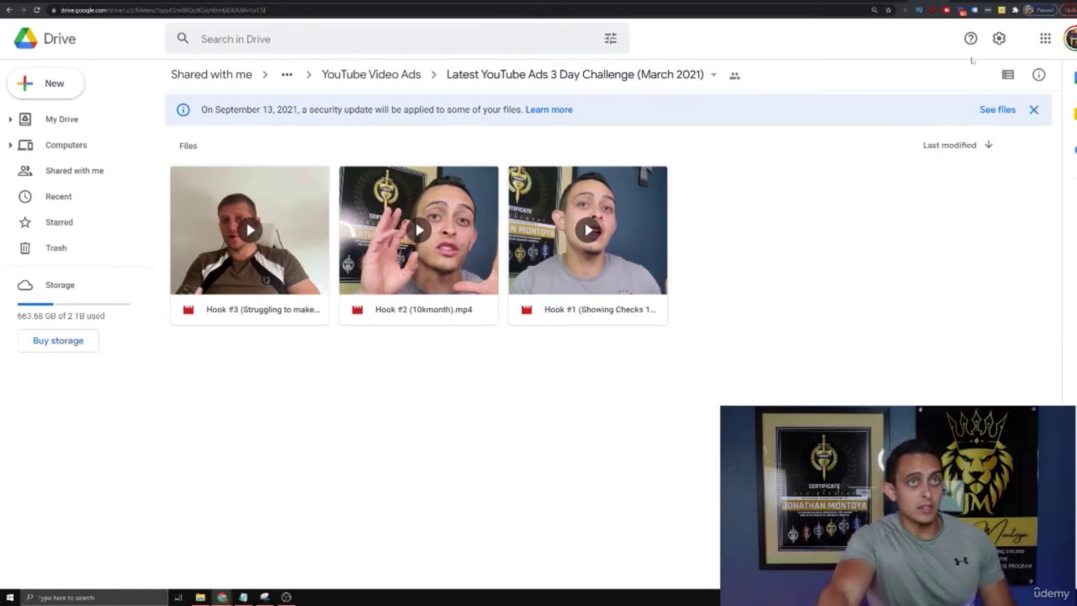
key(ctrl+shift+Tab)
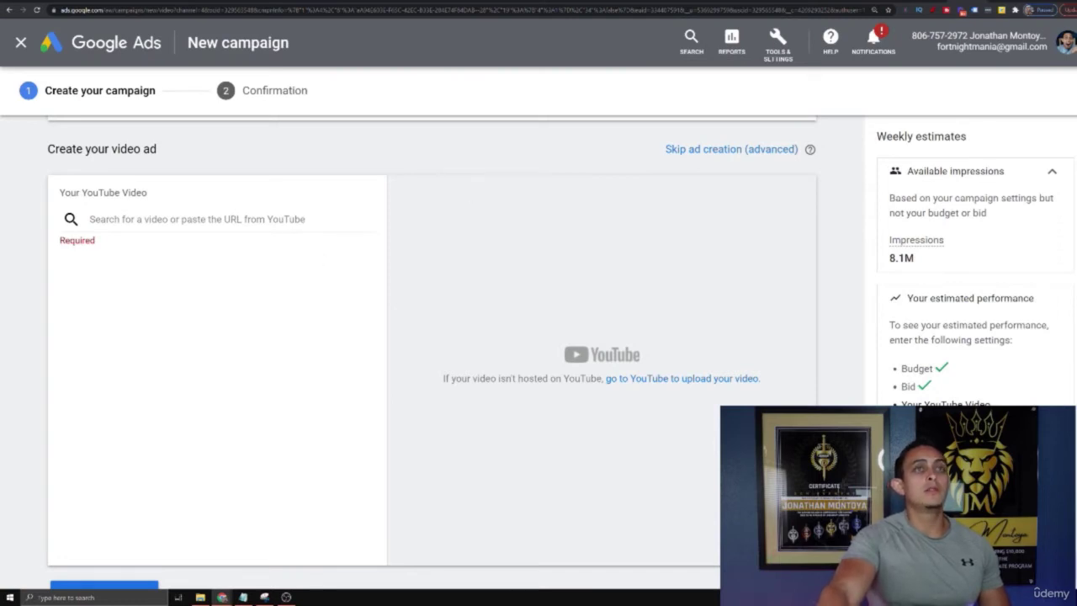
key(ctrl+Tab)
key(ctrl+shift+Tab)
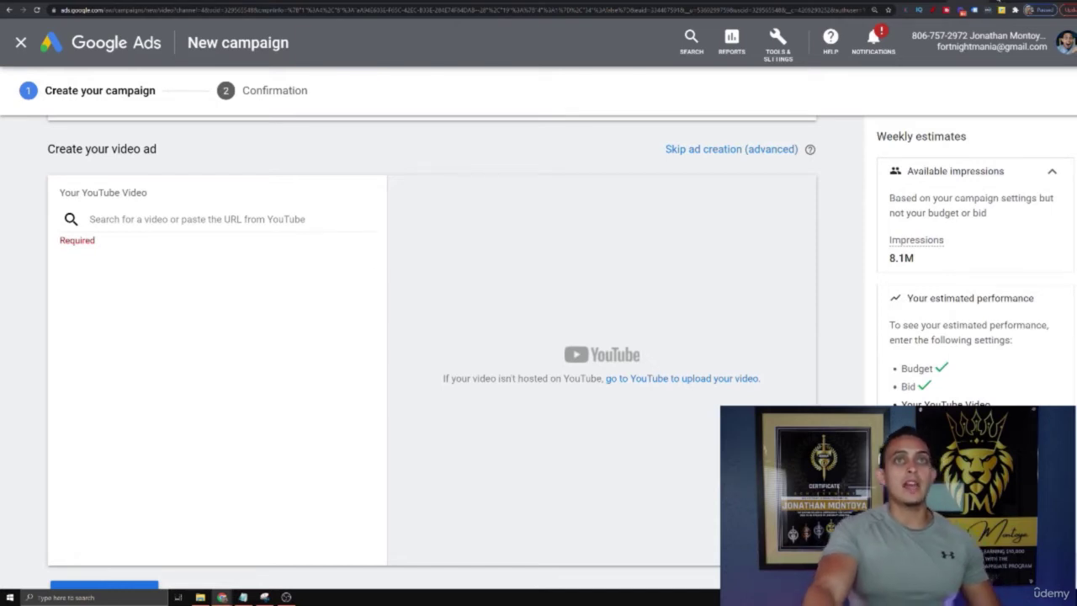
Step: Switch to YouTube by opening youtube.com in a new browser tab
key(ctrl+t)
text(youtube.com)
key(Return)
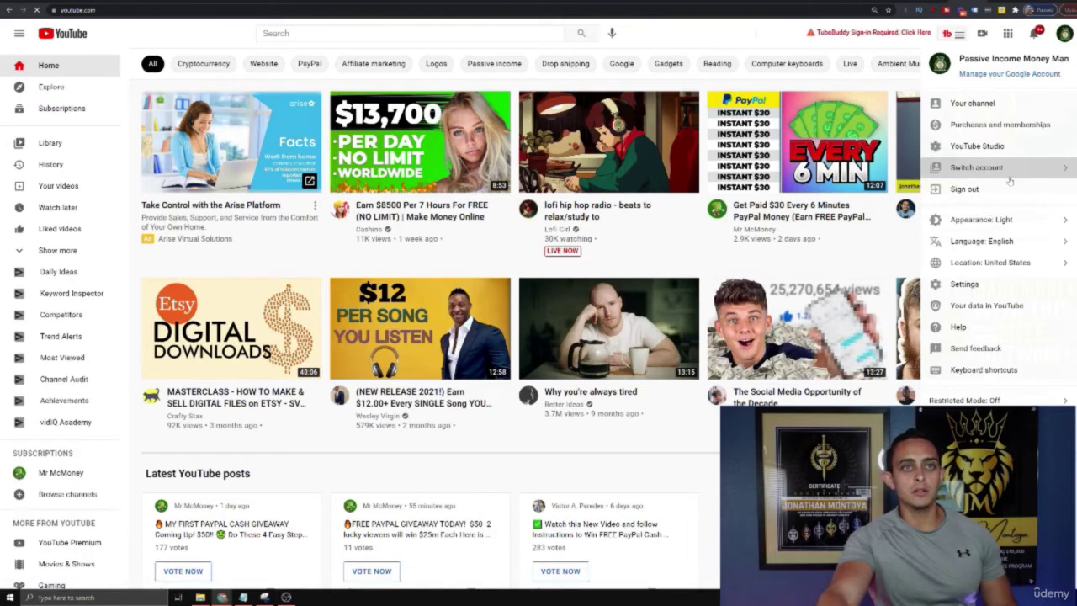
Step: Switch YouTube to the Passive Income Lifestyles channel and open its content list in YouTube Studio
click(1008, 175)
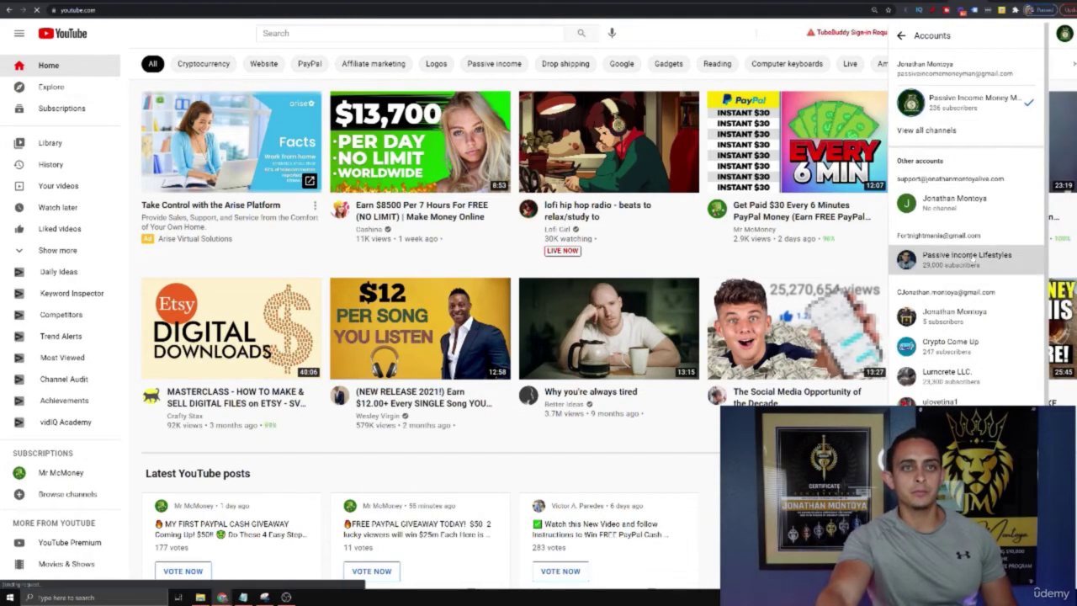
click(961, 259)
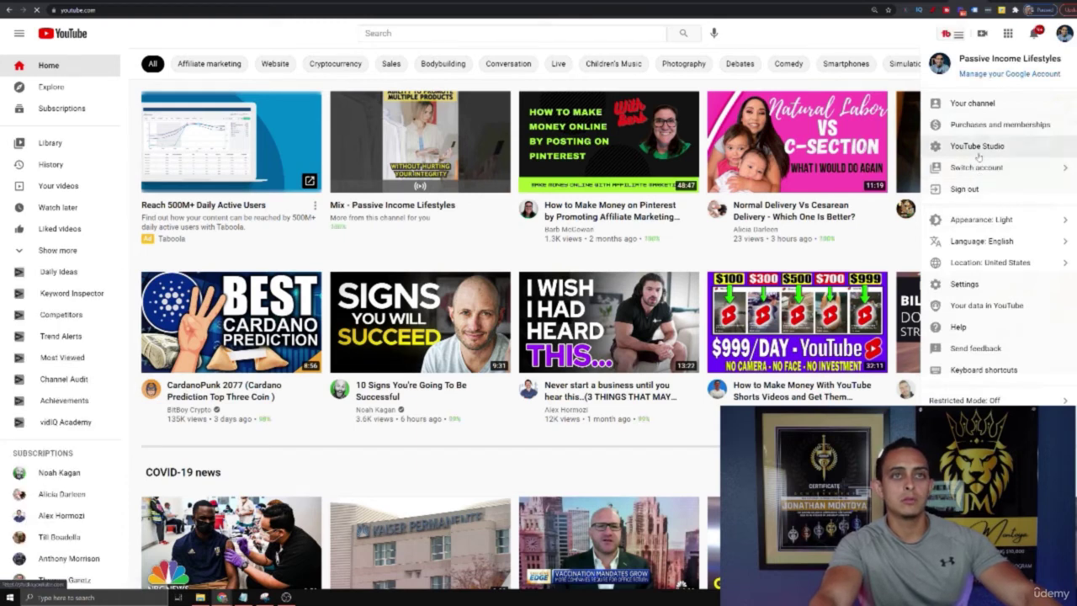
click(977, 146)
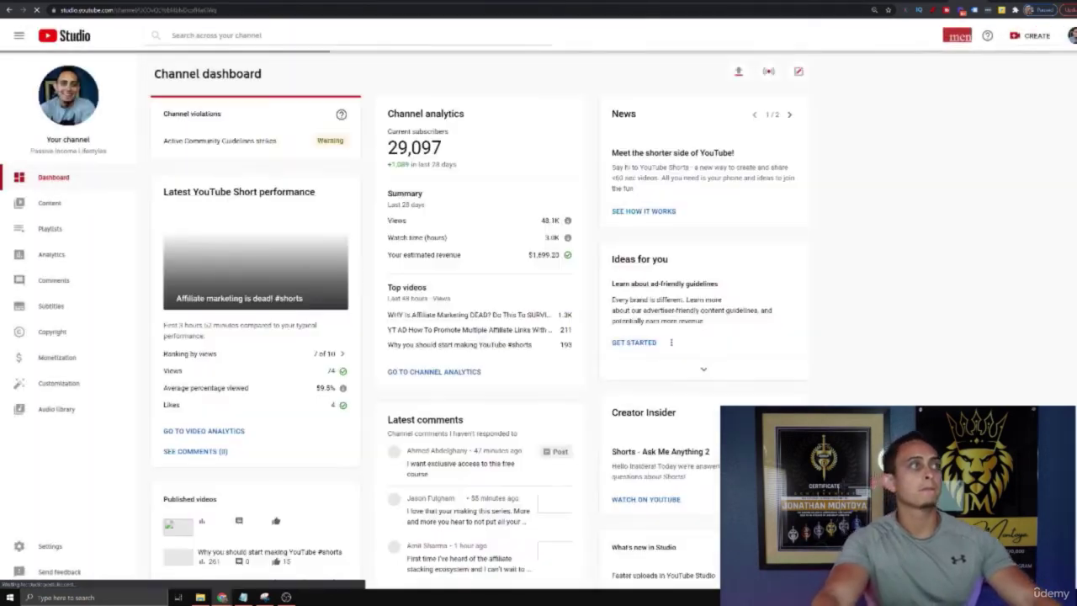
click(51, 204)
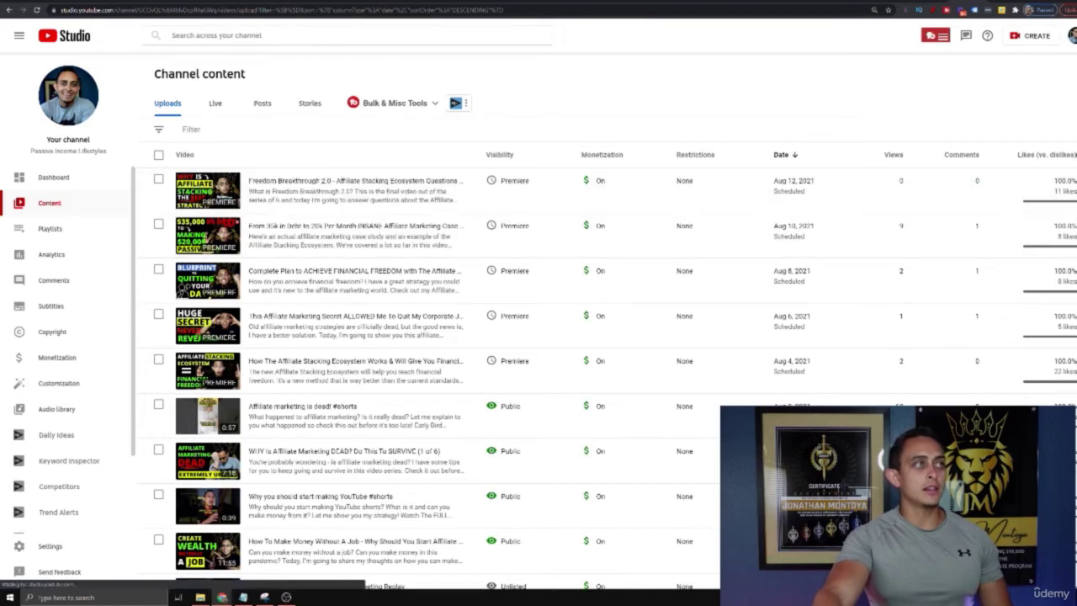
Step: Filter the channel's uploaded videos to show only those with Unlisted visibility
click(193, 154)
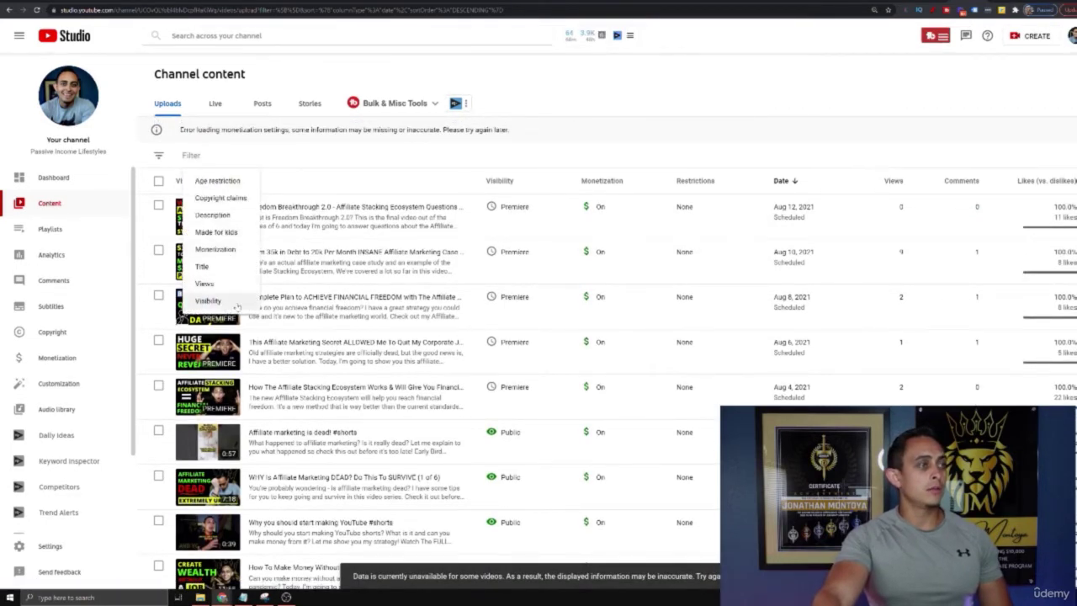
click(210, 301)
click(223, 228)
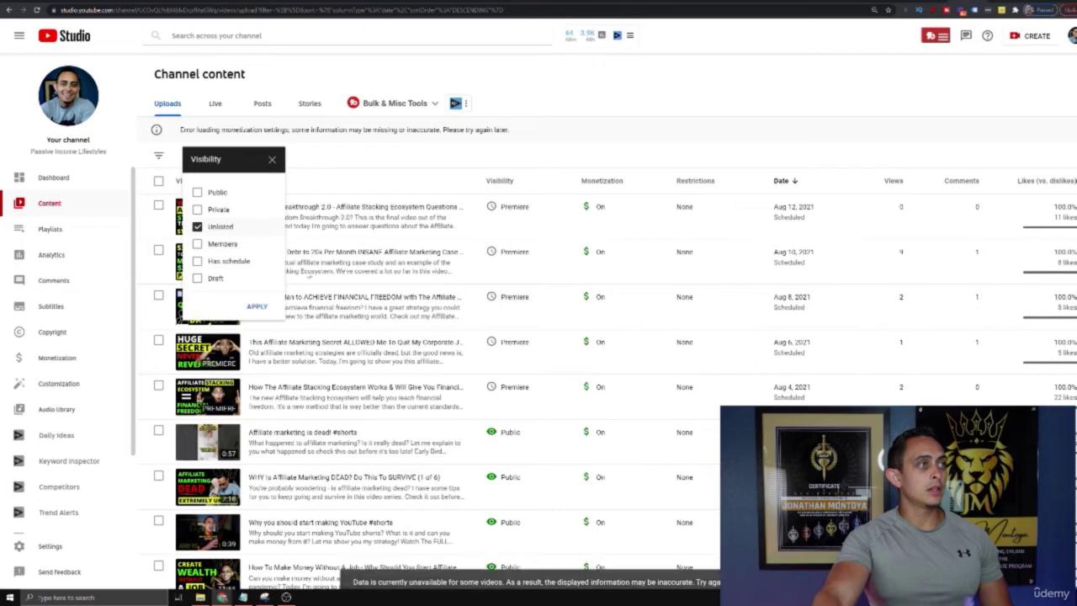
click(256, 306)
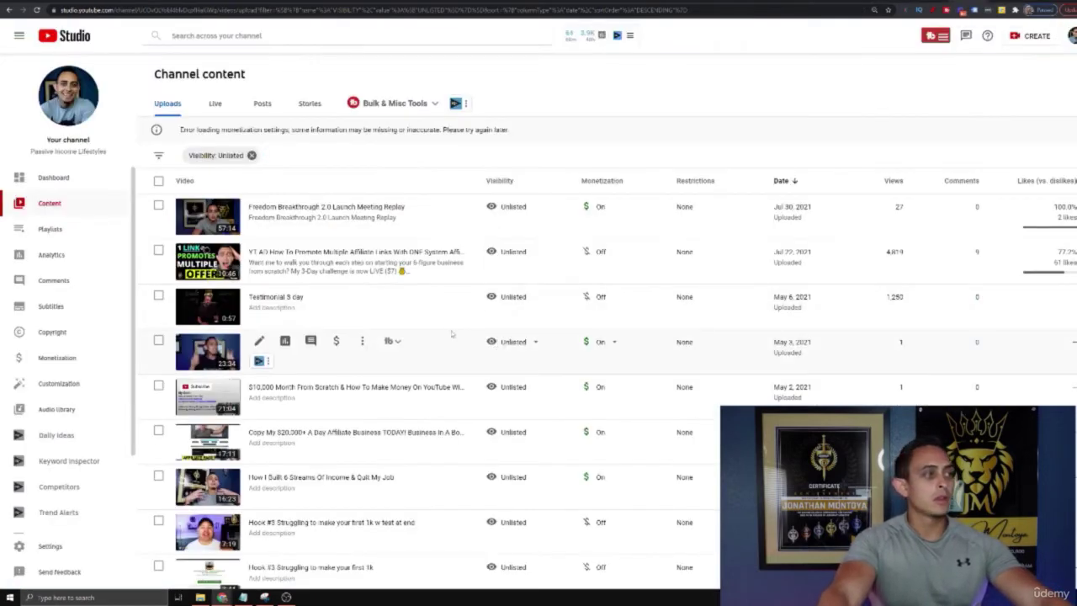
Step: Find the unlisted video "Hook #1 New Ad - Showing Checks 100k Business" and copy its shareable link
scroll(765, 311, down, 3)
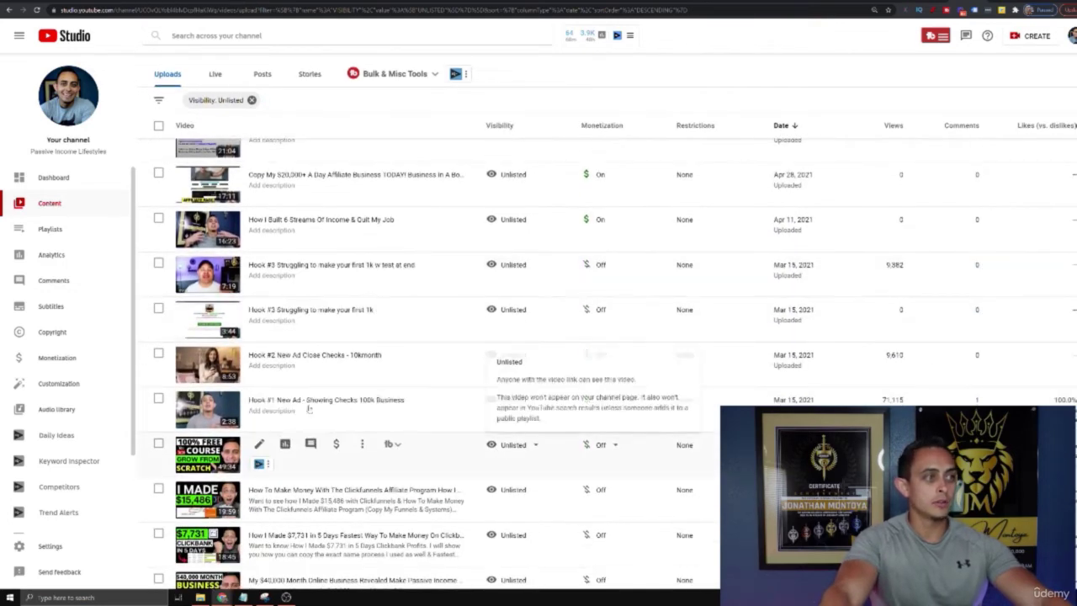
scroll(852, 343, down, 1)
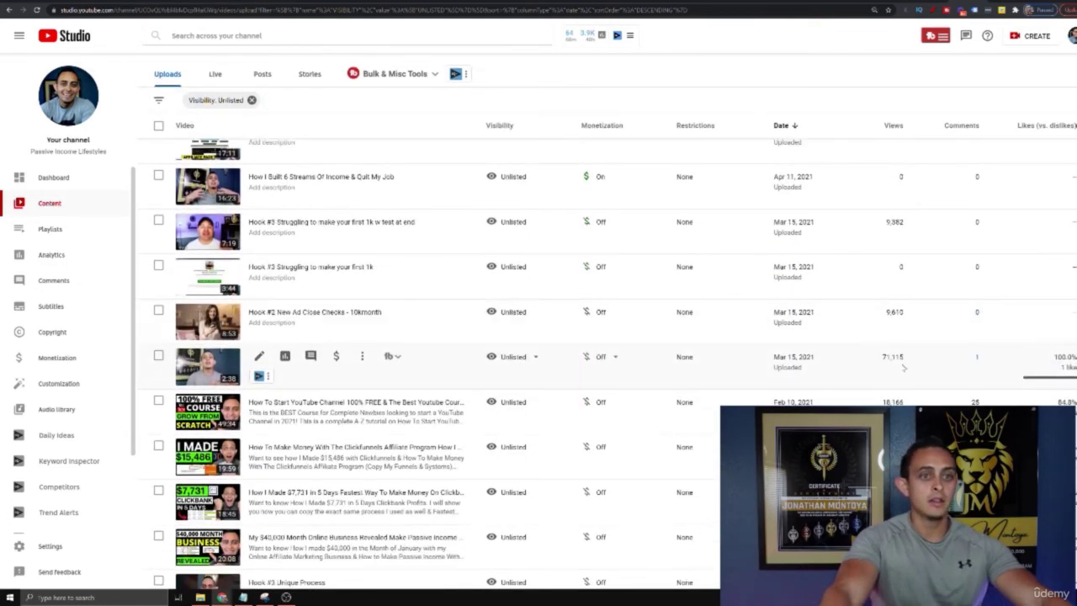
scroll(609, 364, down, 2)
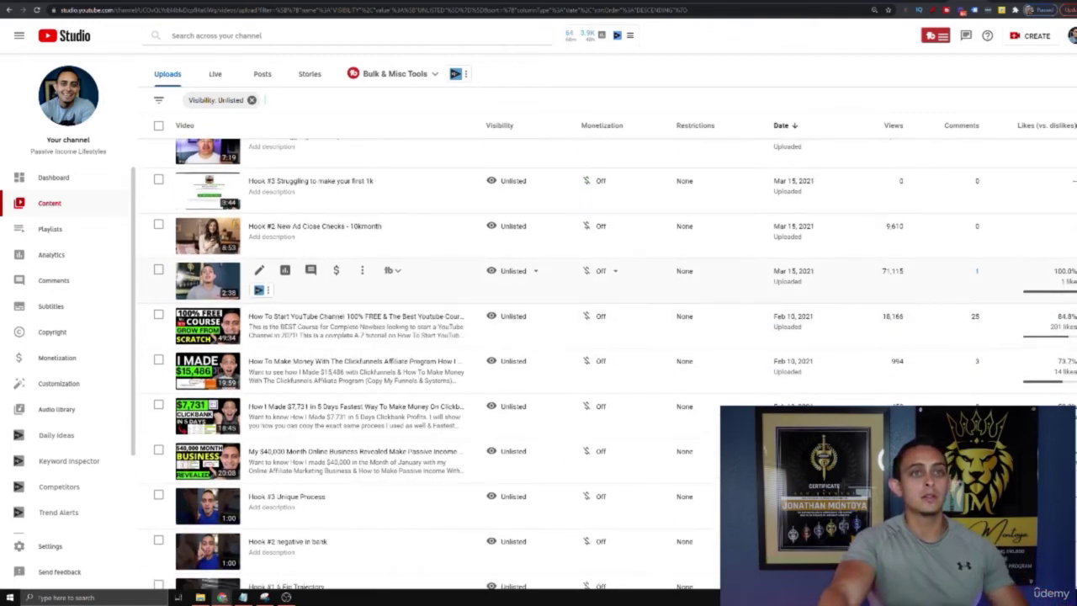
click(362, 270)
click(323, 306)
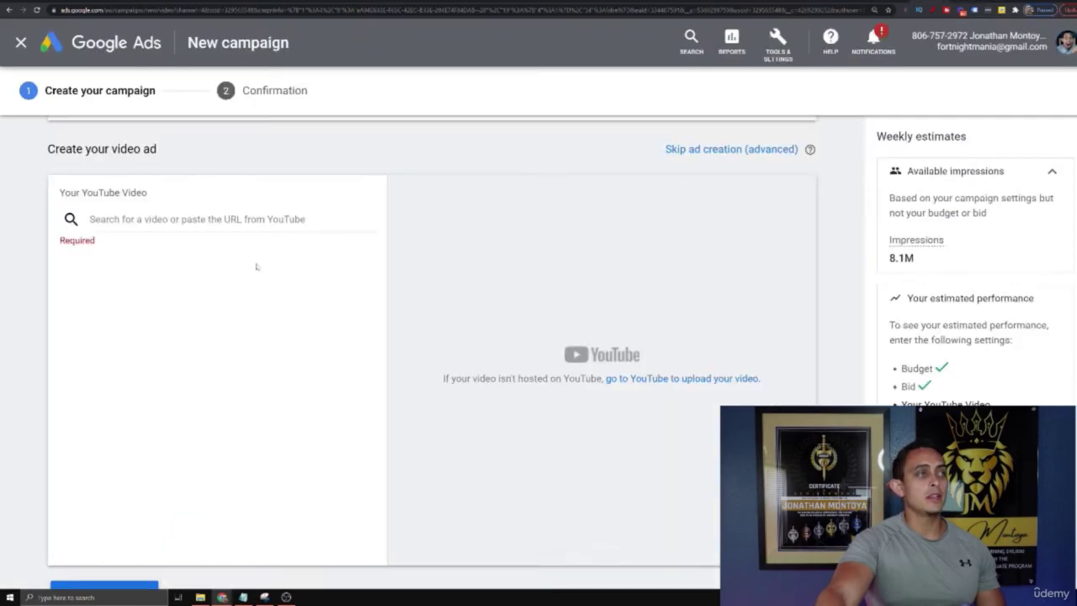
Step: Return to Google Ads, add the copied Hook #1 video as the campaign's YouTube video and choose the Skippable in-stream ad format
click(168, 220)
key(ctrl+v)
click(168, 246)
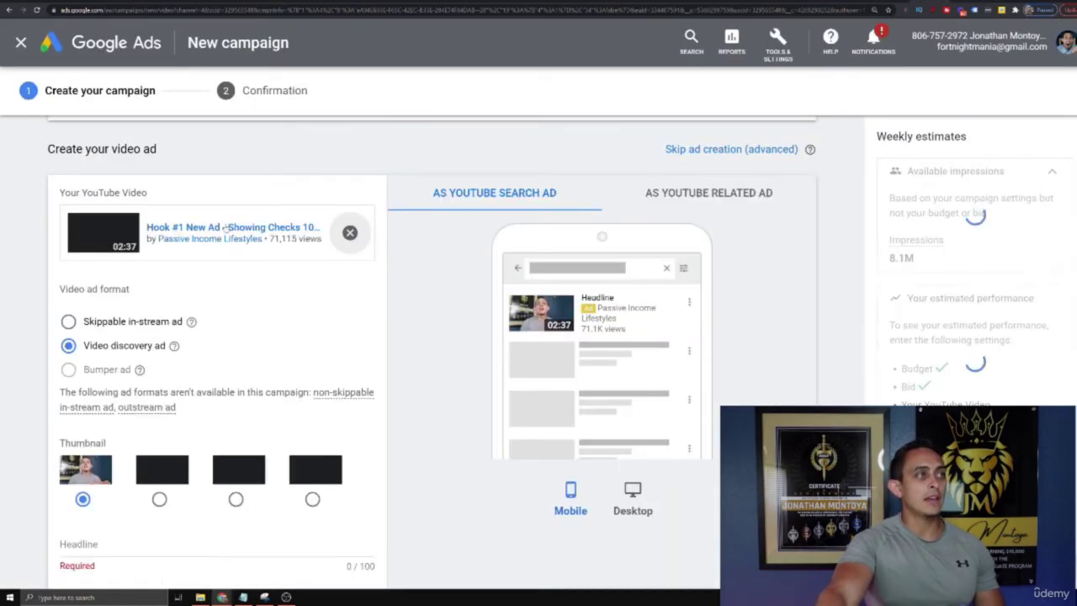
scroll(220, 269, down, 3)
scroll(214, 303, up, 3)
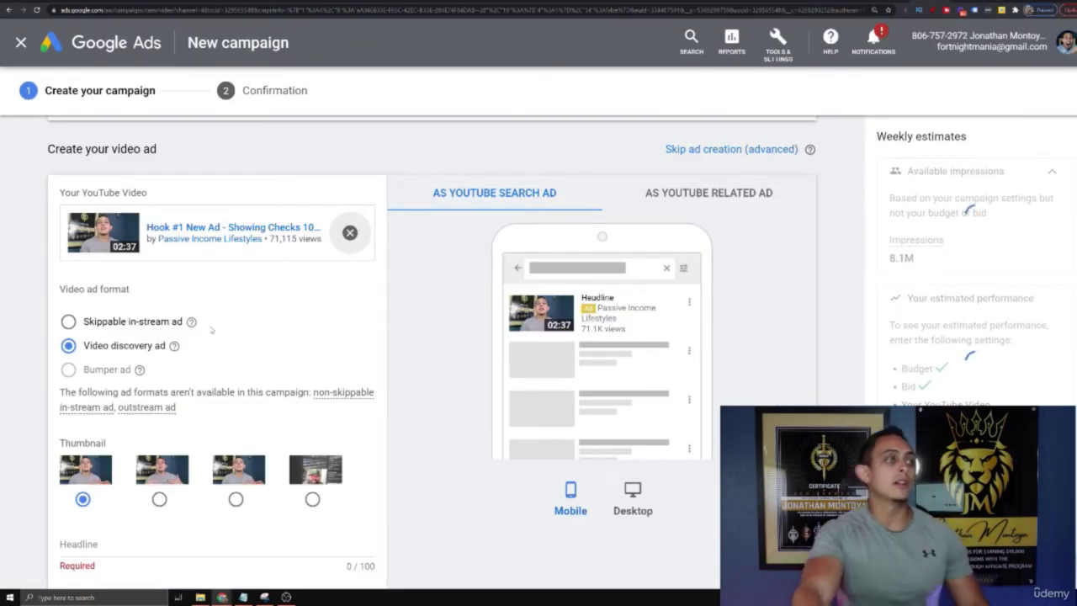
click(132, 323)
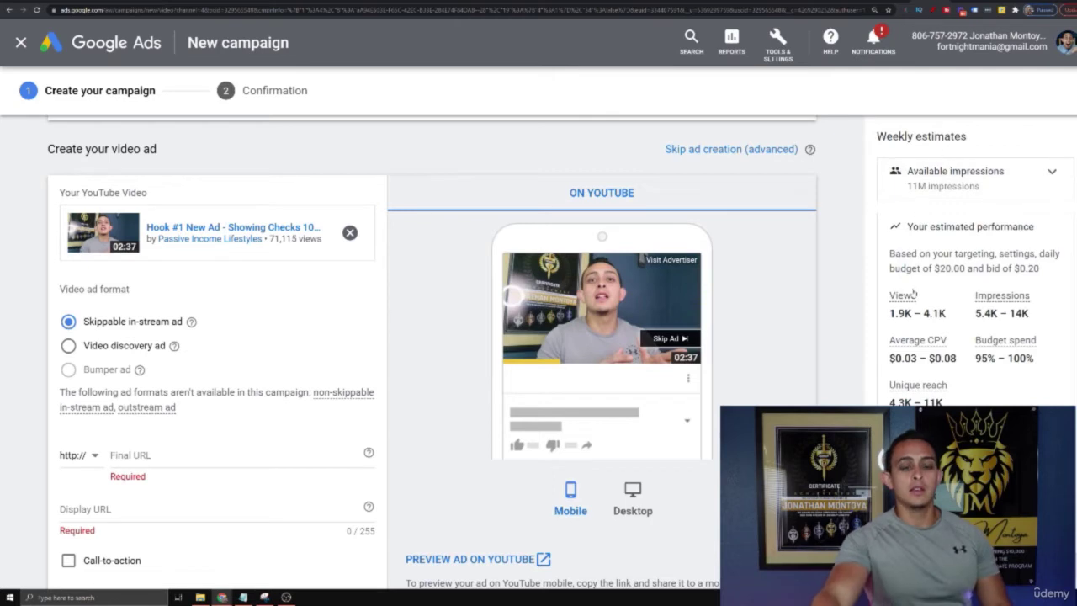
Step: Compare the estimated average CPV in the weekly estimates with the ad group's Maximum CPV bid
drag(959, 359, 894, 358)
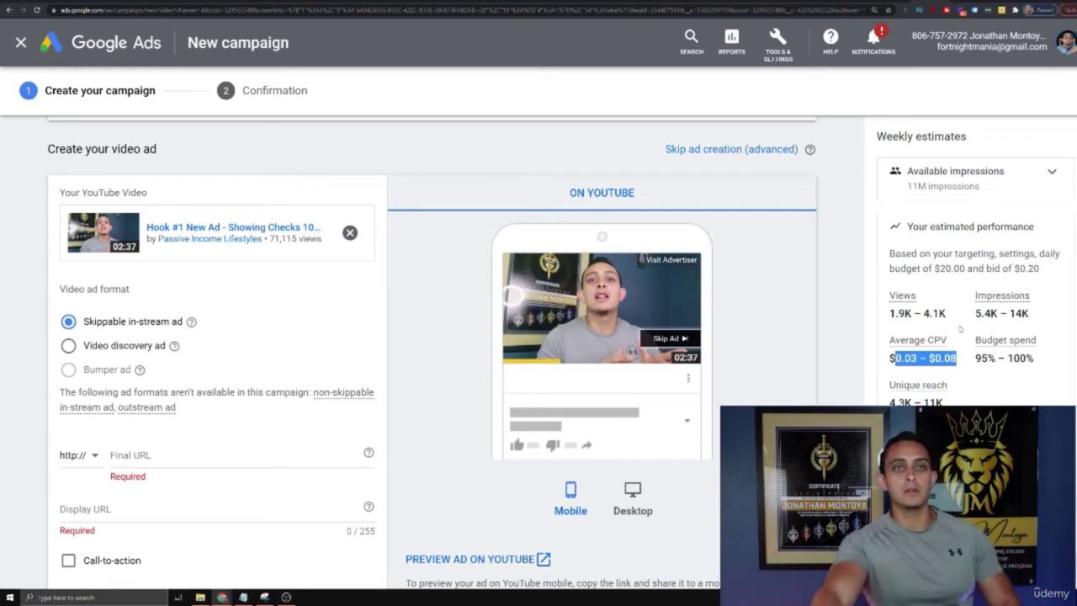
scroll(360, 394, up, 10)
scroll(359, 393, down, 7)
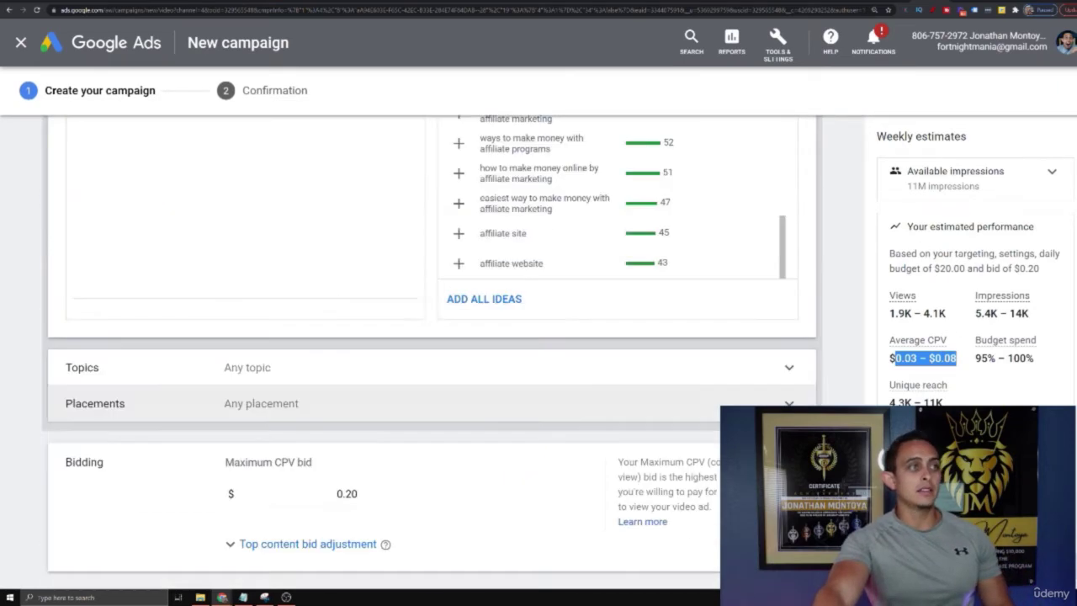
double_click(359, 394)
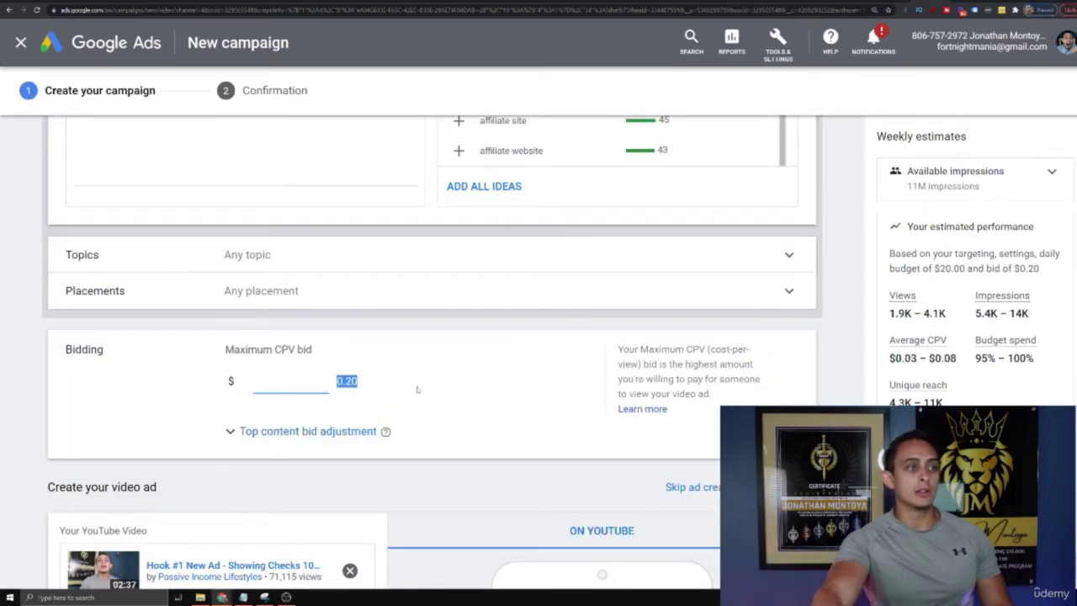
click(522, 389)
scroll(553, 389, down, 4)
scroll(540, 397, down, 1)
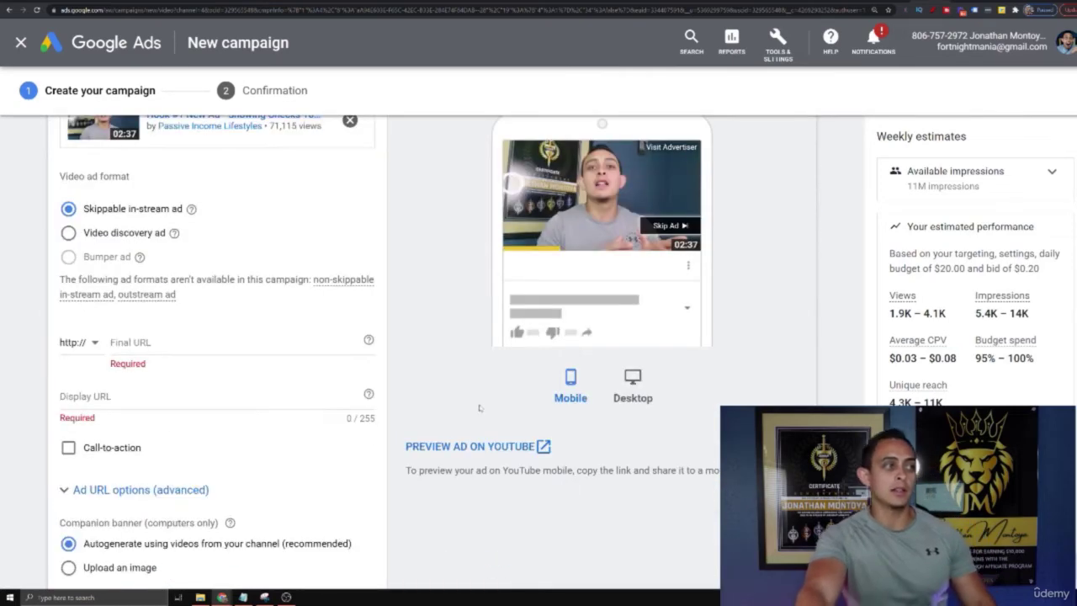
Step: Open the passiveincomelifestyles.com 7steps landing page in a new browser tab to get the address for the ad's Final URL
scroll(87, 307, down, 2)
scroll(200, 332, up, 1)
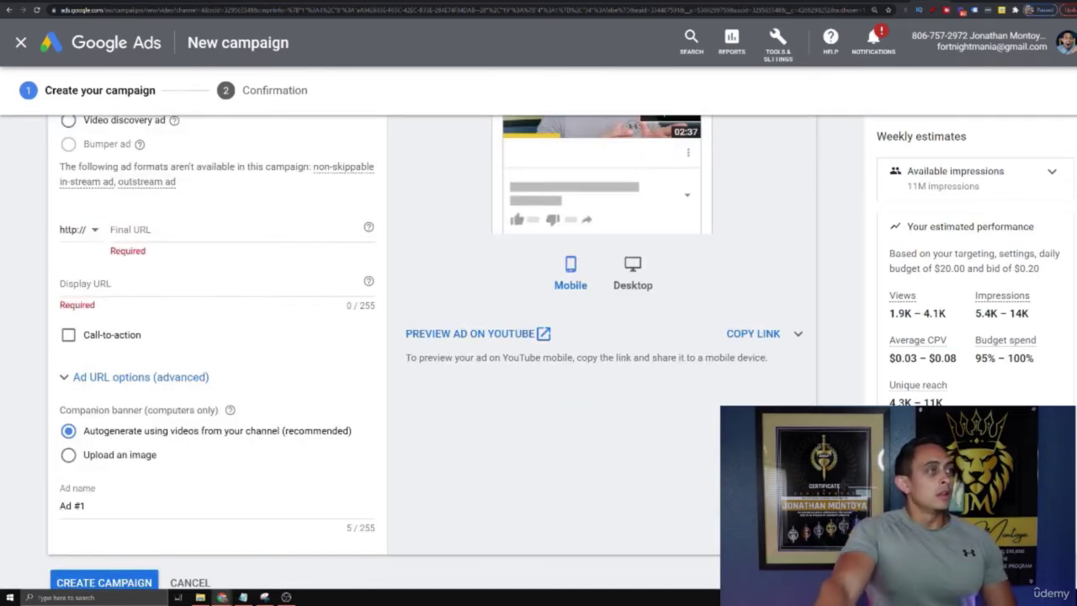
click(158, 238)
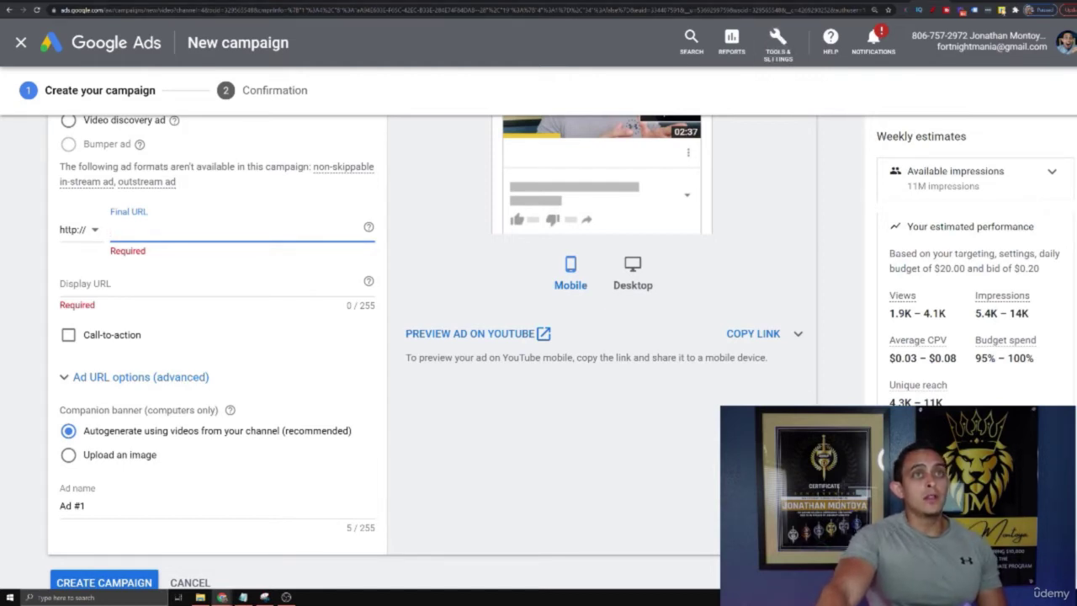
key(ctrl+t)
text(paypal.com)
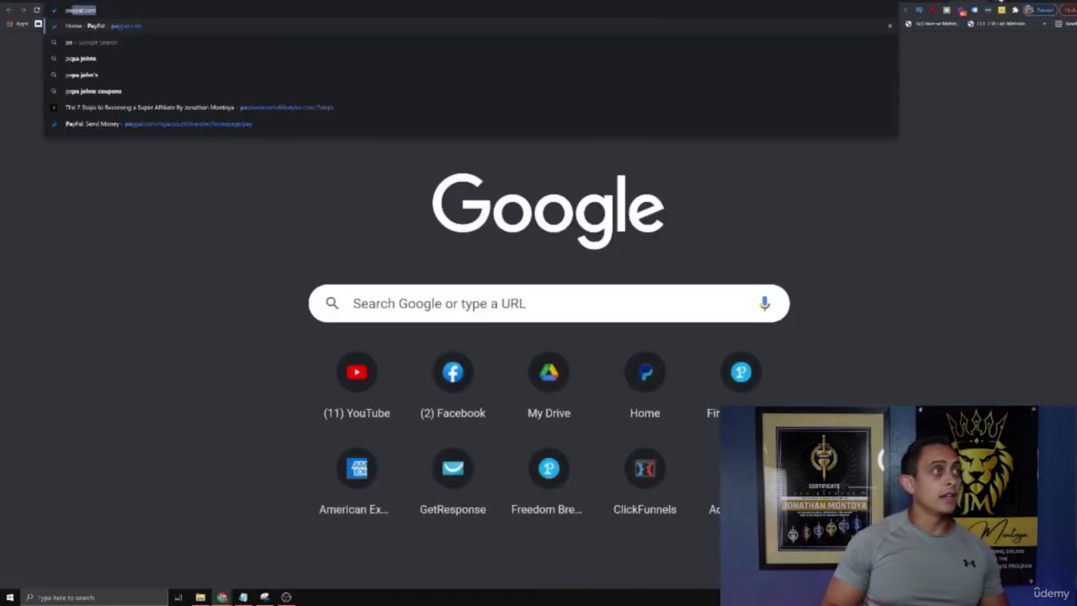
key(Down)
key(Down)
key(Down)
key(Down)
key(Return)
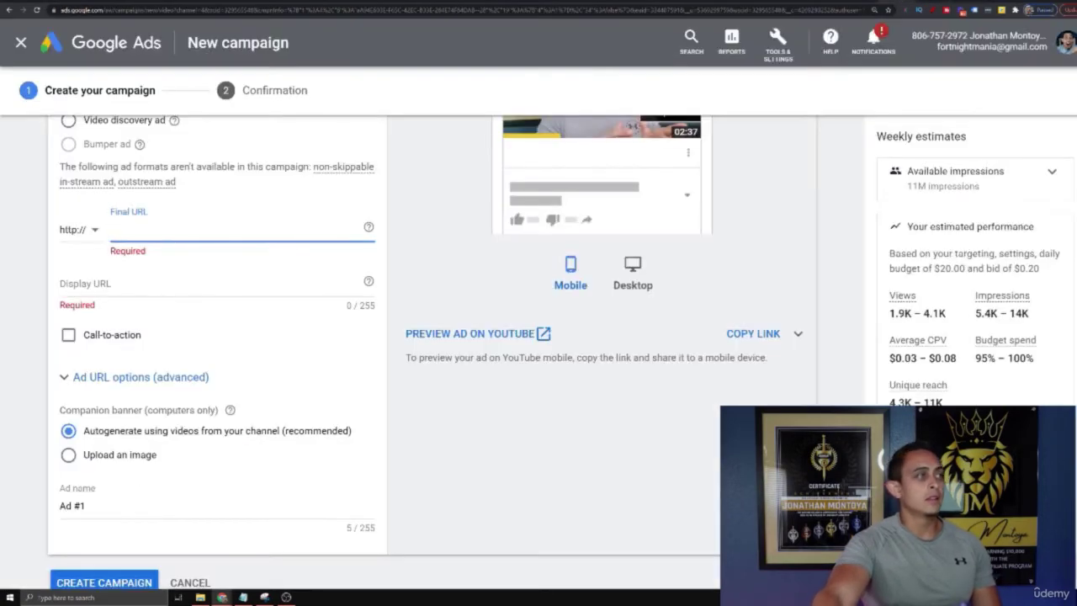
Step: Set the ad's Final URL and Display URL to passiveincomelifestyles.com/7steps48497312, using https for the Final URL
key(ctrl+v)
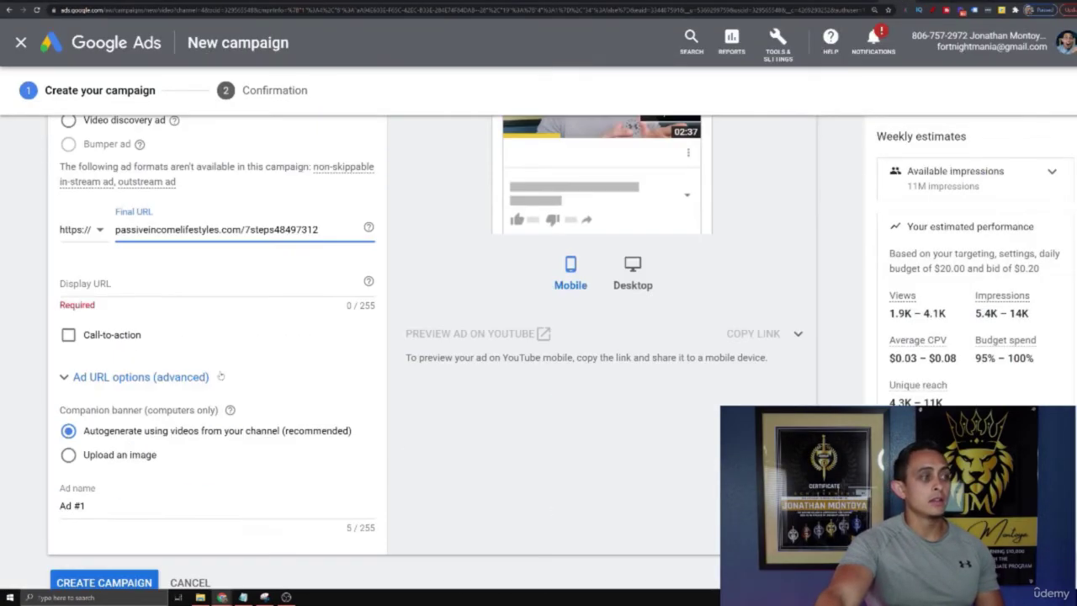
click(135, 408)
key(ctrl+v)
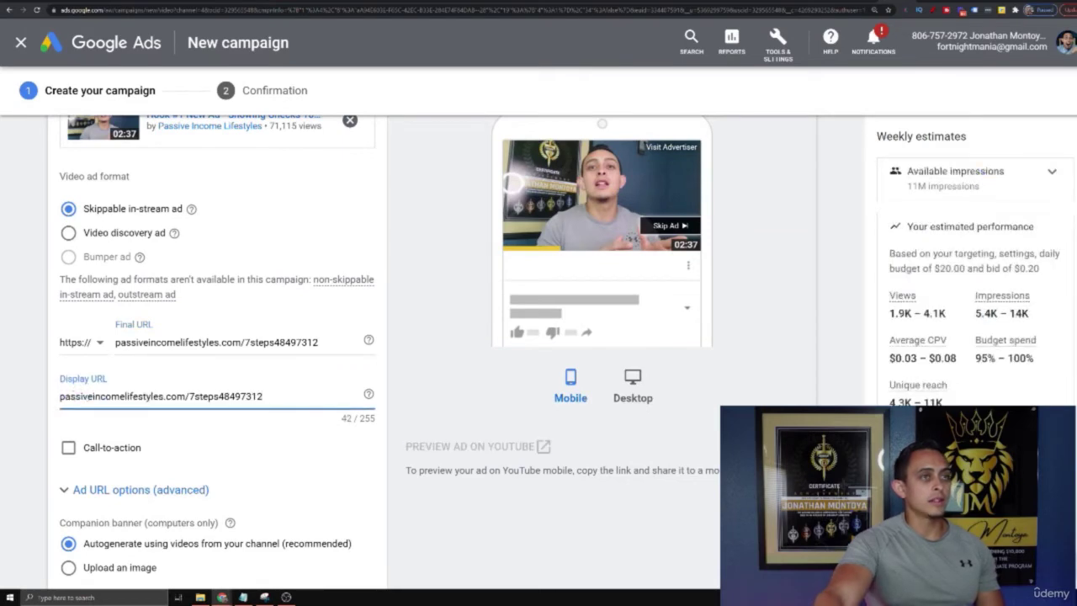
Step: Enable the ad's call-to-action with the text "Buy Now" and the headline "Free Book"
scroll(211, 378, down, 1)
click(69, 335)
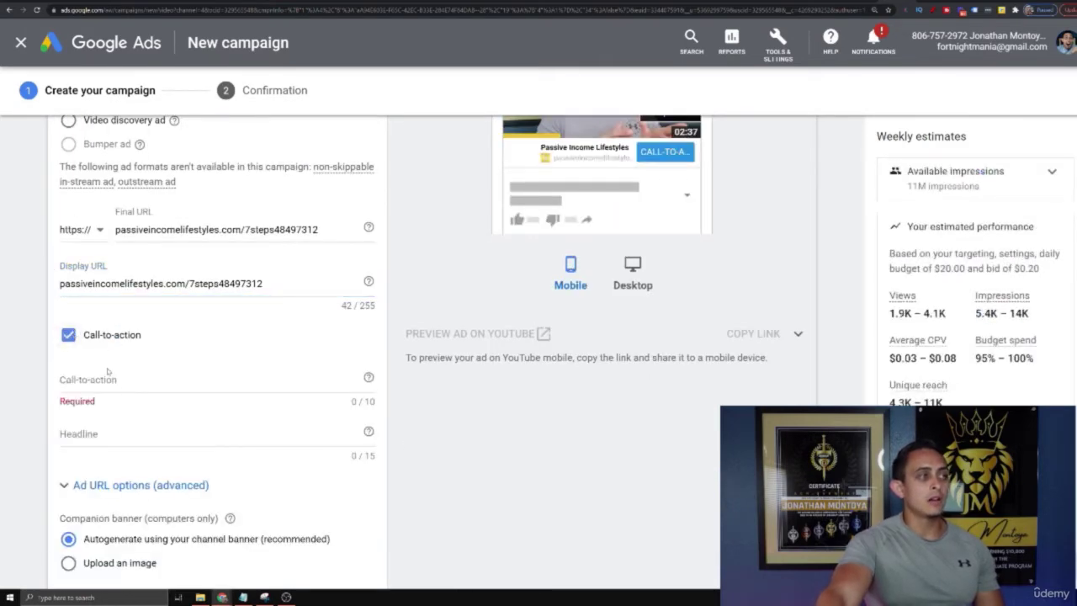
click(117, 388)
text(Bu)
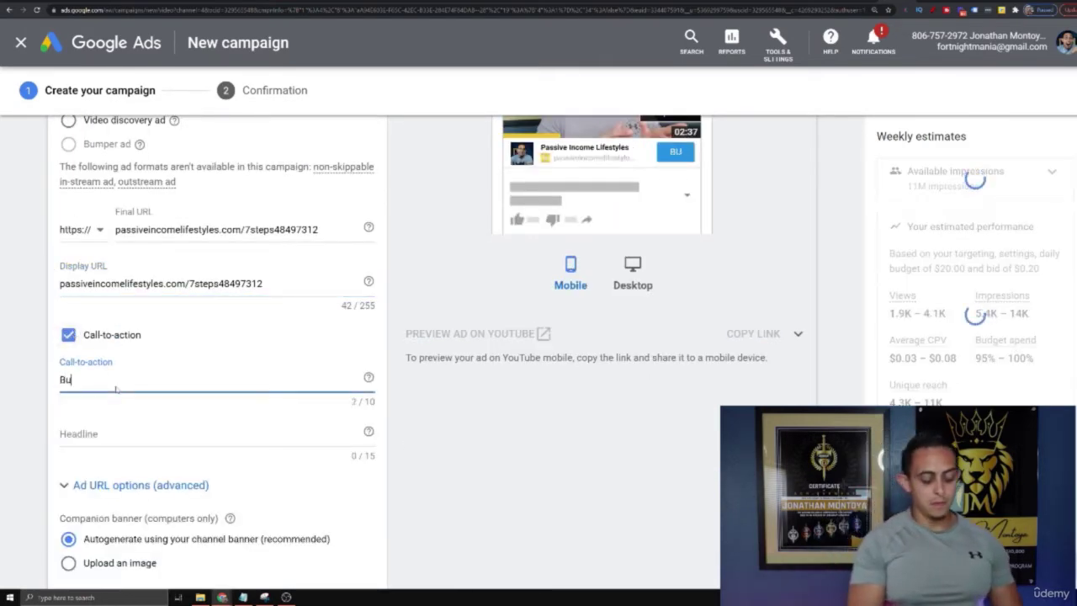
text(y Now)
key(Tab)
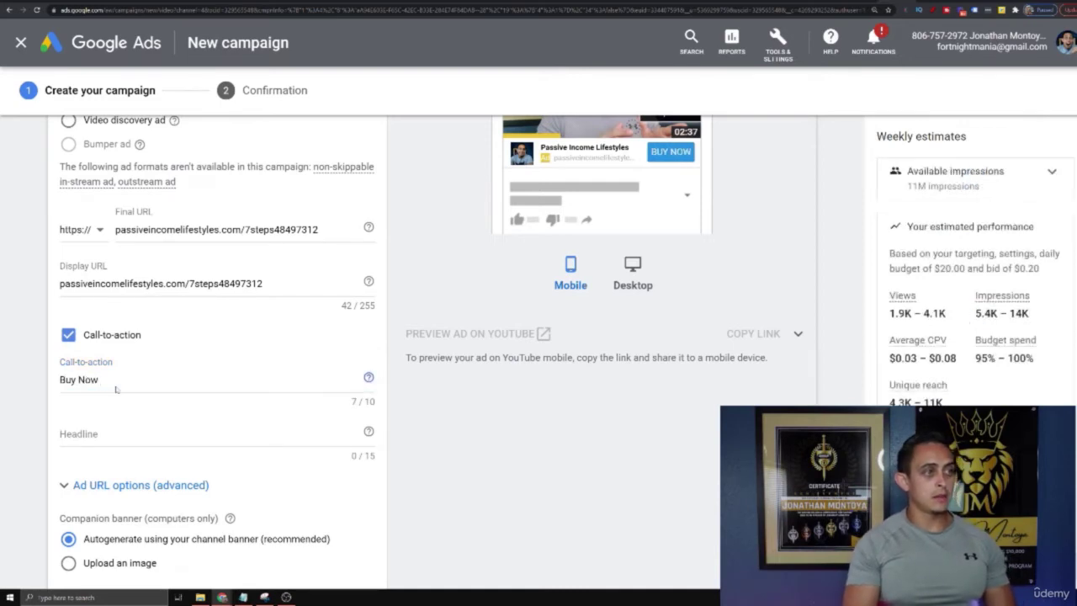
key(Tab)
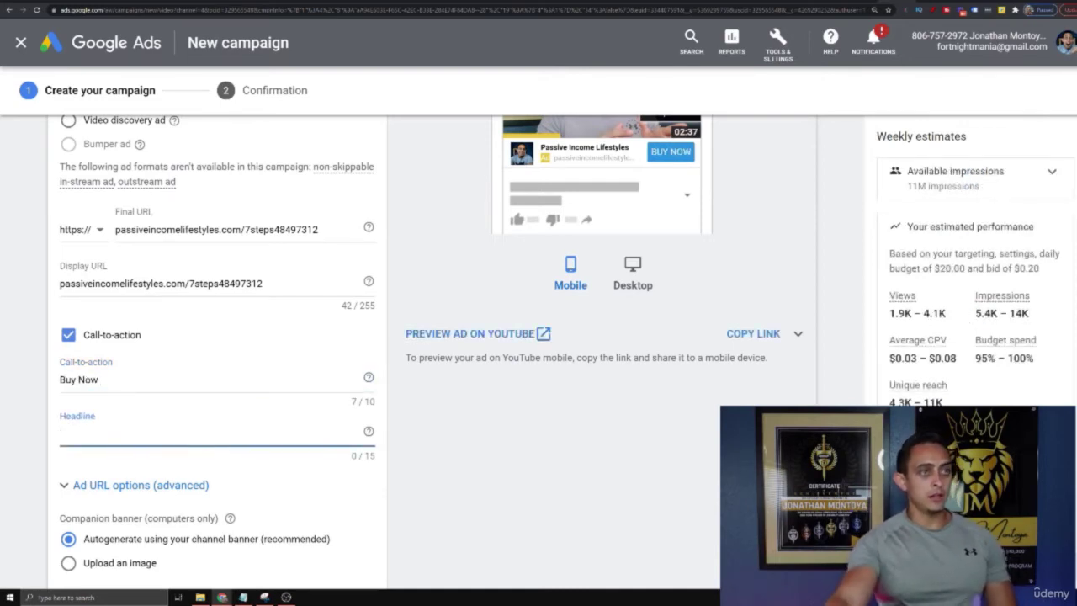
text(Free Book)
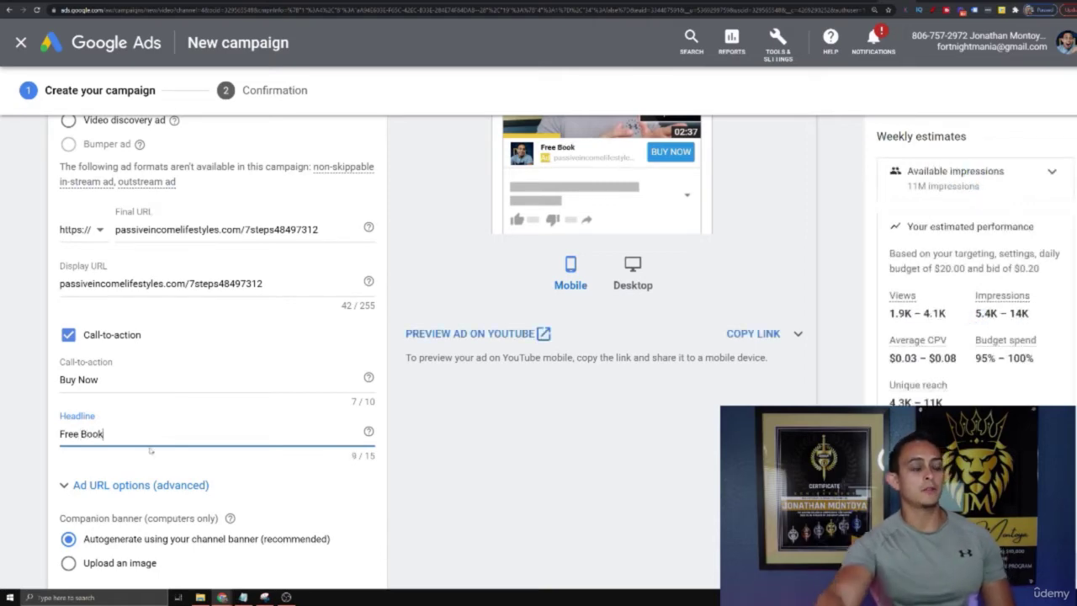
Step: Review the ad preview, companion banner and ad name, along with the campaign's general, device and ad group settings
scroll(383, 432, down, 3)
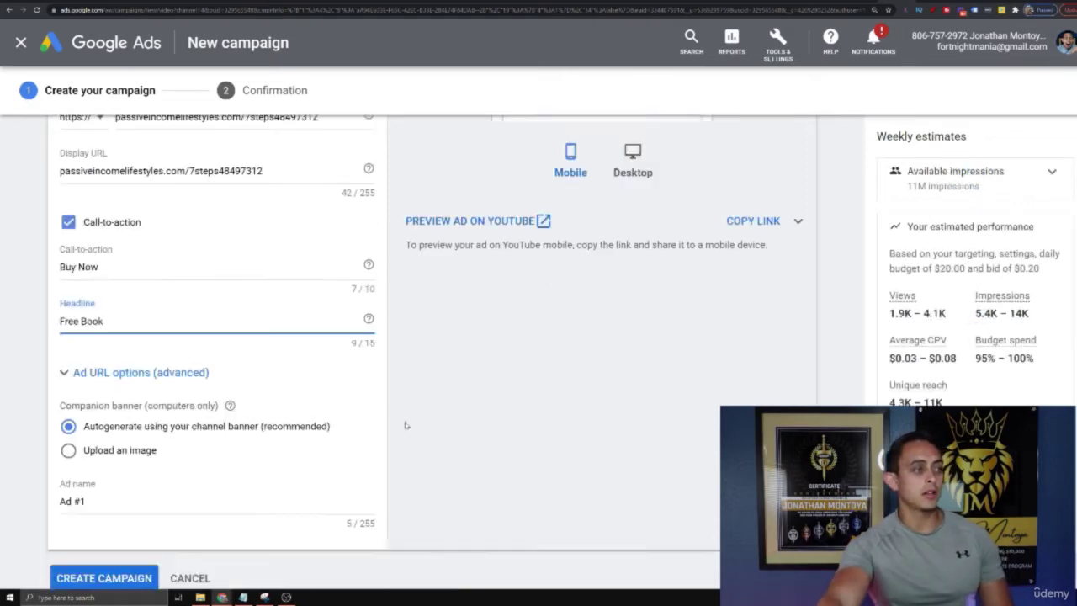
scroll(578, 437, up, 6)
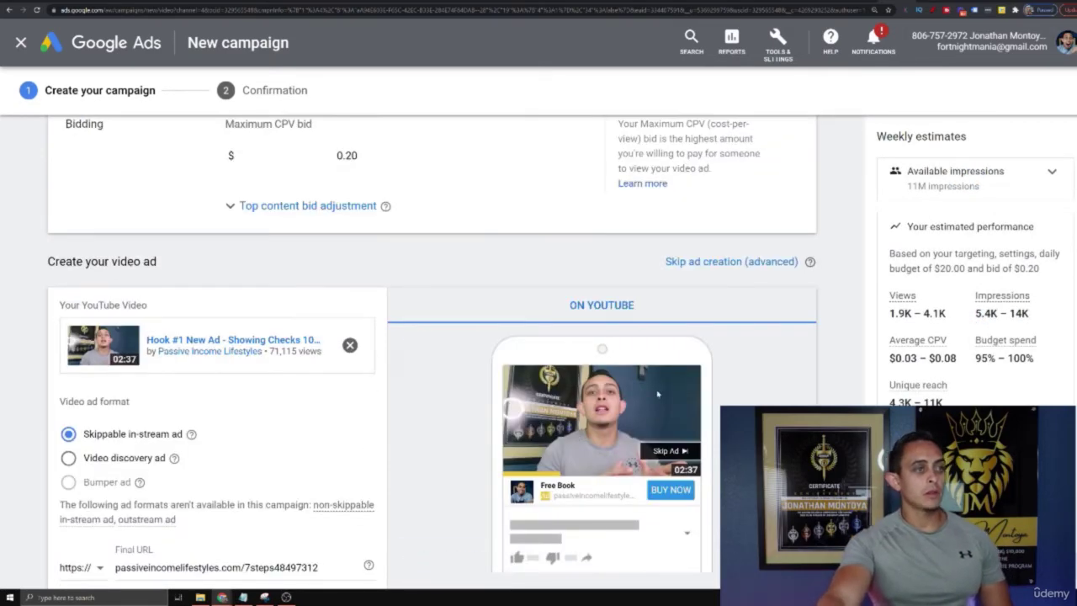
scroll(658, 393, down, 6)
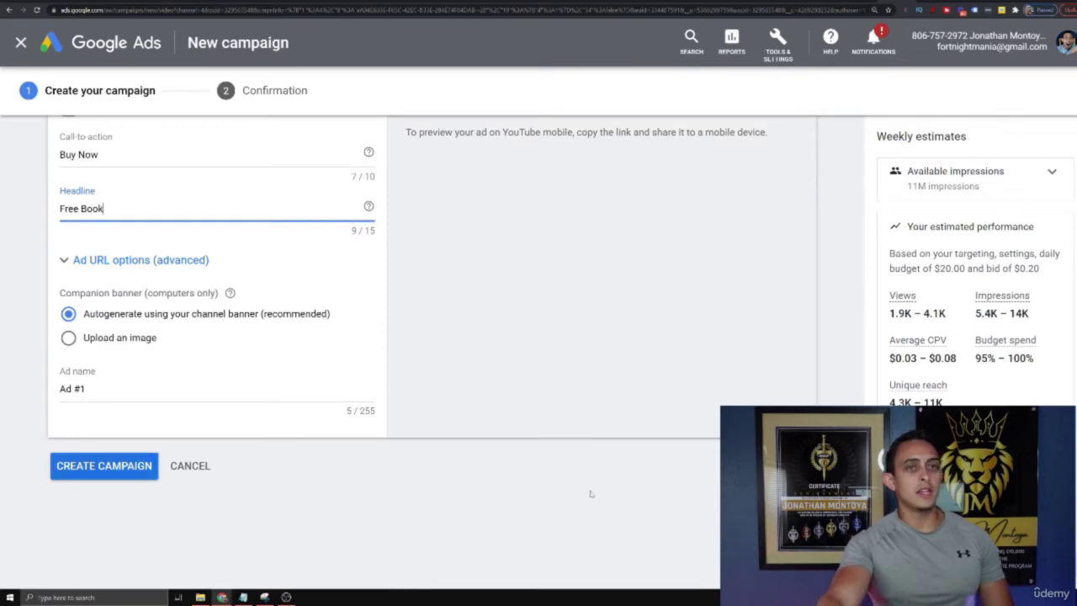
scroll(591, 494, up, 20)
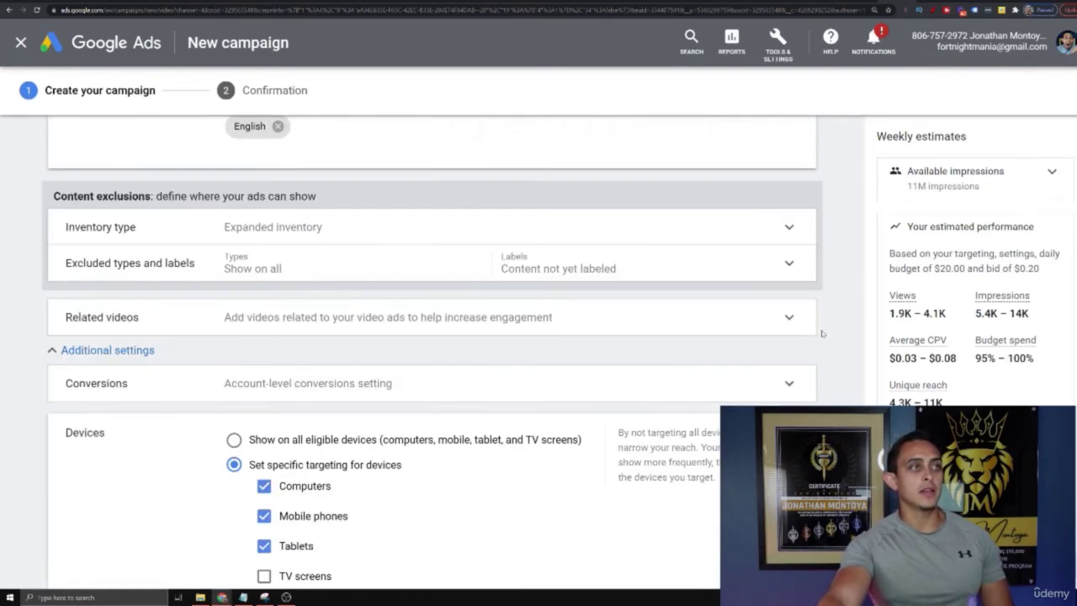
scroll(822, 333, up, 15)
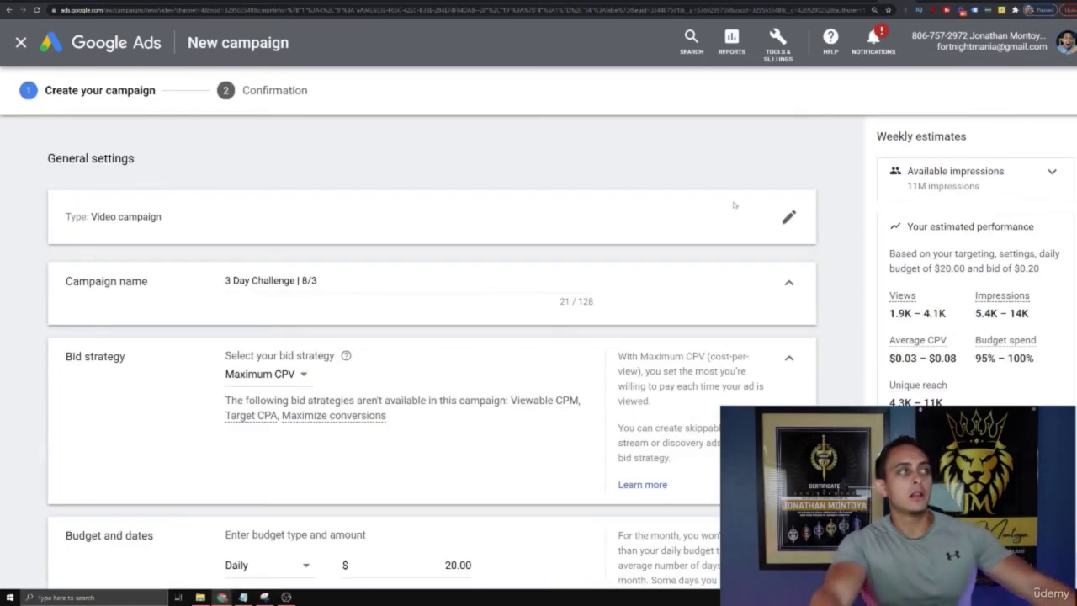
scroll(801, 286, down, 15)
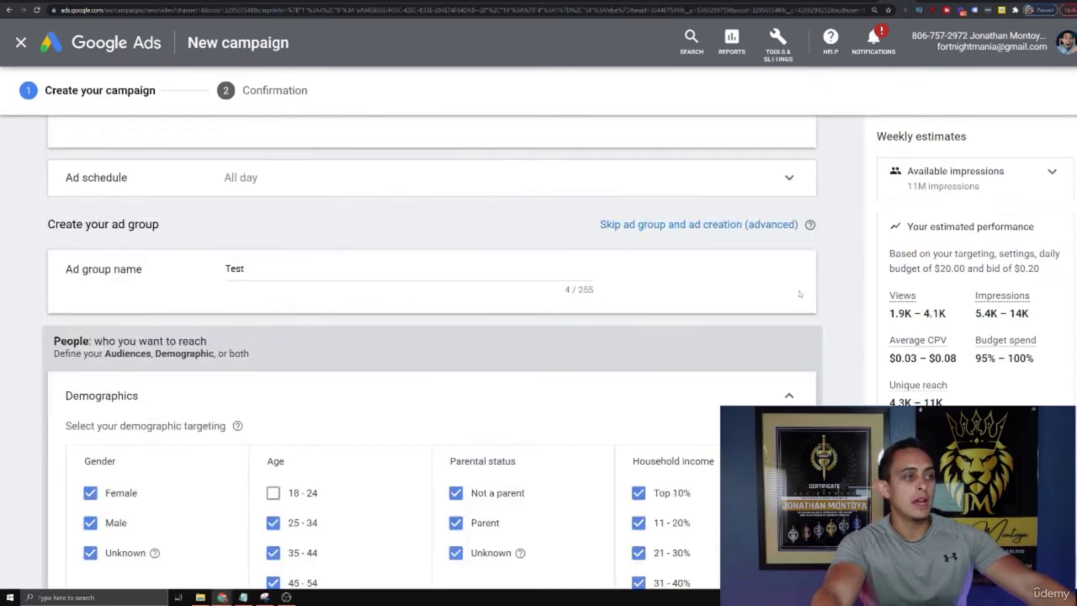
Step: Review the new campaign's targeting keyword list for the ad group along with its device settings
scroll(803, 291, down, 4)
scroll(450, 322, down, 3)
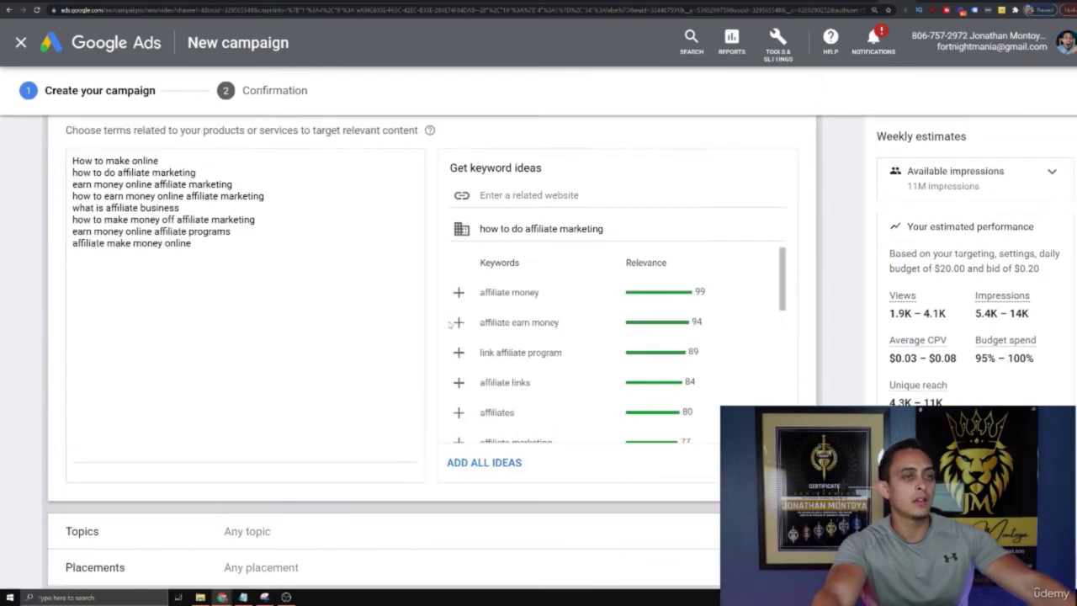
drag(218, 277, 51, 167)
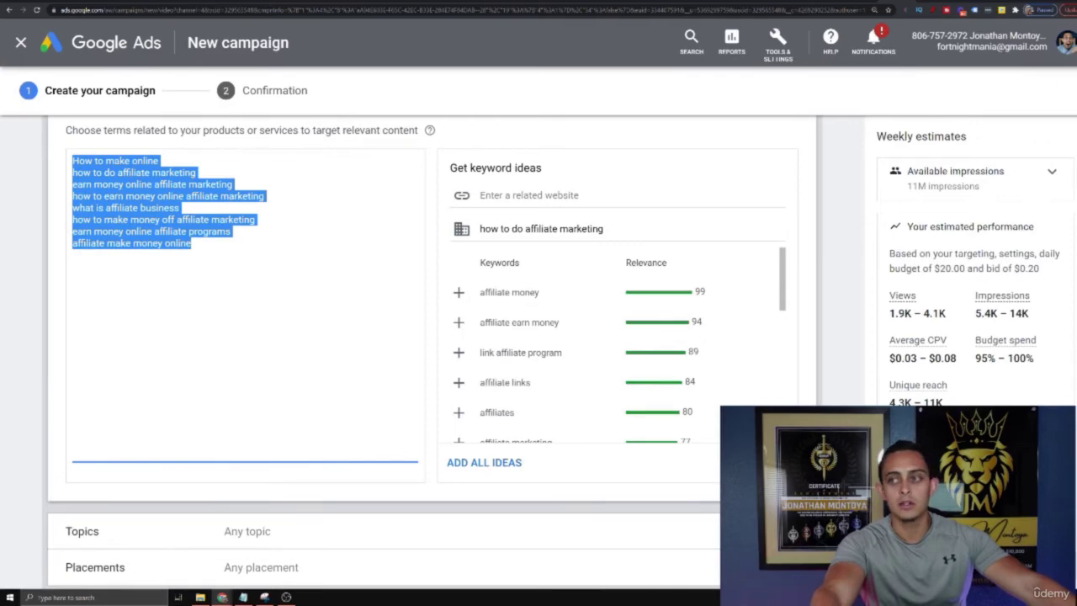
scroll(421, 336, up, 5)
scroll(421, 336, down, 10)
scroll(420, 337, up, 1)
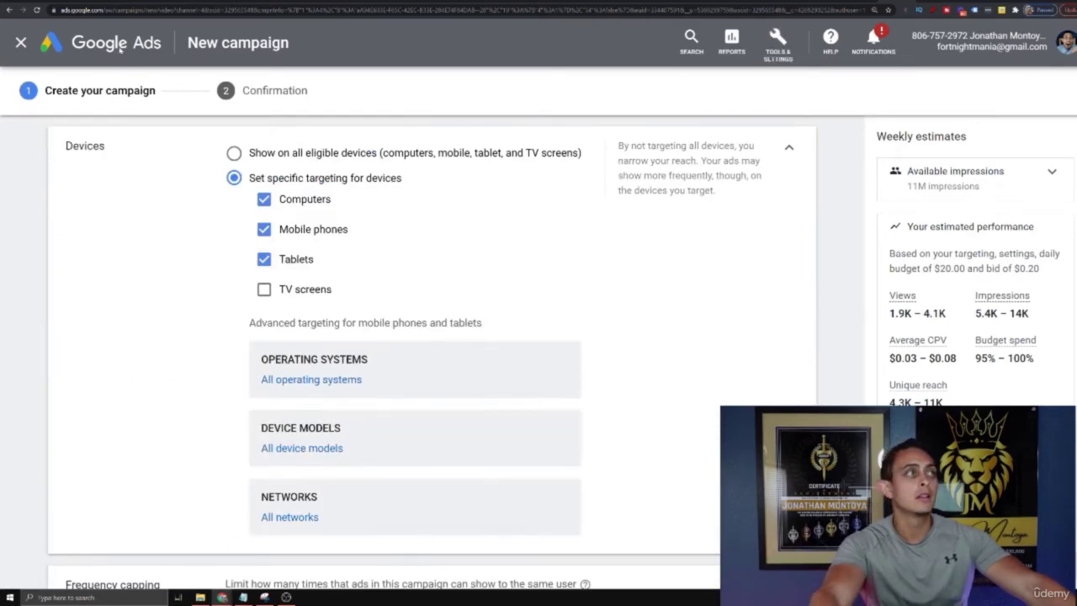
Step: Leave the unfinished new campaign and open the existing campaign "May 6th | Discovery Ads | NT5 Comparing KWs"
click(120, 48)
click(695, 354)
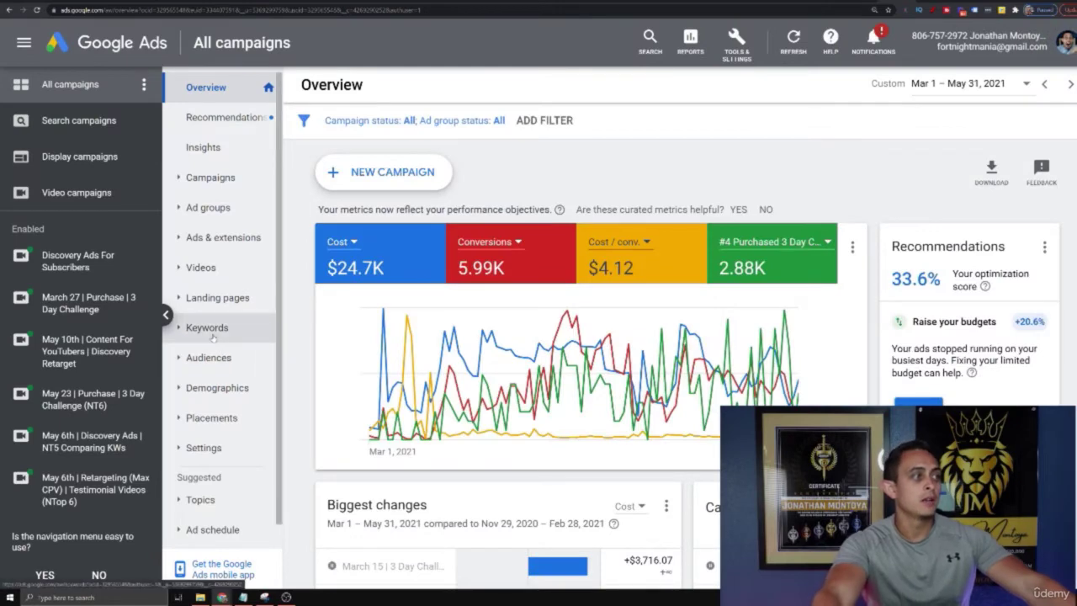
click(92, 440)
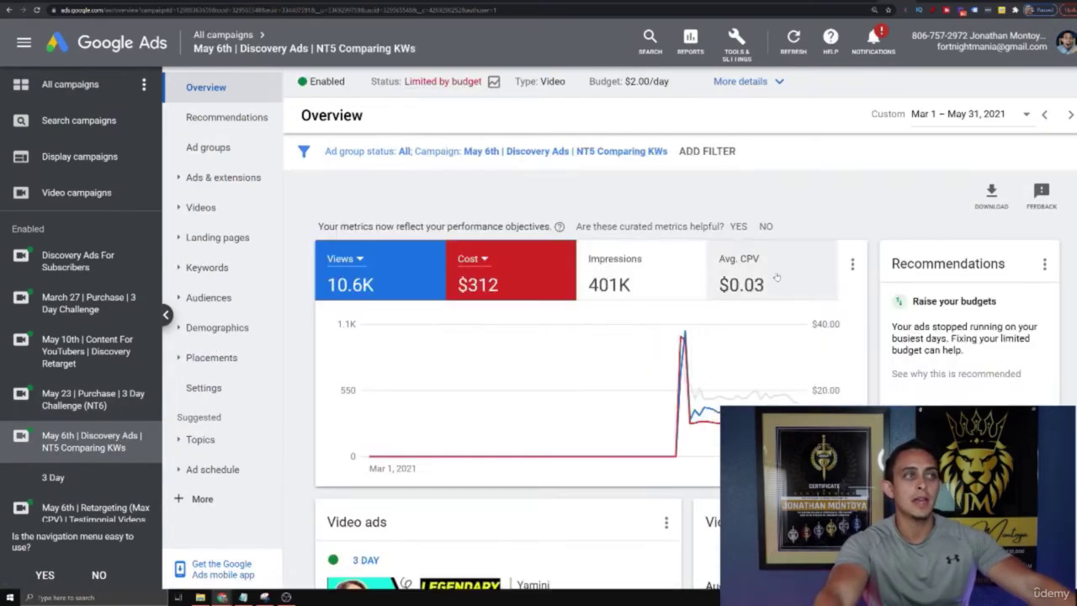
Step: Set the campaign's date range to All time and examine the bids, views and costs of its display/video keywords
click(975, 113)
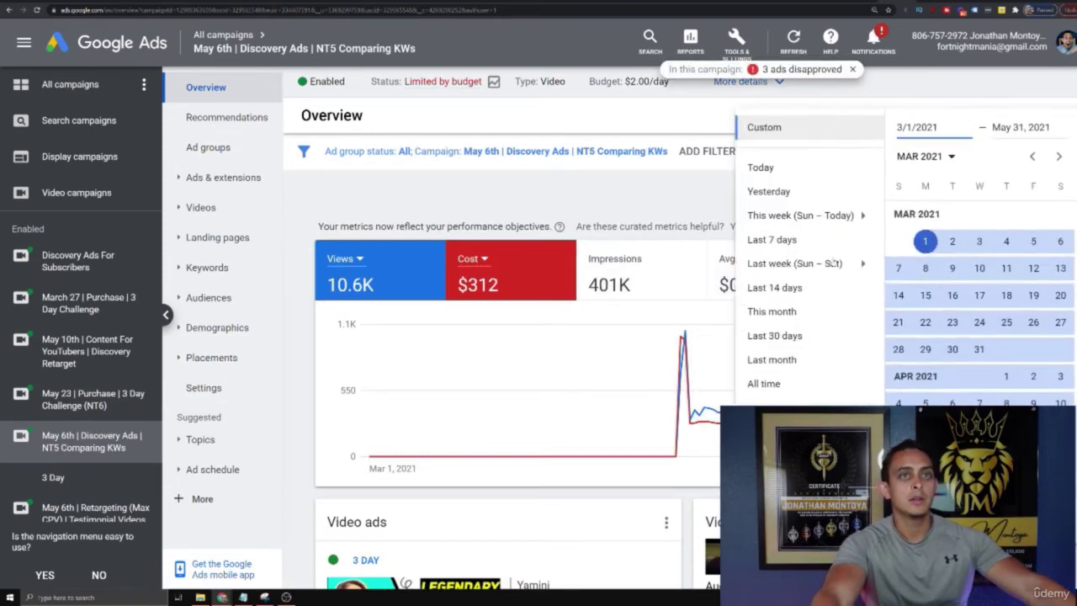
click(766, 383)
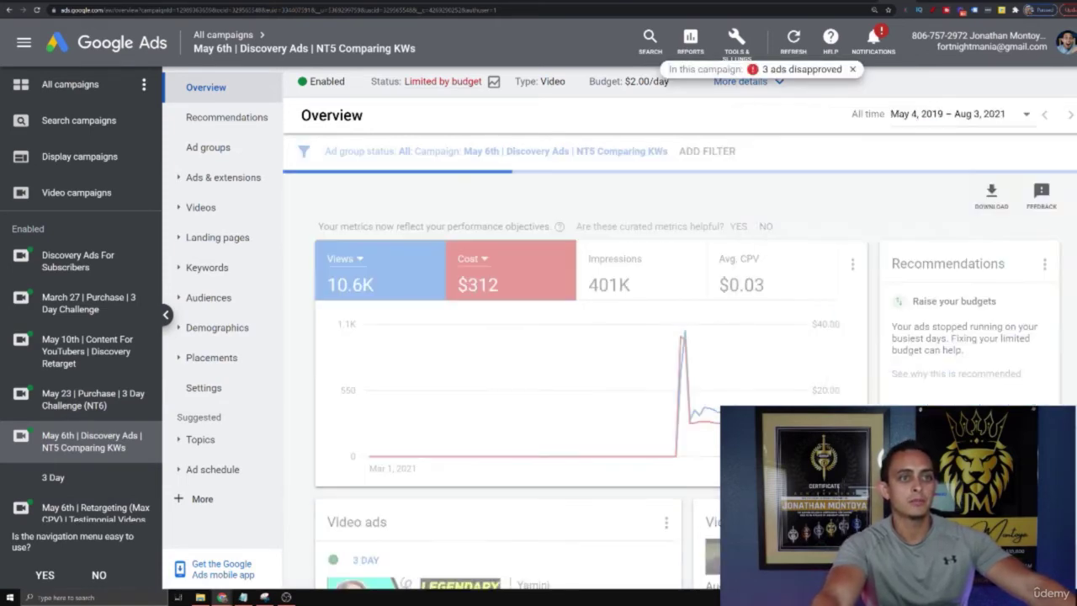
click(225, 274)
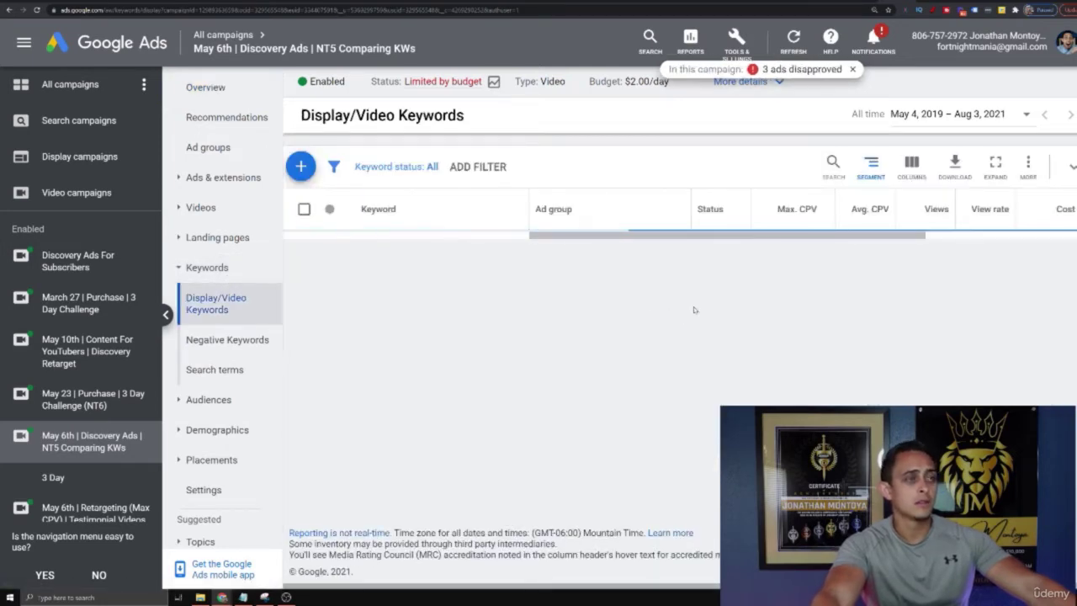
scroll(731, 316, down, 3)
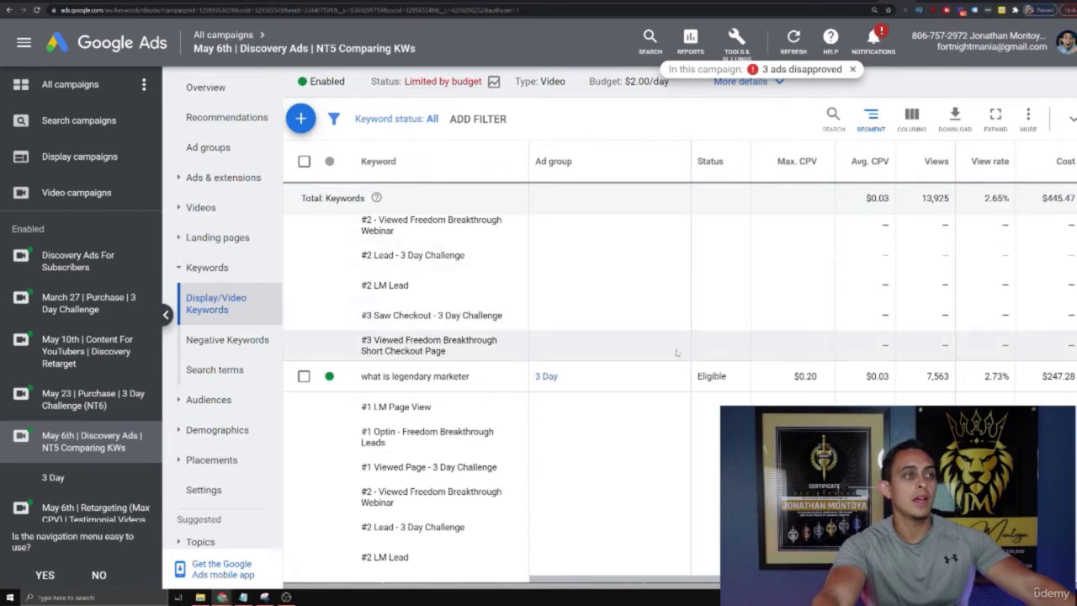
scroll(438, 374, down, 2)
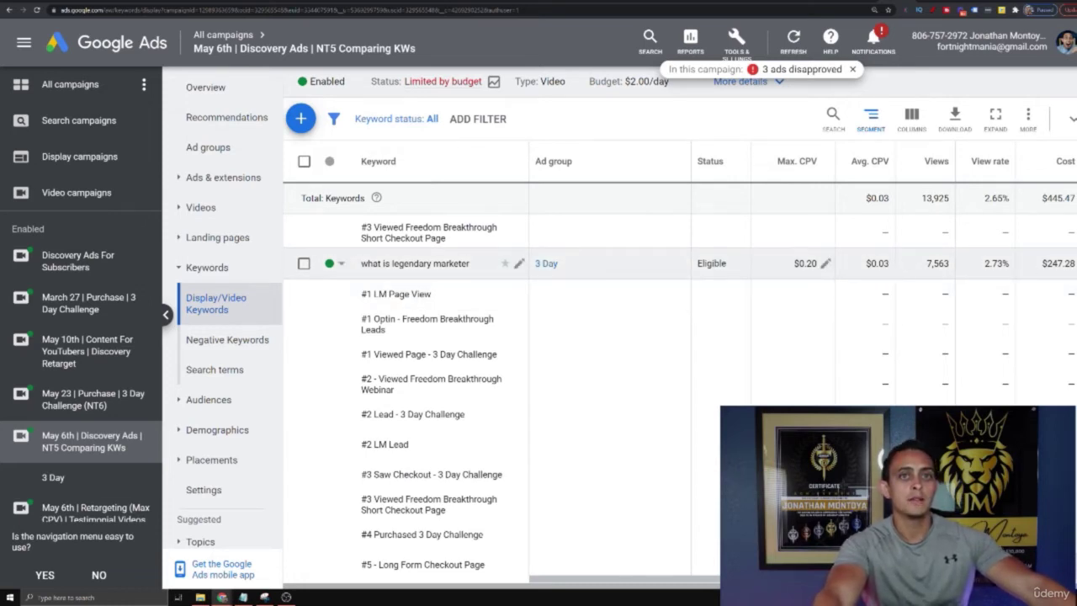
scroll(434, 266, up, 5)
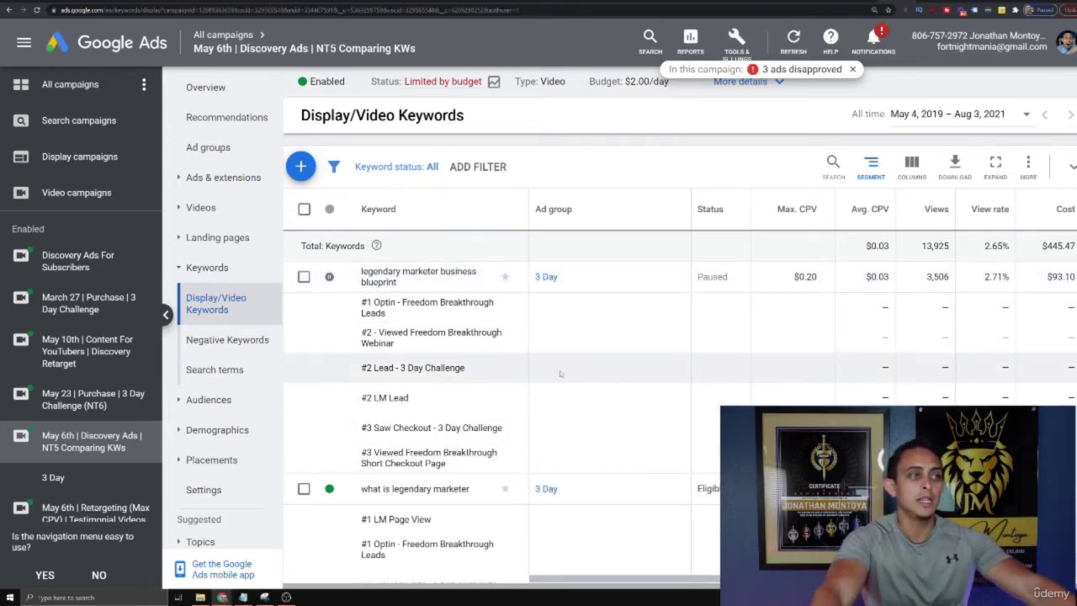
scroll(599, 375, down, 10)
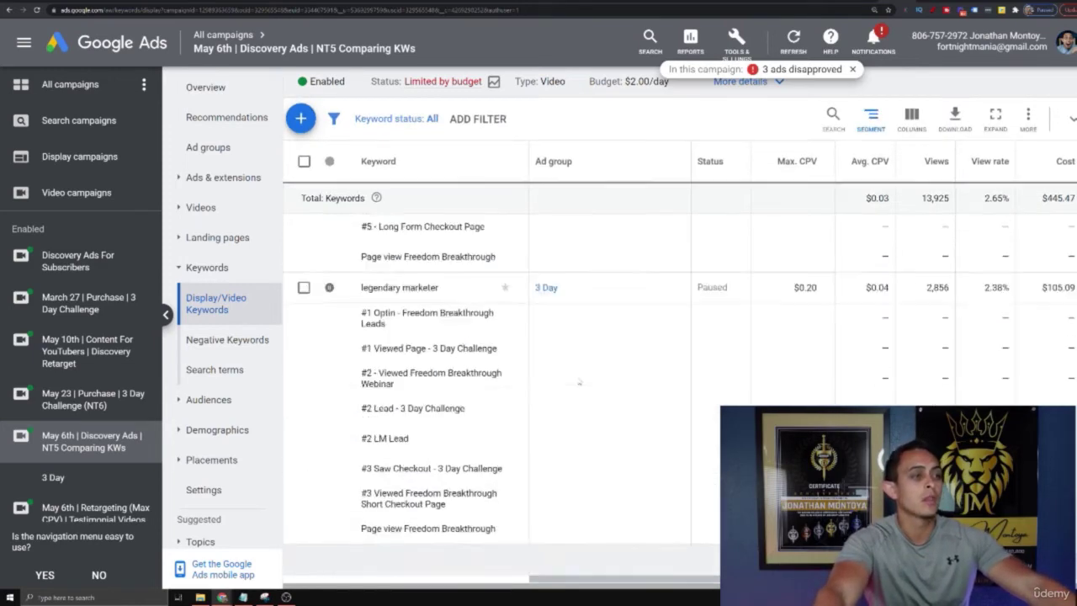
scroll(518, 375, up, 10)
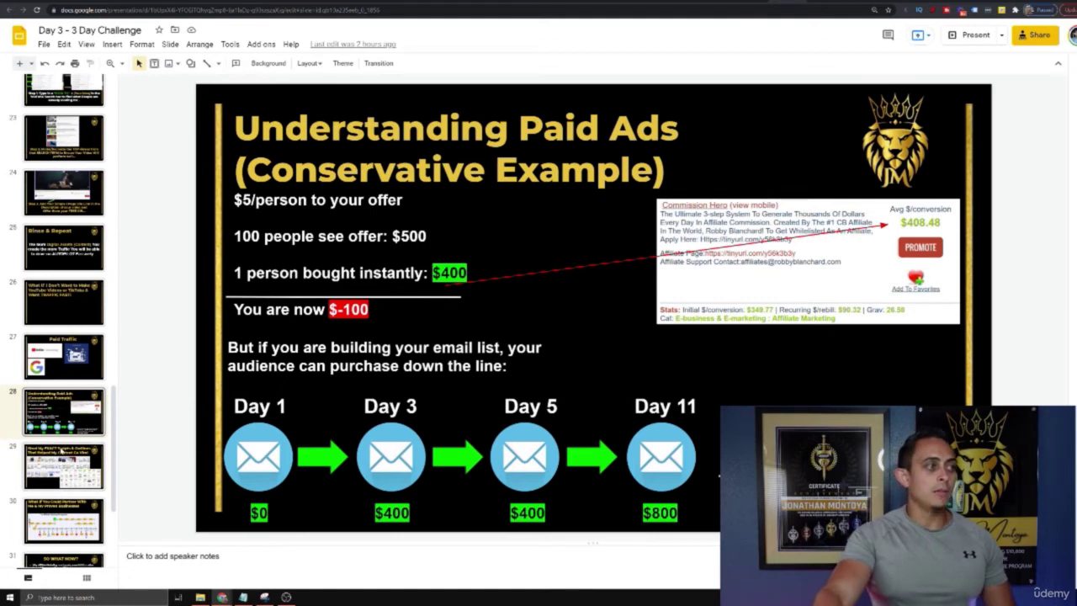
Step: Switch to the "Day 3 - 3 Day Challenge" deck in Google Slides and start the full-screen slideshow from the current slide
key(ctrl+F5)
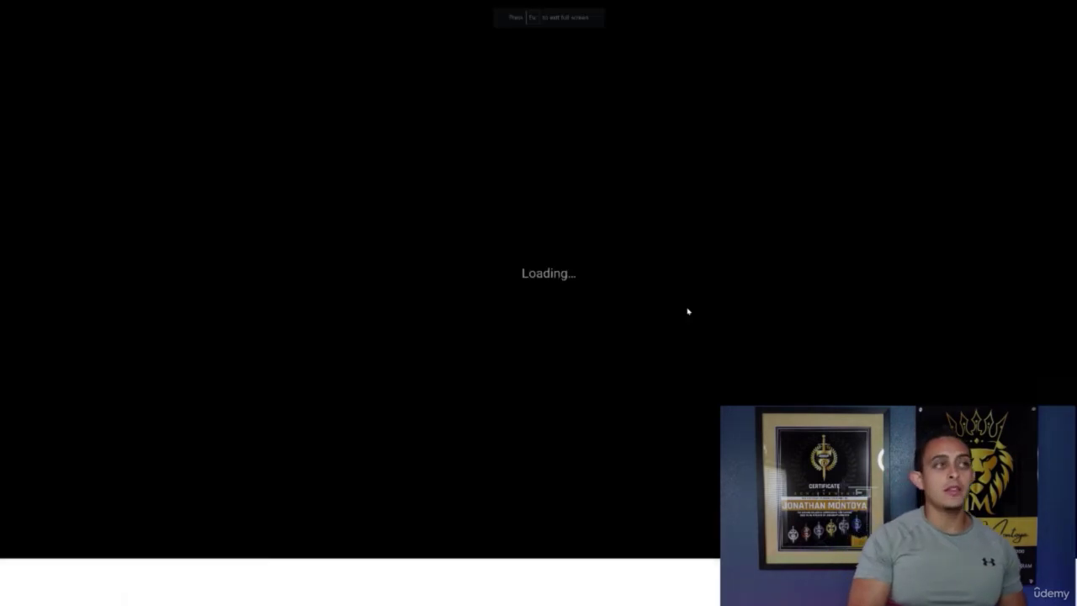